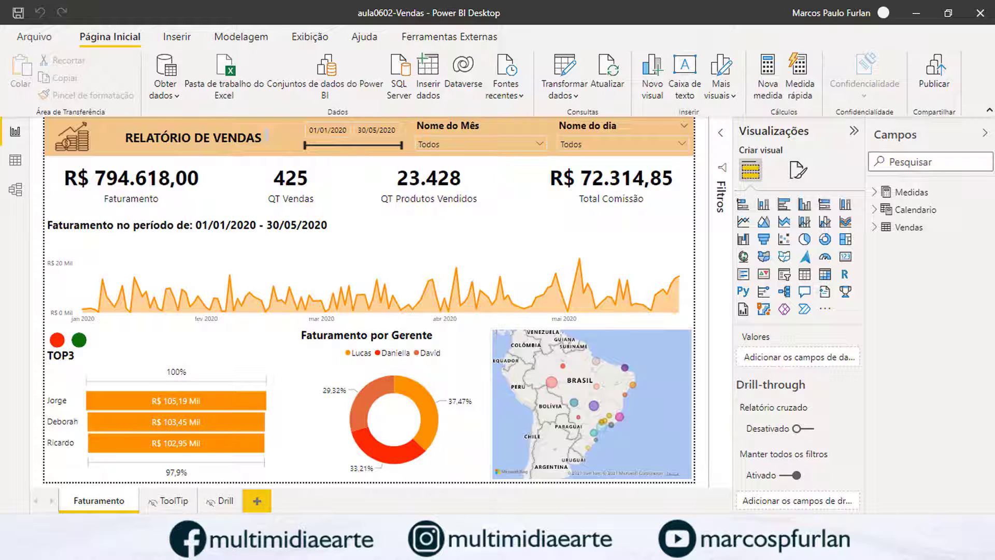
Switch to the browser and read through the Wikipedia article on the Princípio de Pareto, marking its 80/20 statement.
mouse_move(505, 550)
click(518, 434)
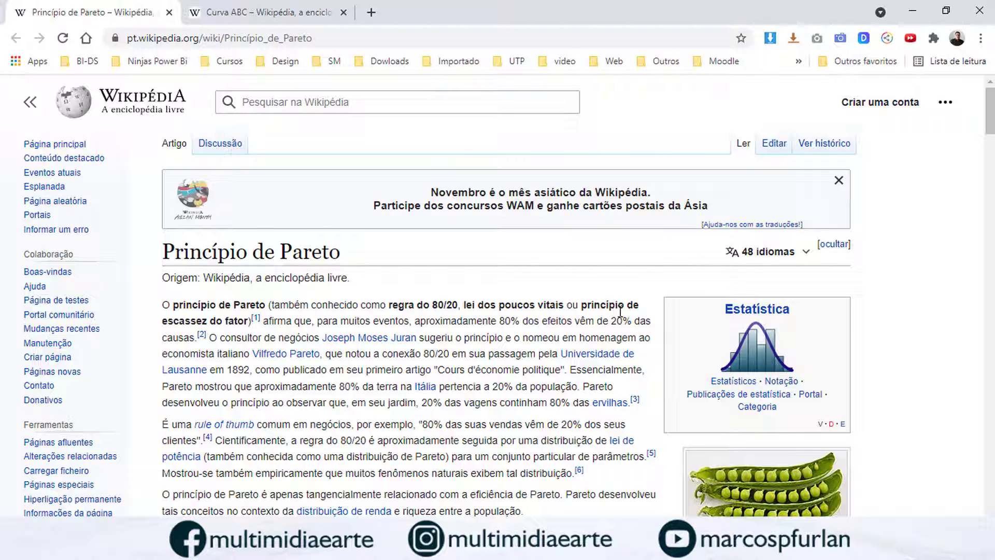
drag(414, 321, 656, 325)
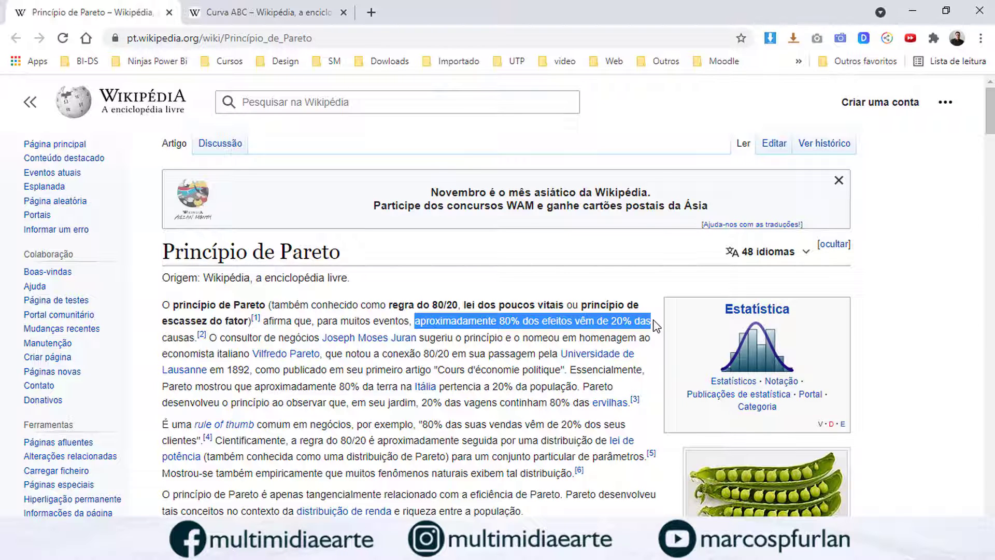
scroll(655, 326, down, 4)
scroll(655, 326, up, 4)
scroll(655, 325, down, 5)
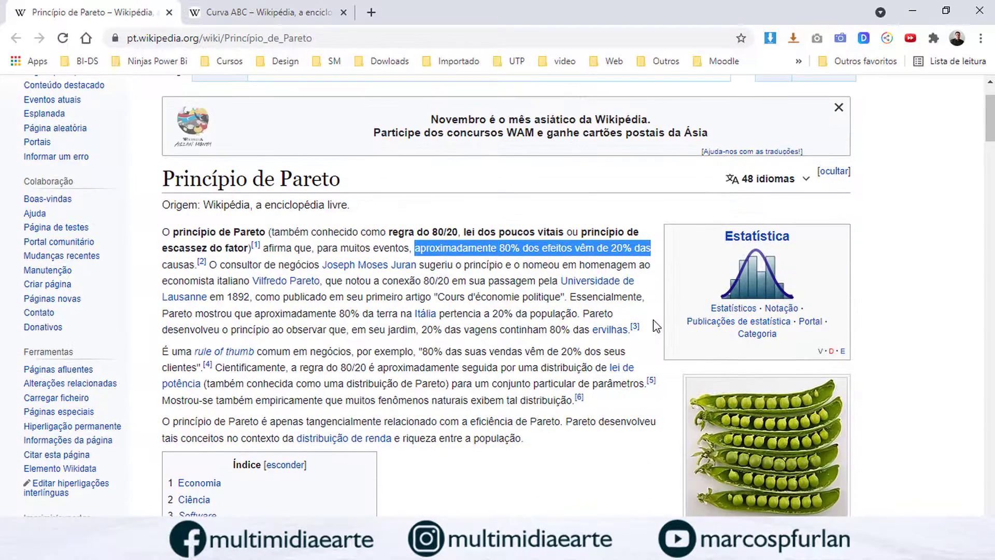
scroll(656, 326, down, 8)
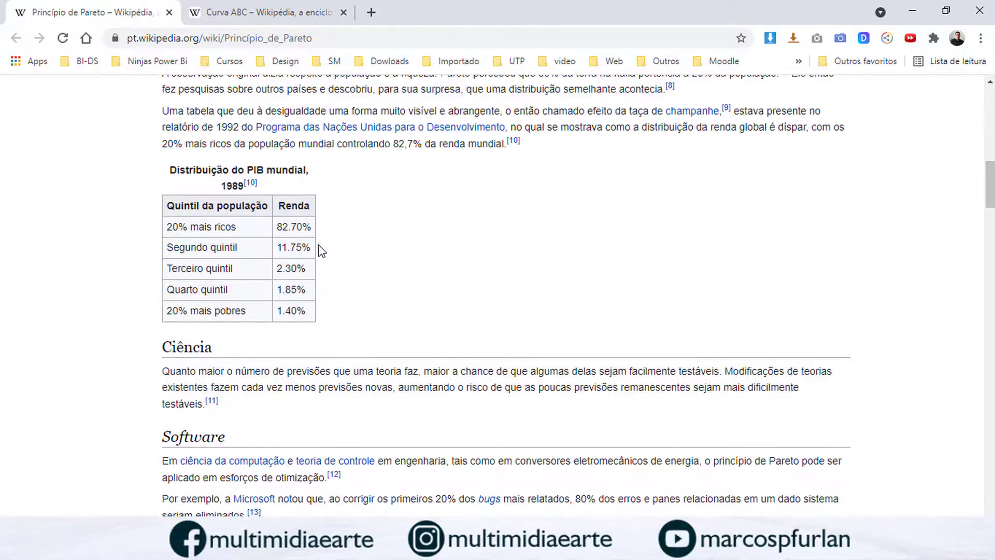
scroll(322, 251, down, 20)
scroll(362, 239, down, 15)
scroll(362, 241, up, 3)
scroll(362, 243, down, 10)
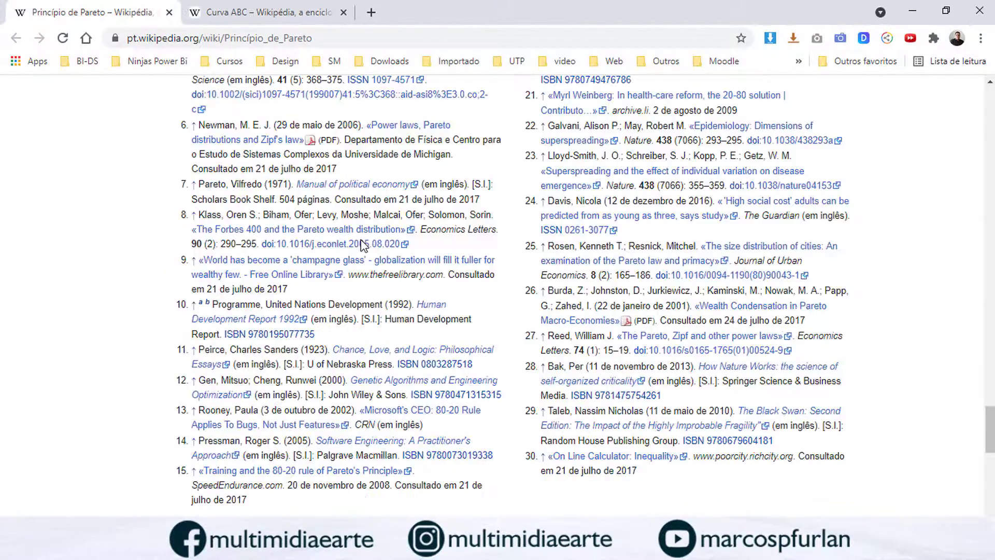
scroll(361, 243, down, 6)
scroll(361, 243, up, 8)
Read the Wikipedia article Curva ABC down to its class A, B and C definitions, and return to Power BI Desktop.
click(267, 12)
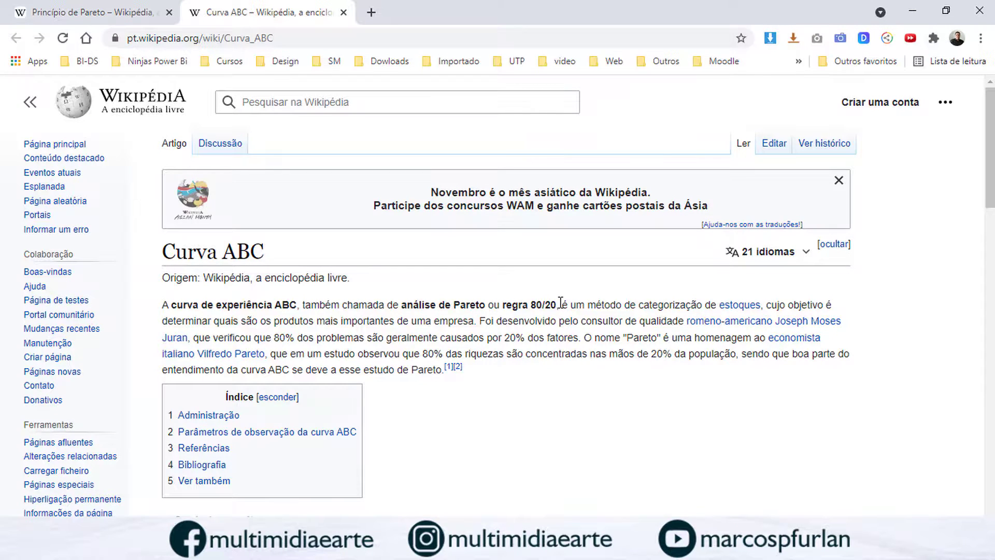
scroll(560, 302, down, 15)
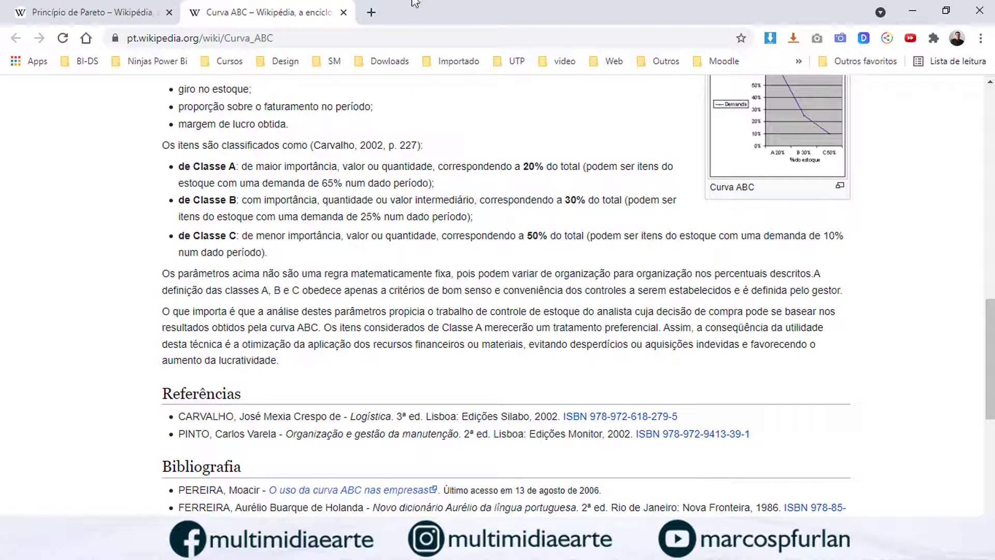
click(913, 10)
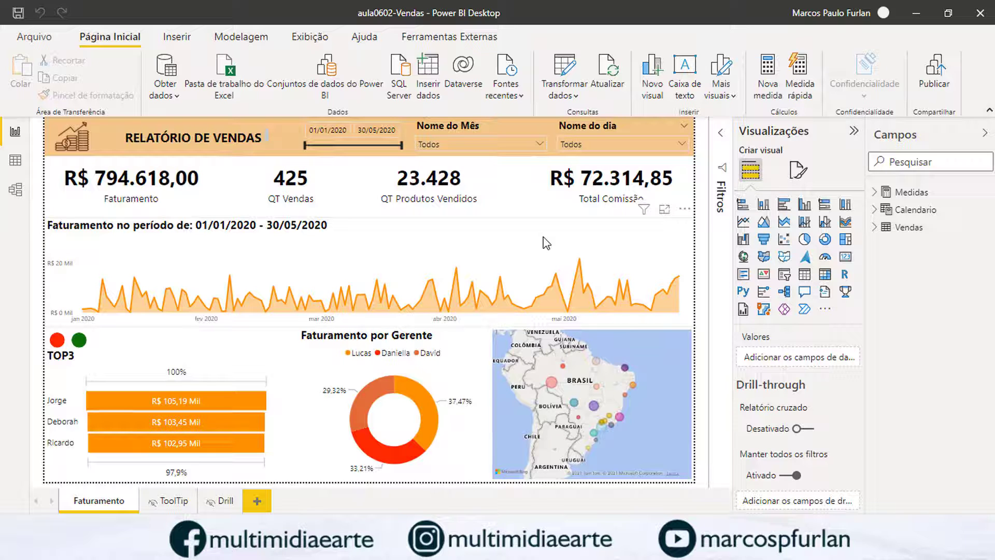
Check the data source settings of the current report file and close them.
click(567, 95)
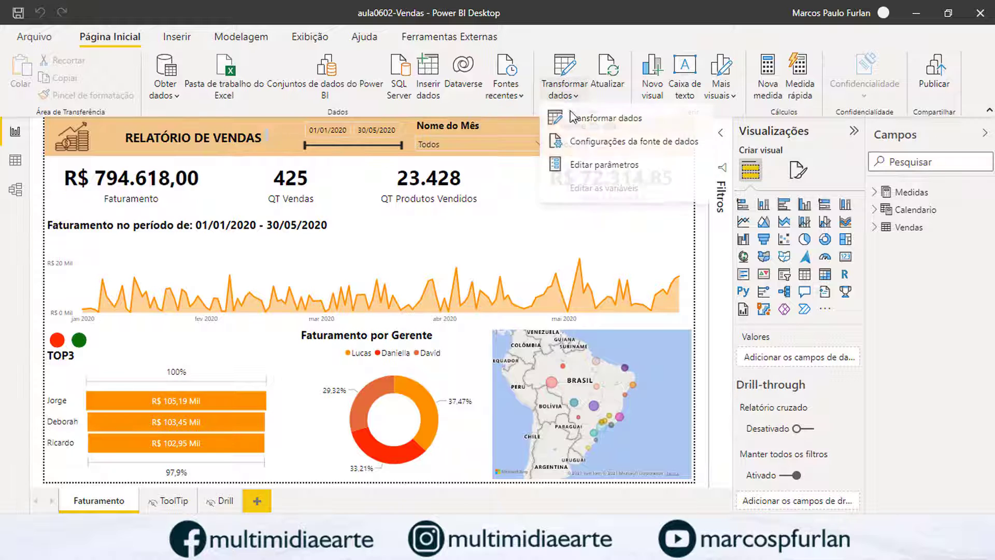
click(609, 146)
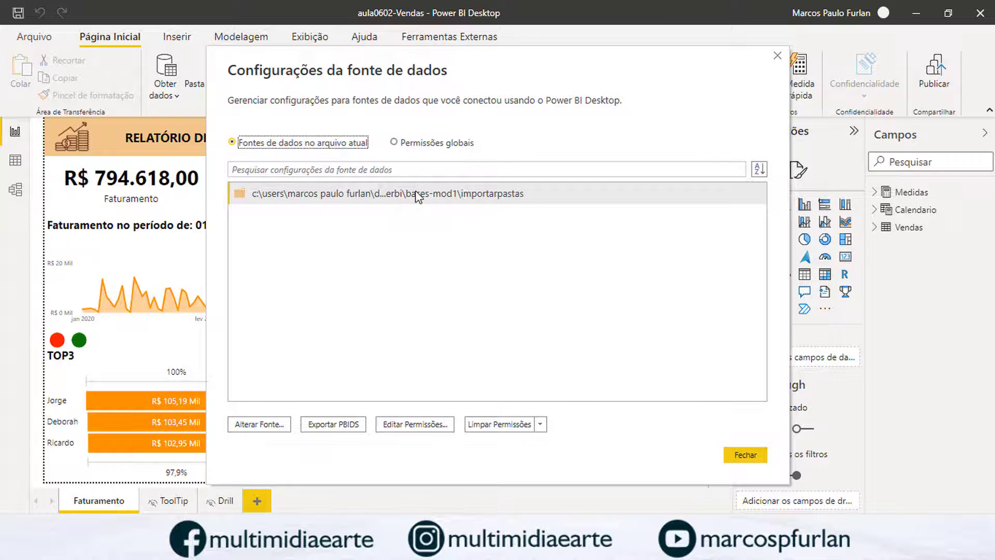
click(754, 457)
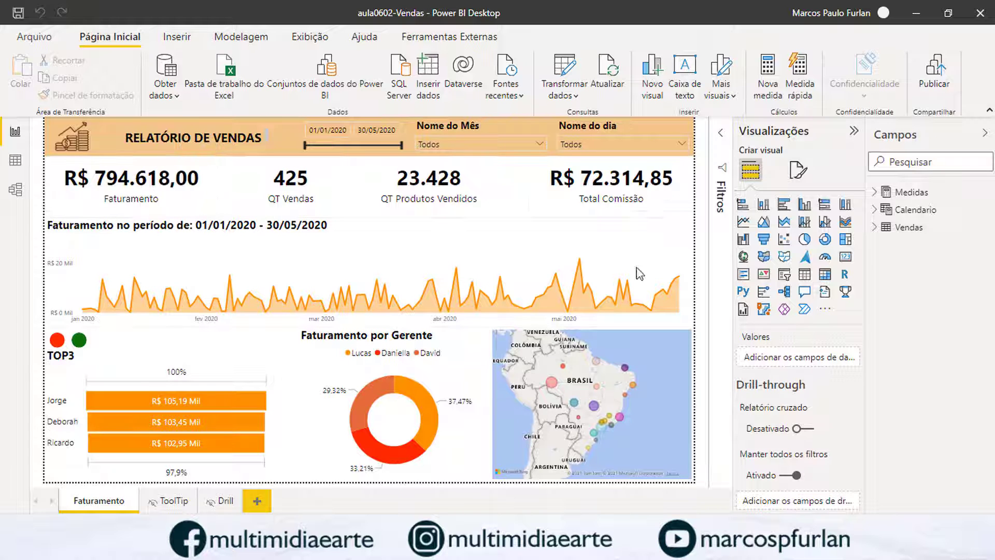
Test the seller ranking chart's bookmark buttons by switching between the TOP10 and TOP3 views, ending on TOP3.
ctrl+click(79, 342)
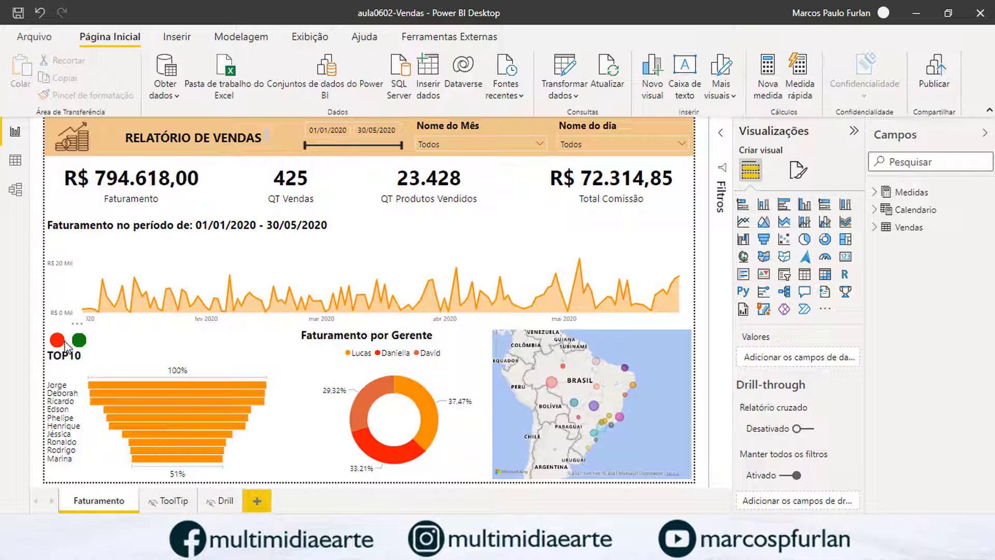
ctrl+click(59, 342)
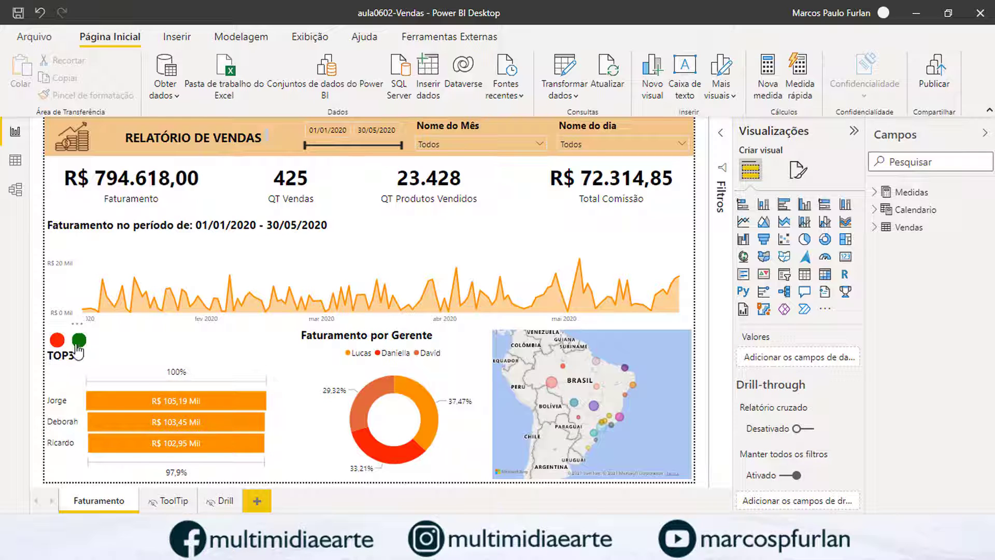
ctrl+click(79, 343)
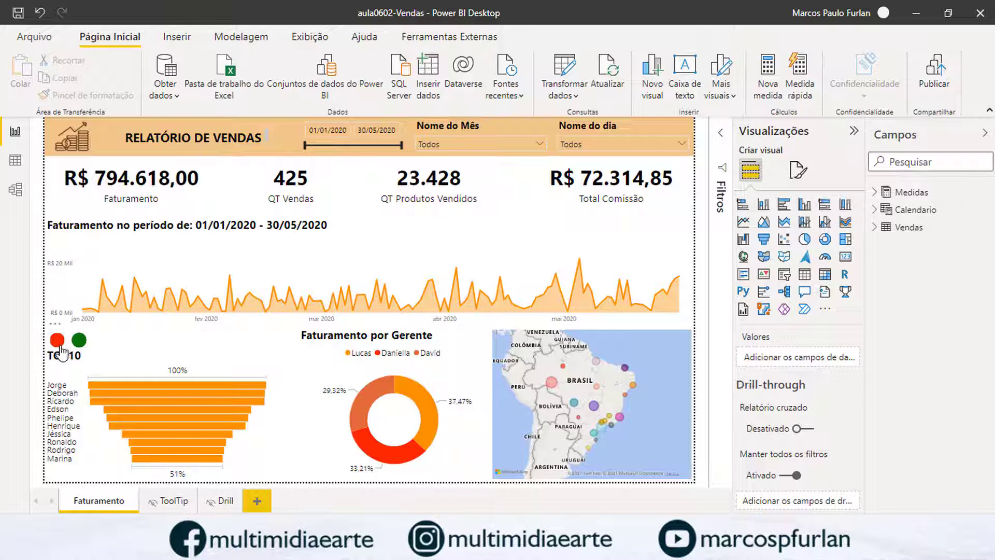
ctrl+click(58, 344)
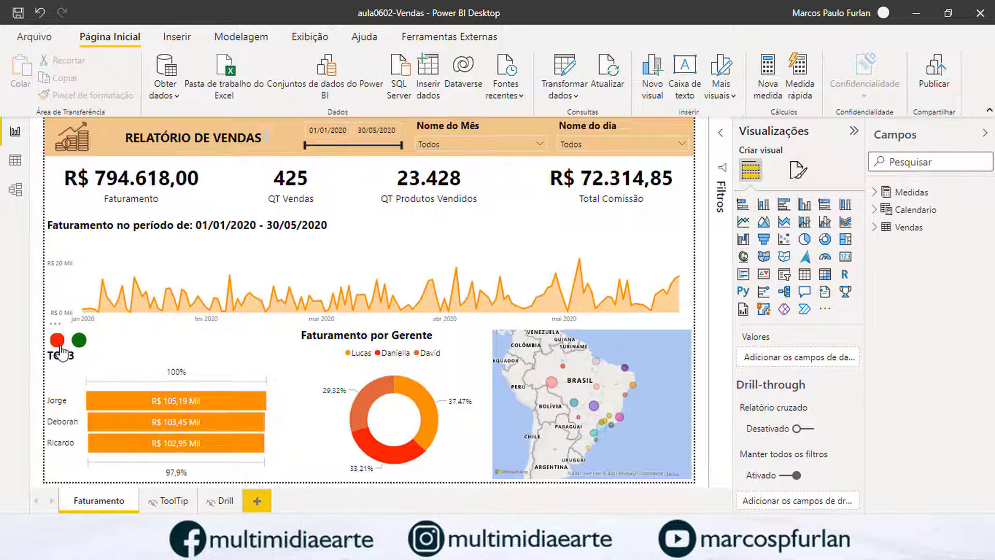
Drill through from a March point of the revenue area chart to the Drill page, and return to the Faturamento page.
right_click(424, 292)
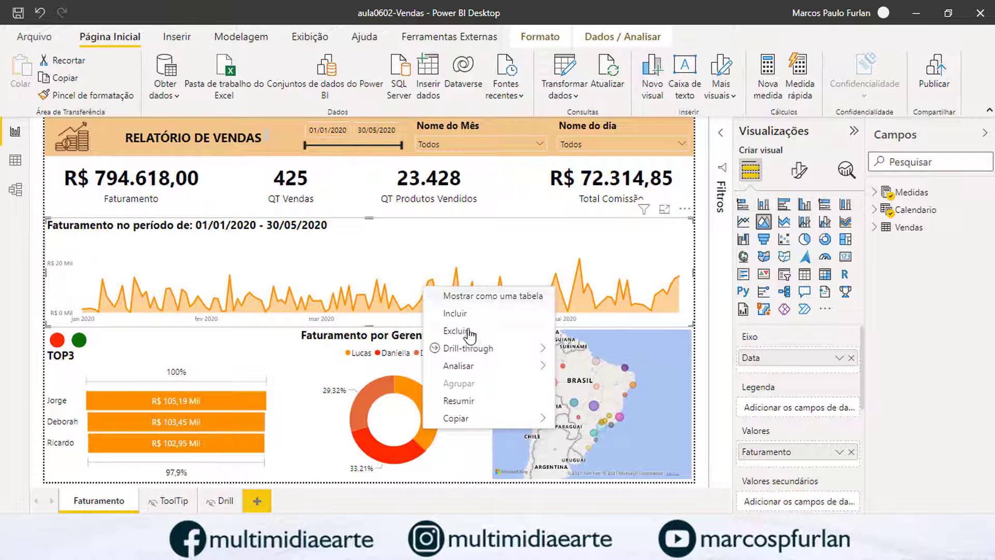
mouse_move(457, 347)
click(583, 349)
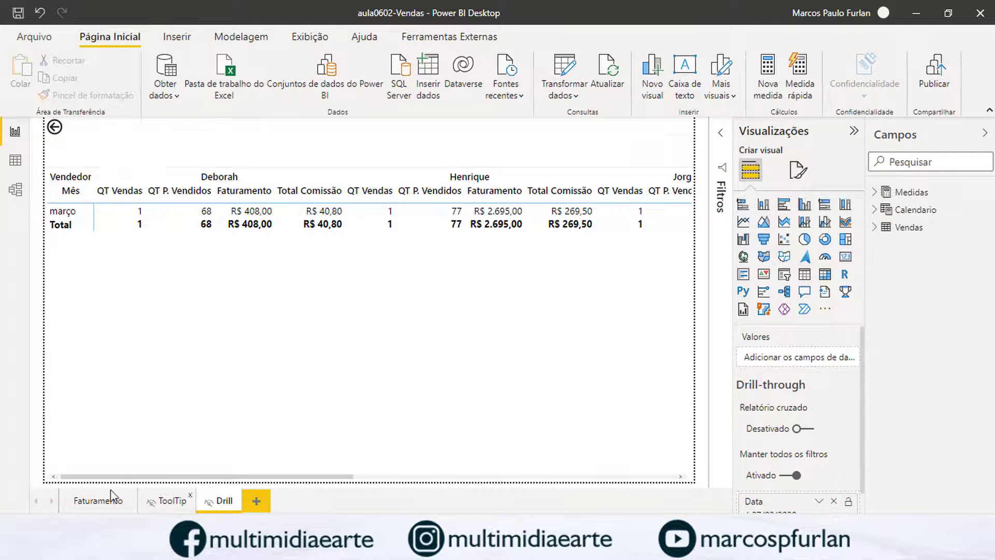
click(84, 501)
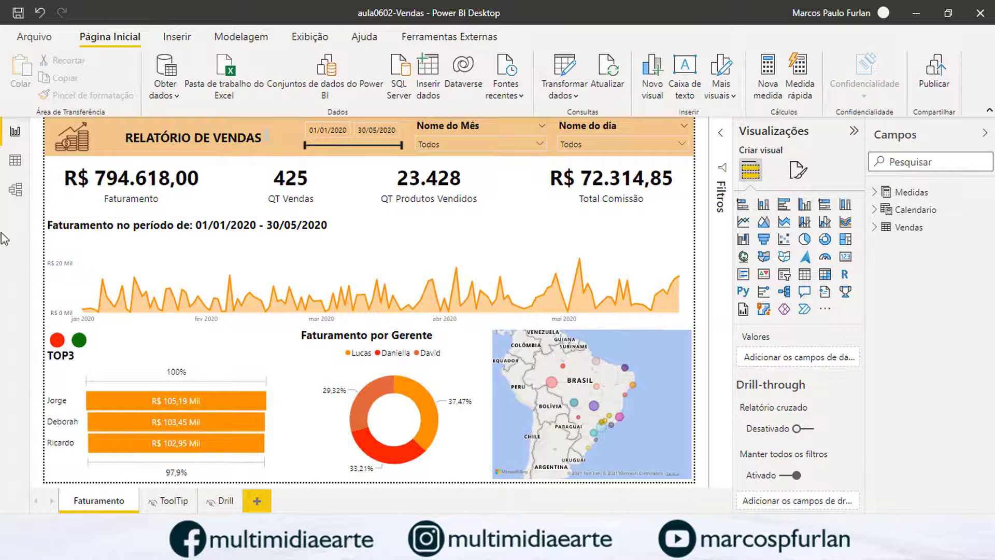
Review the data of the Calendario and Vendas tables, and expand the Medidas table back in the report view.
click(15, 162)
click(903, 212)
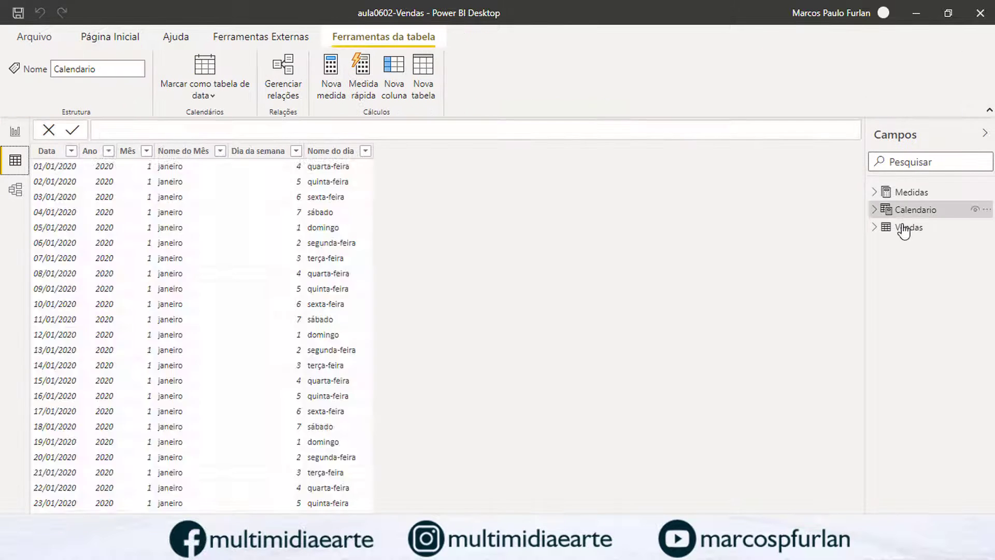
click(902, 231)
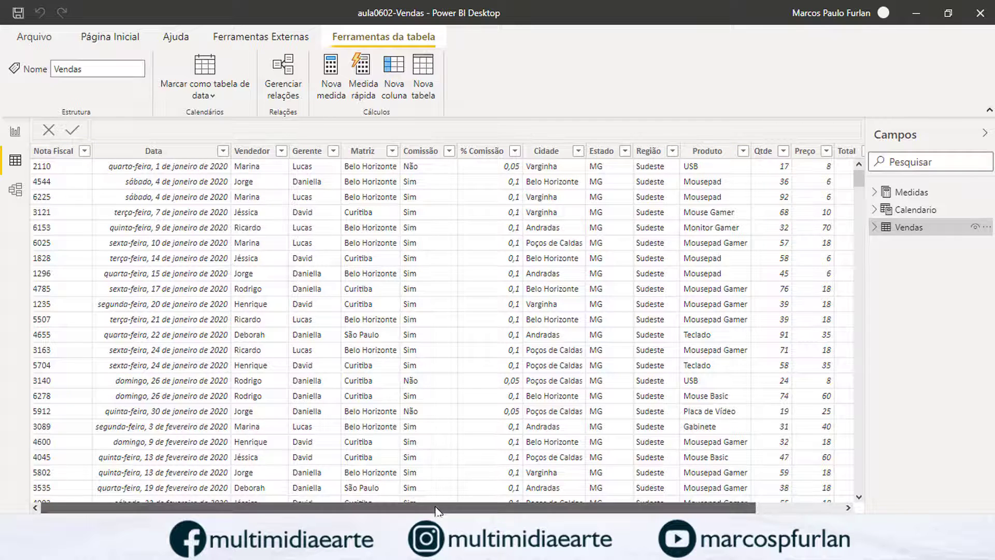
drag(431, 505, 517, 505)
click(15, 131)
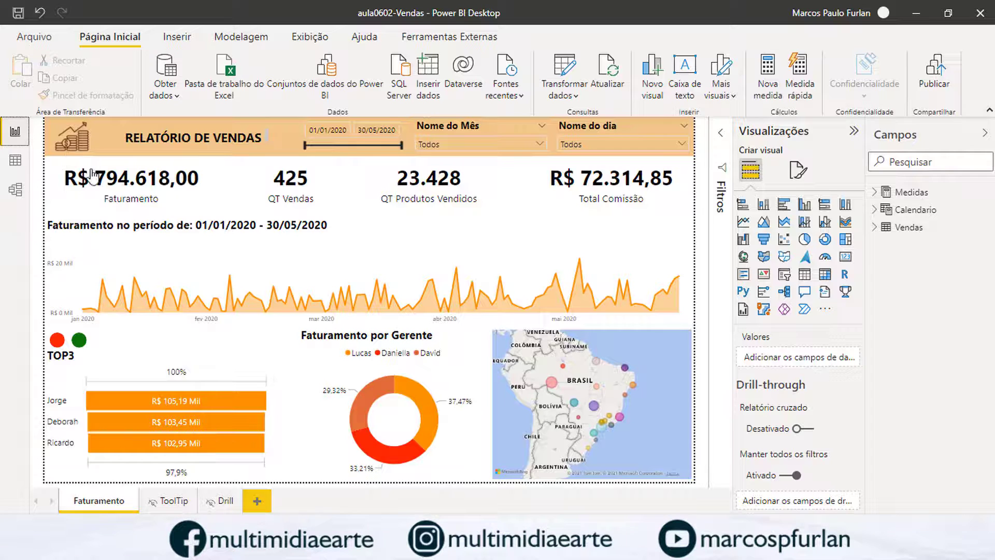
click(881, 193)
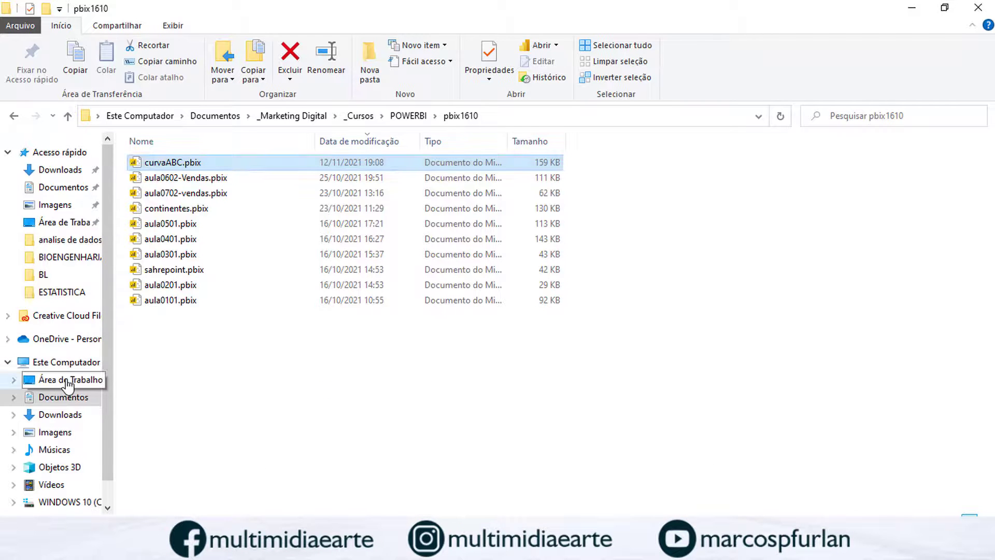
Launch ZoomIt from the Área de Trabalho folder and test its magnifier by drawing a rectangle around the file icons.
click(68, 381)
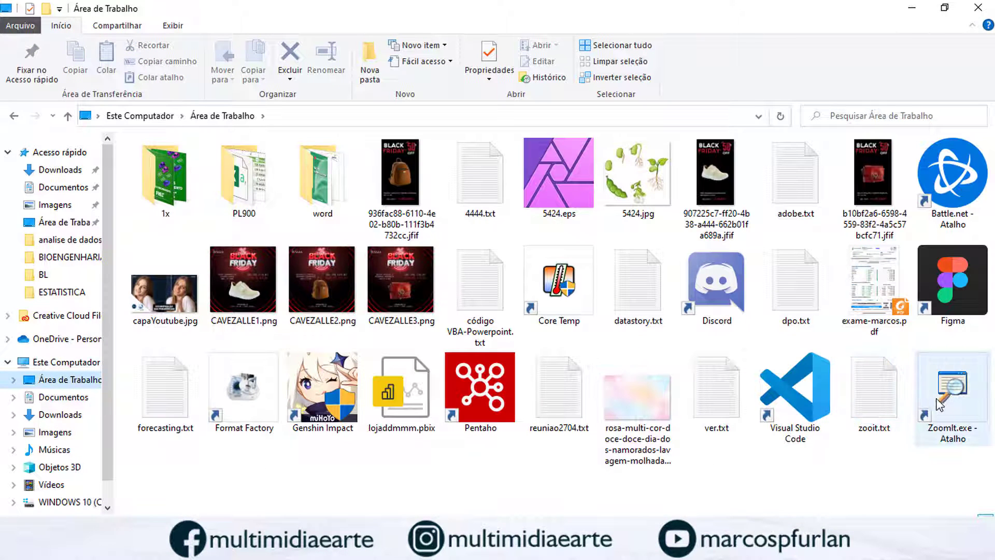
click(944, 405)
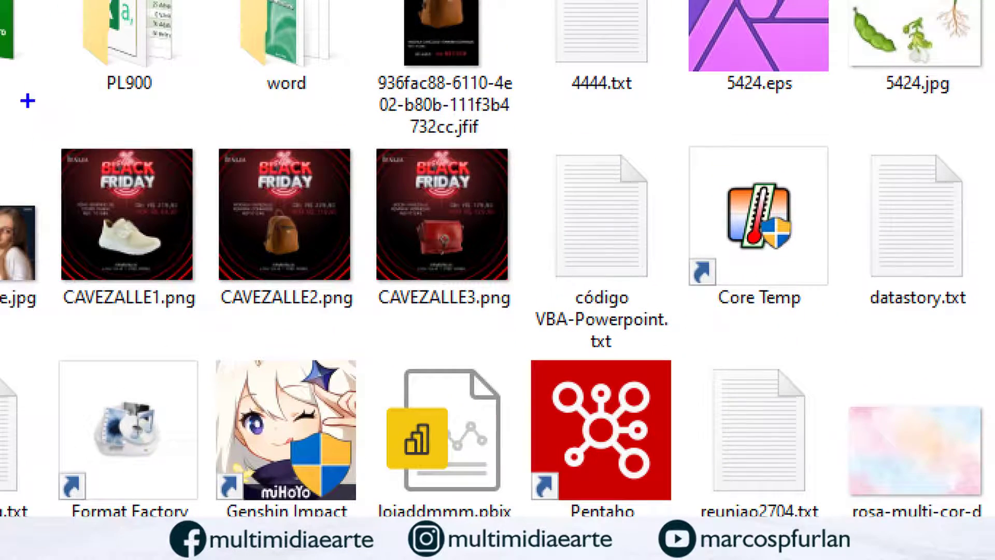
mouse_move(44, 121)
mouse_down()
mouse_move(762, 473)
mouse_move(800, 466)
mouse_up()
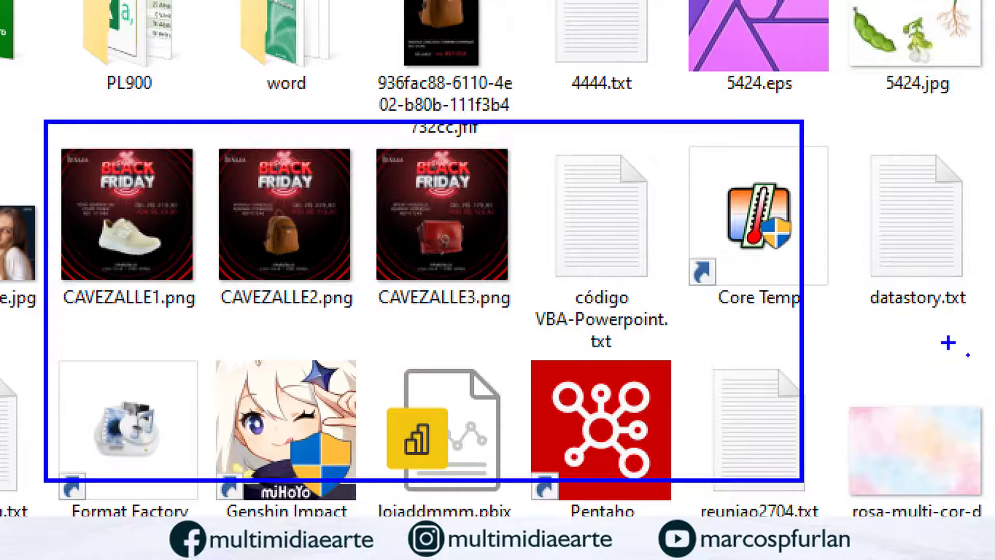
key(Escape)
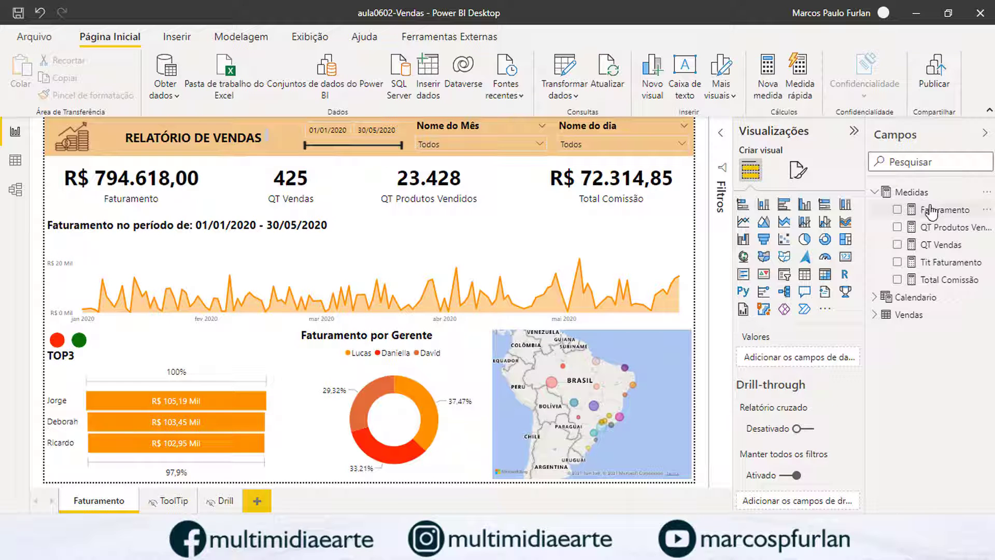
Review the DAX formulas of the measures Total Comissão, Tit Faturamento and Faturamento.
click(948, 280)
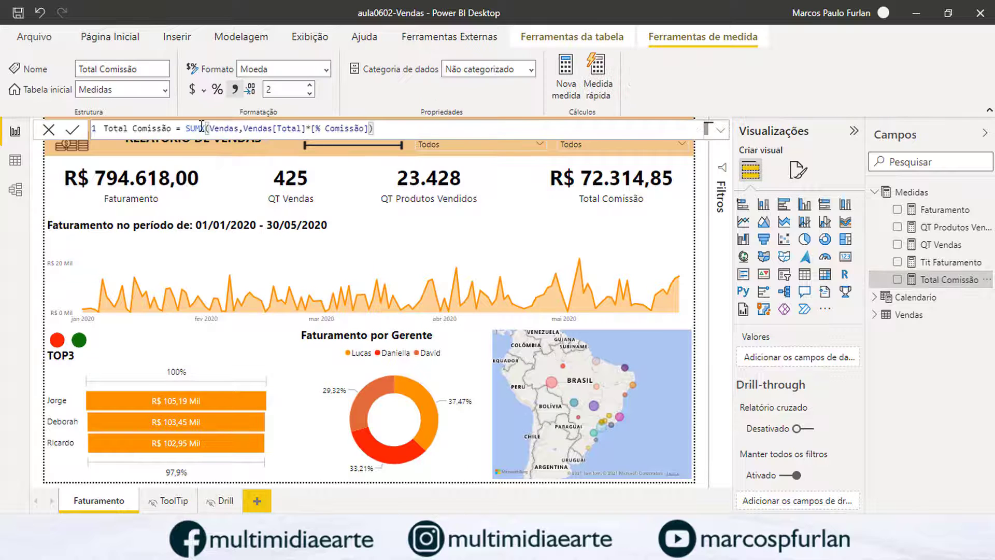
click(957, 263)
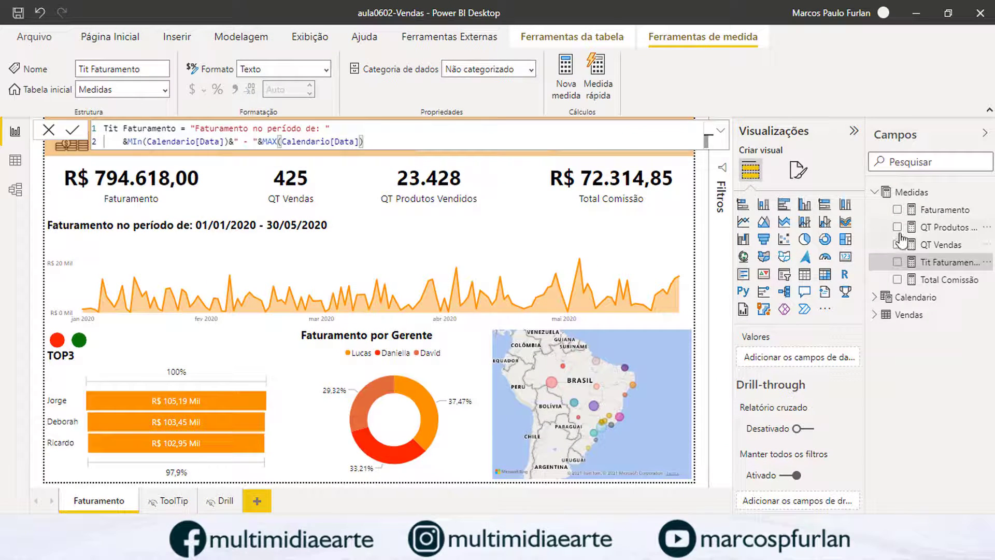
click(927, 211)
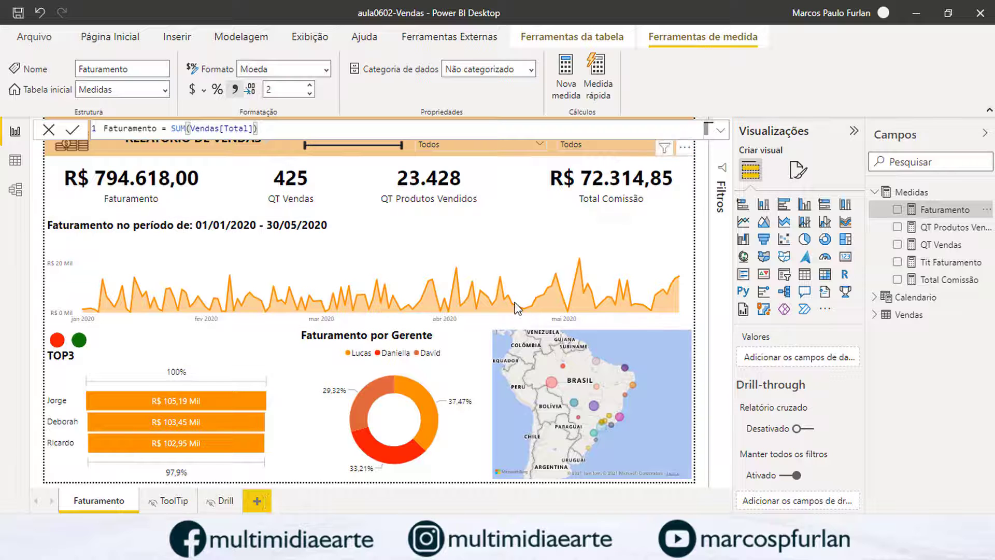
Add a new blank report page and display its page formatting options.
click(258, 501)
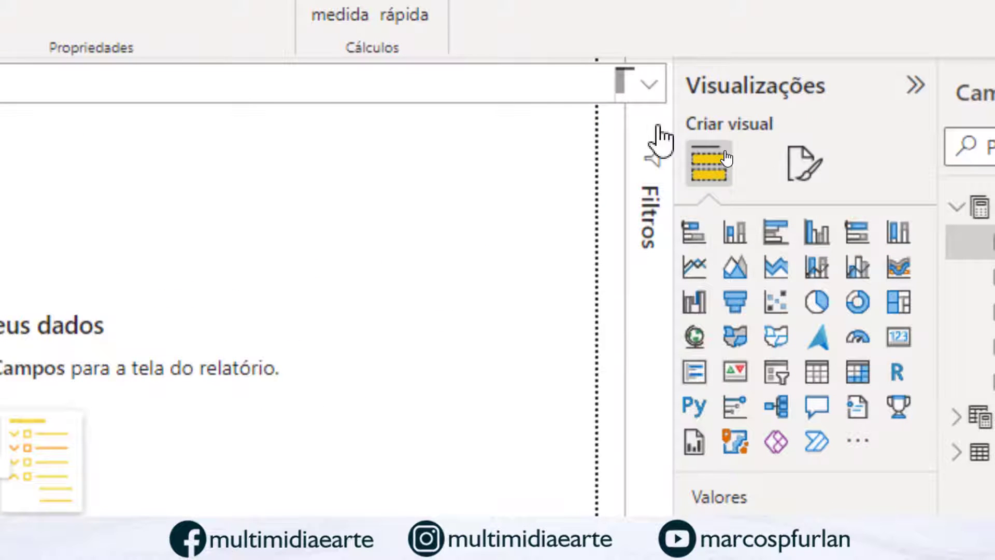
click(803, 173)
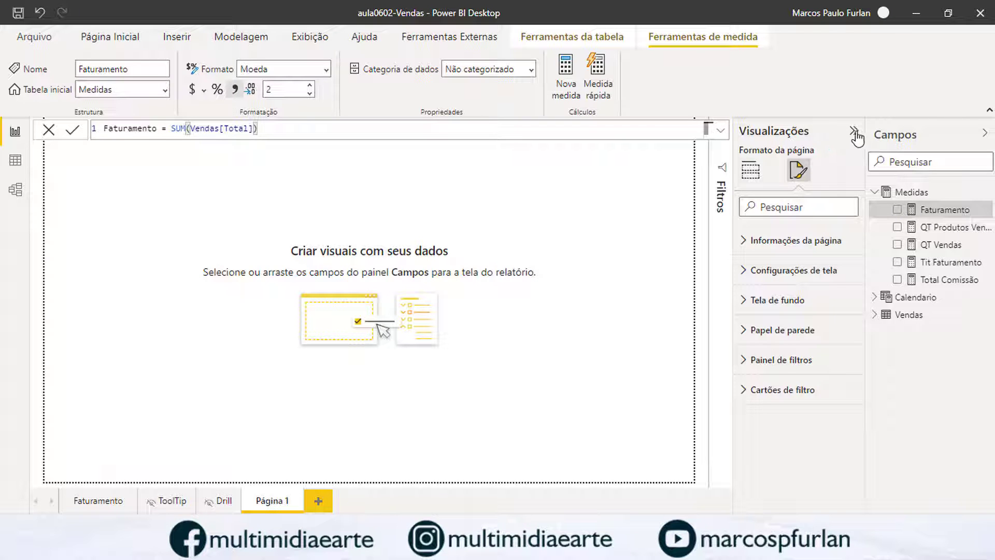
Insert an empty matrix visual along the bottom of the new page and widen it across most of the page.
click(762, 169)
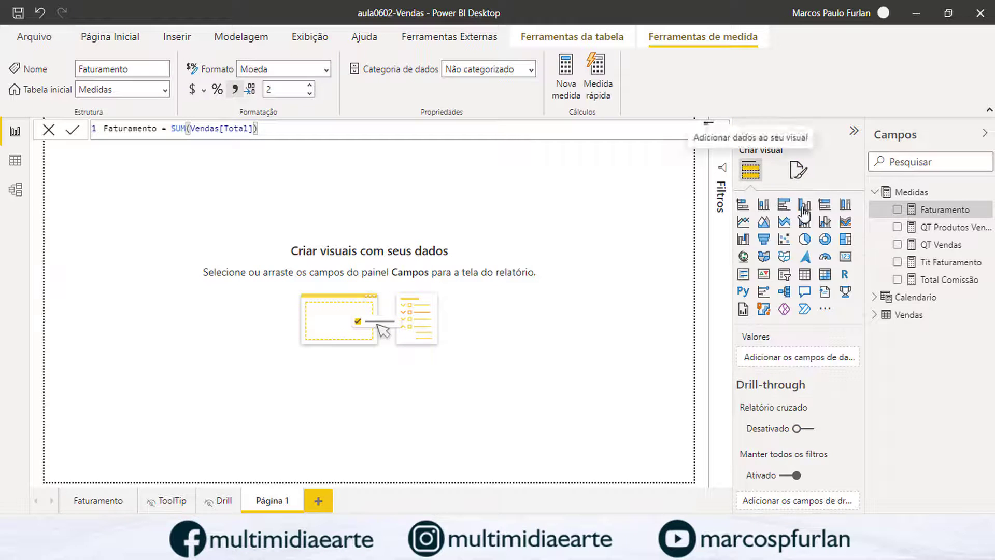
drag(173, 231, 176, 445)
drag(197, 405, 611, 398)
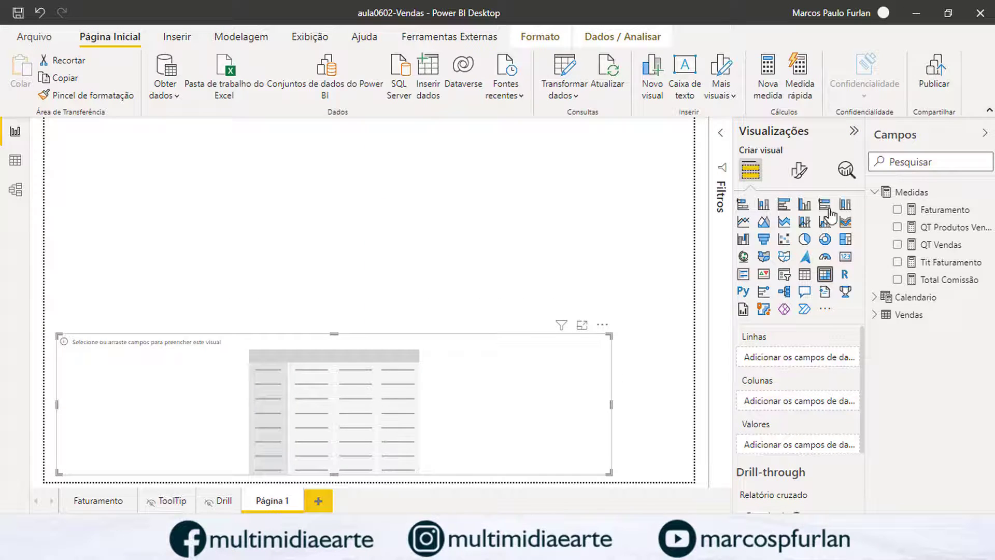
Insert an empty clustered column and line chart above the matrix and resize it to about half the page width.
click(482, 195)
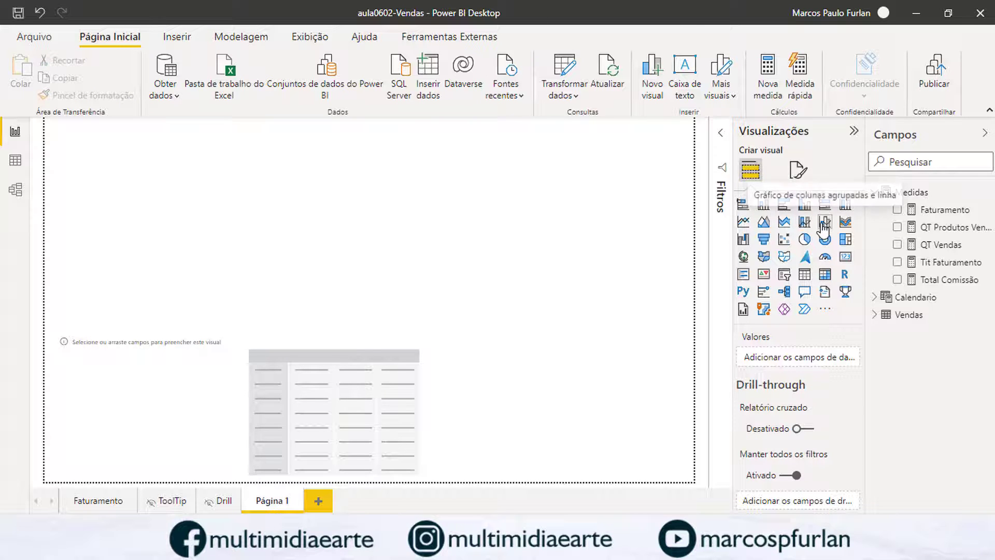
click(824, 227)
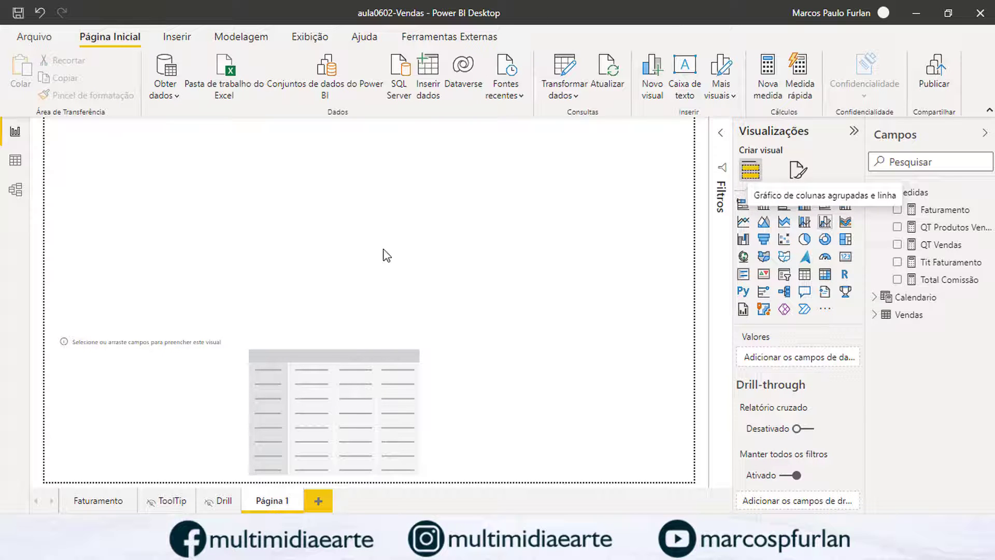
drag(611, 187, 367, 213)
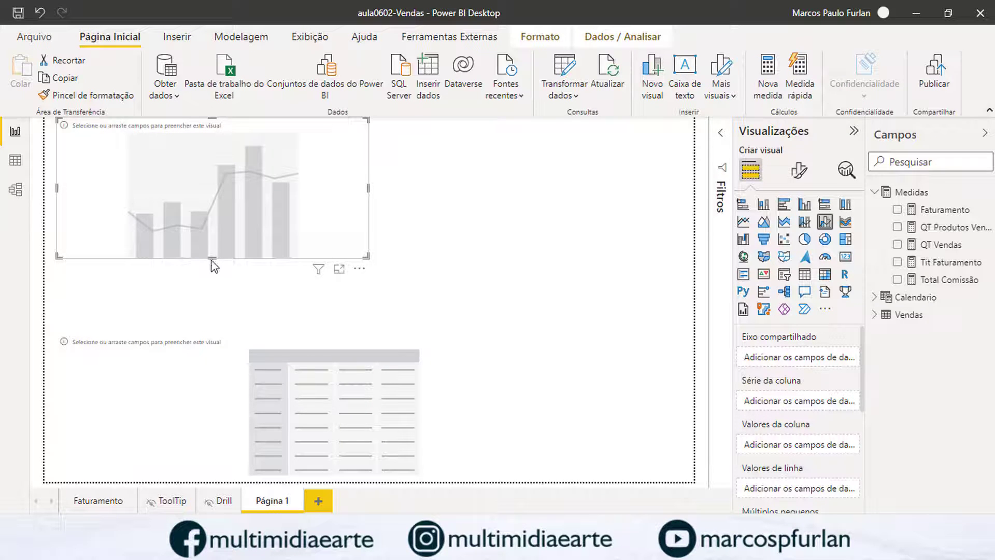
drag(215, 277, 213, 301)
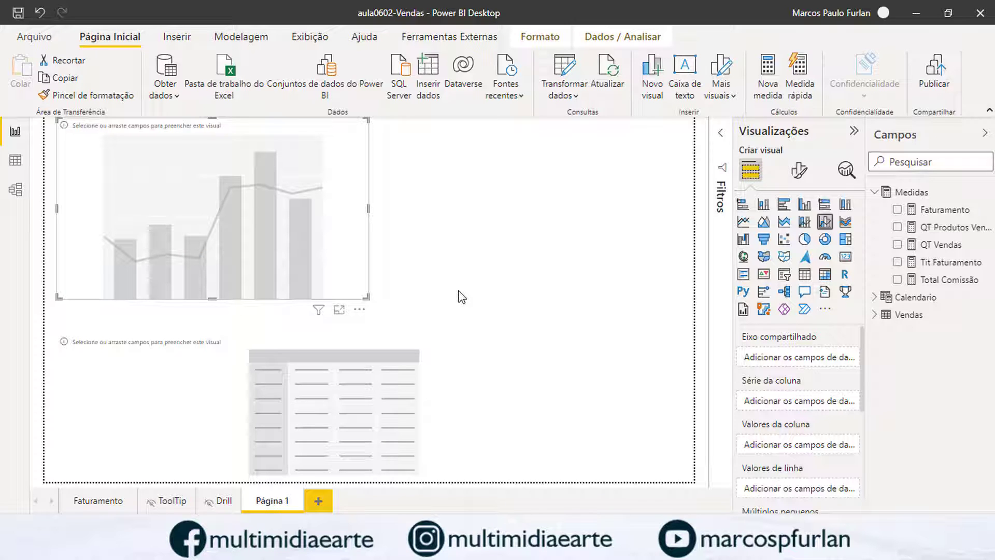
Add the Produto field and the Faturamento measure to both the matrix and the combo chart, and extend the chart's height down toward the matrix.
click(876, 315)
drag(936, 489, 328, 413)
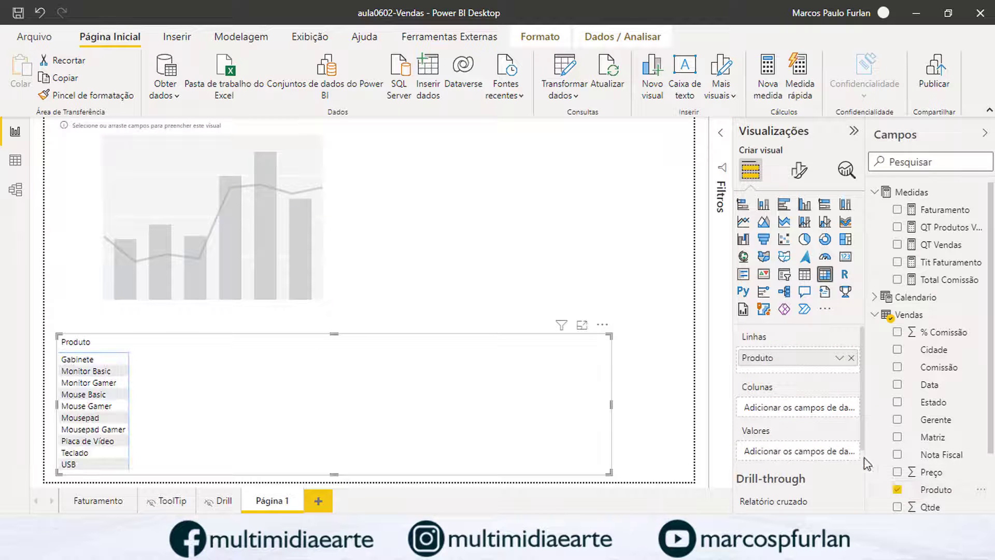
drag(937, 492, 201, 209)
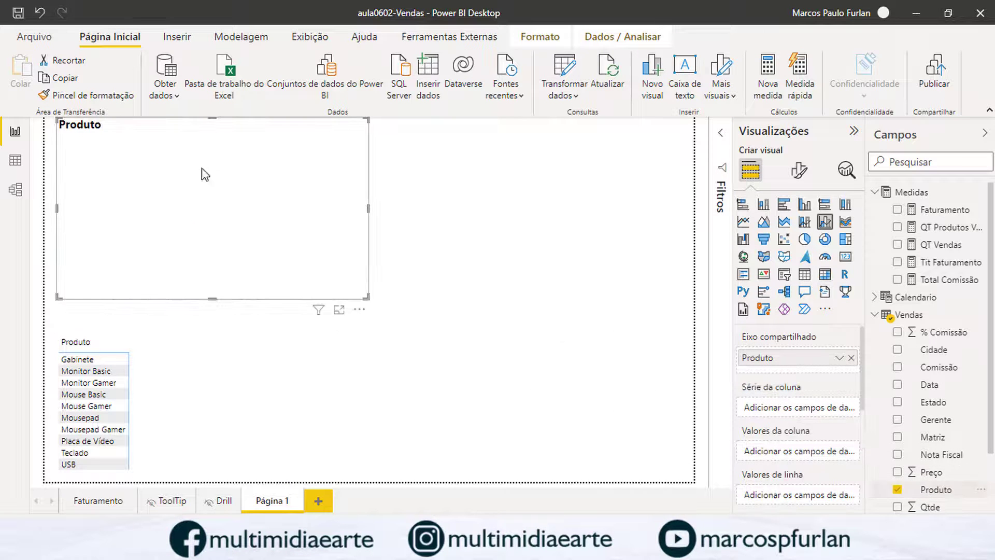
drag(939, 210, 216, 404)
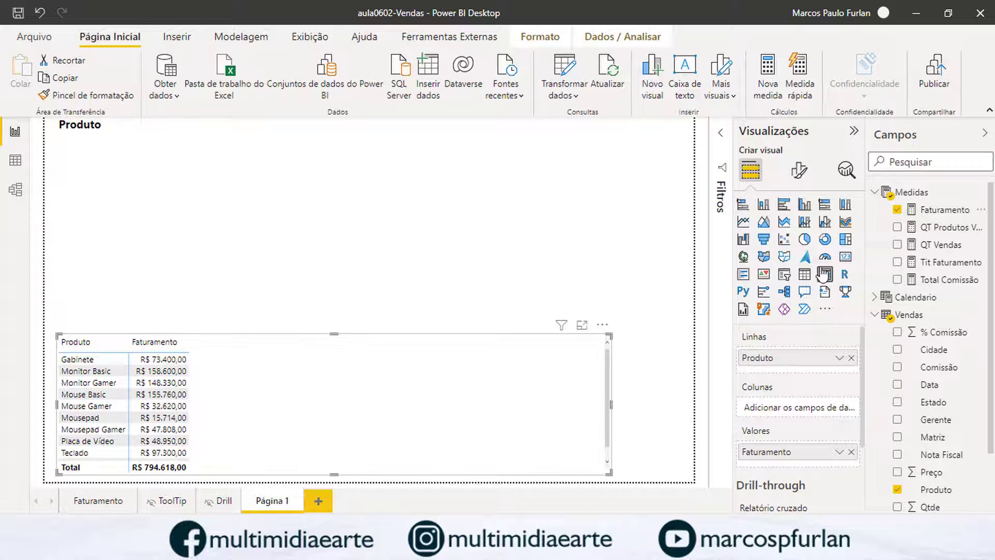
drag(937, 208, 290, 211)
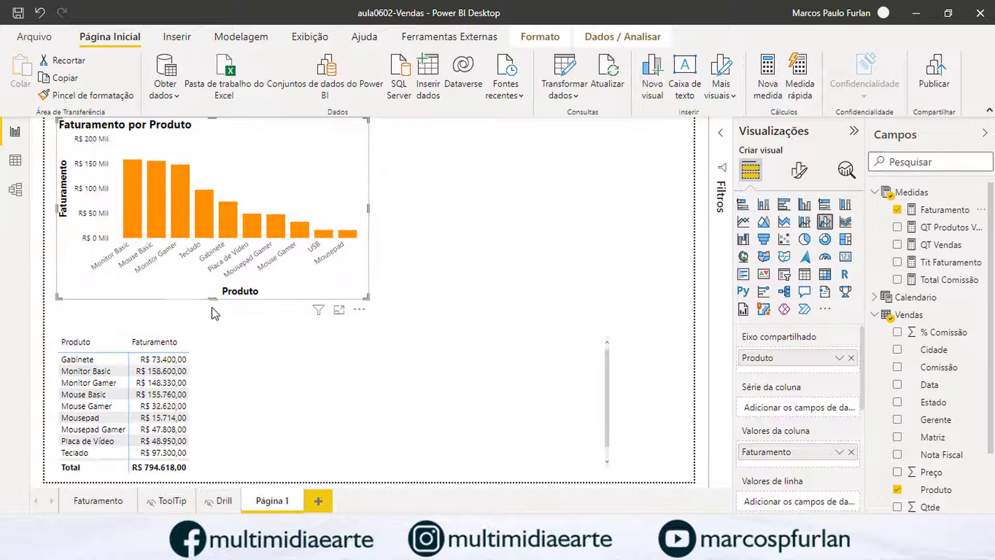
drag(211, 312, 211, 327)
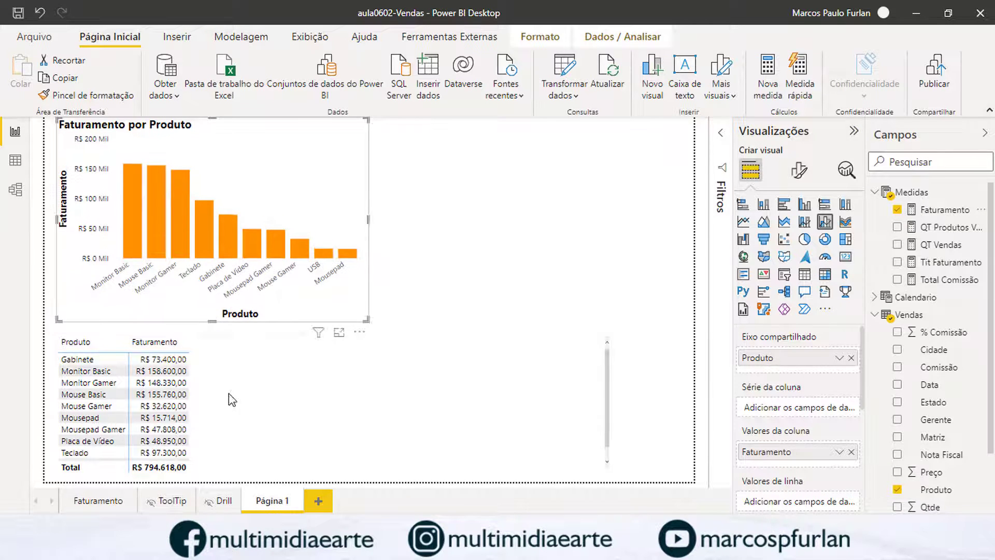
Examine the matrix's formatting options for style presets, gridlines and row padding.
click(394, 404)
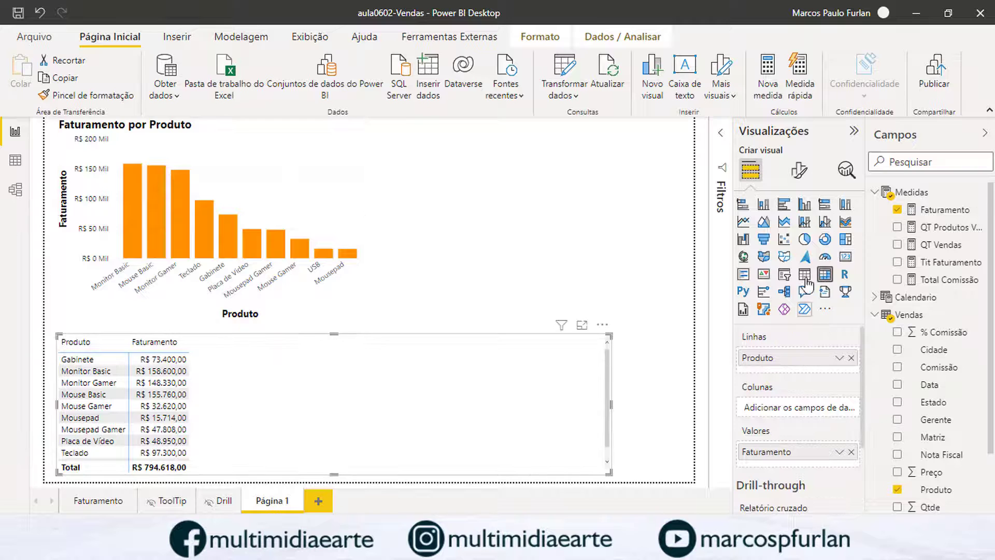
click(799, 170)
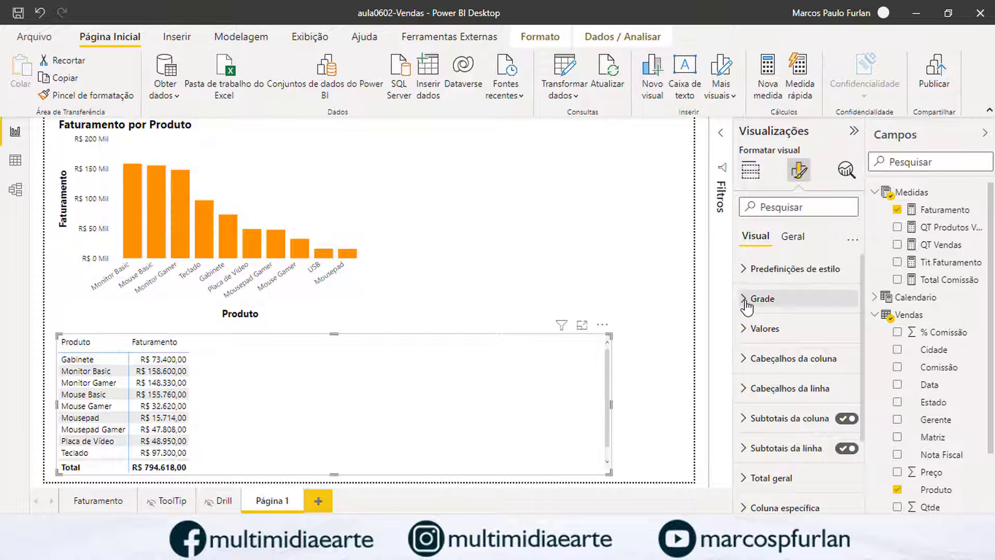
click(746, 299)
scroll(781, 376, down, 3)
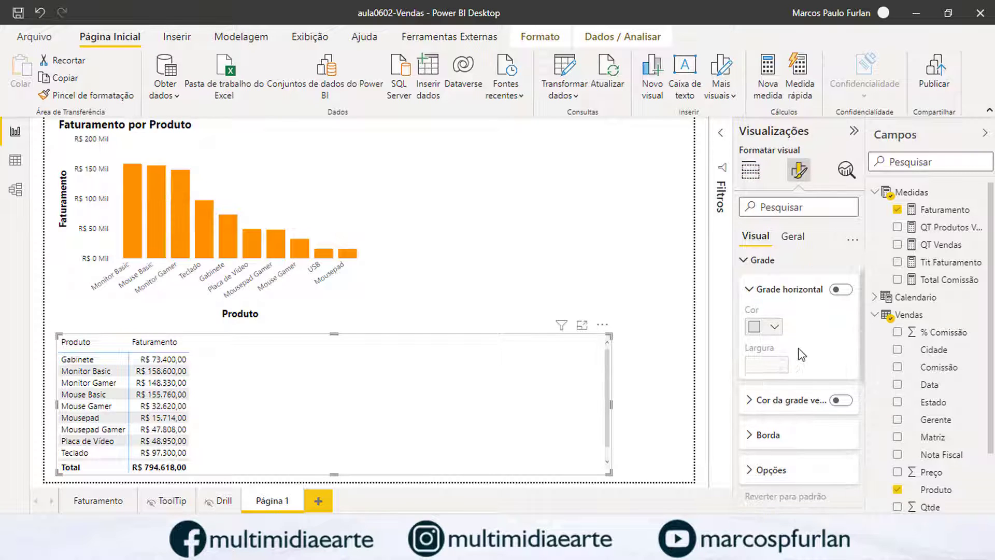
click(762, 432)
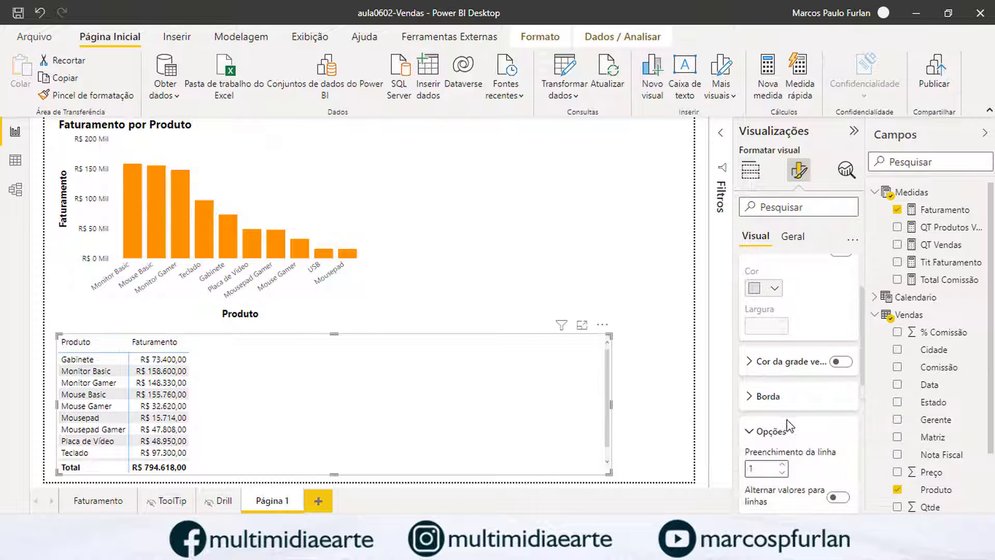
scroll(787, 409, down, 3)
scroll(797, 414, down, 2)
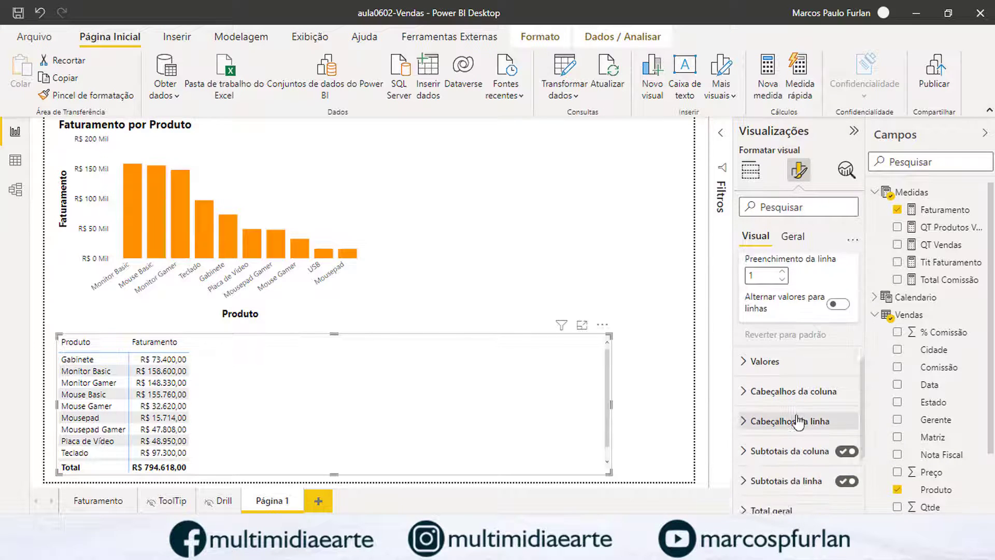
scroll(795, 413, up, 5)
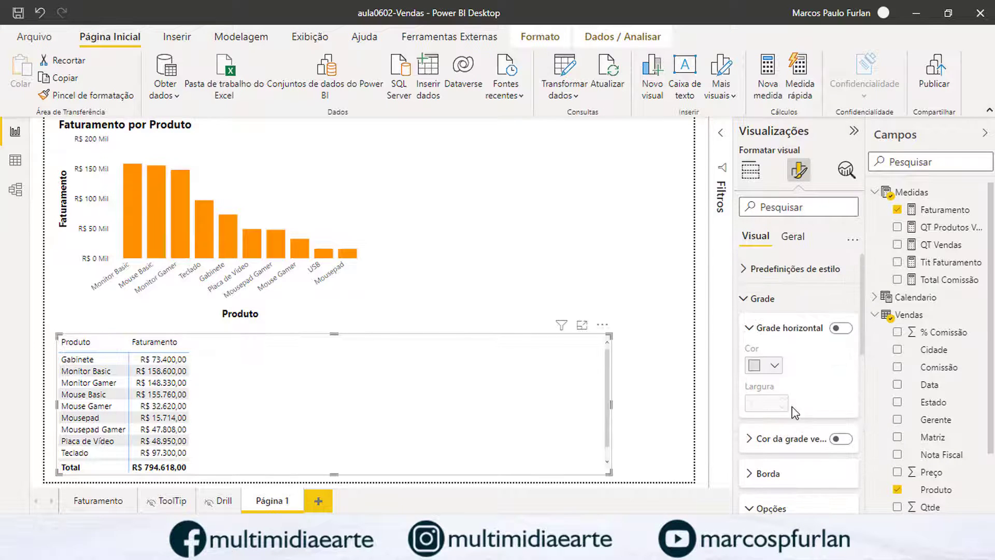
click(746, 268)
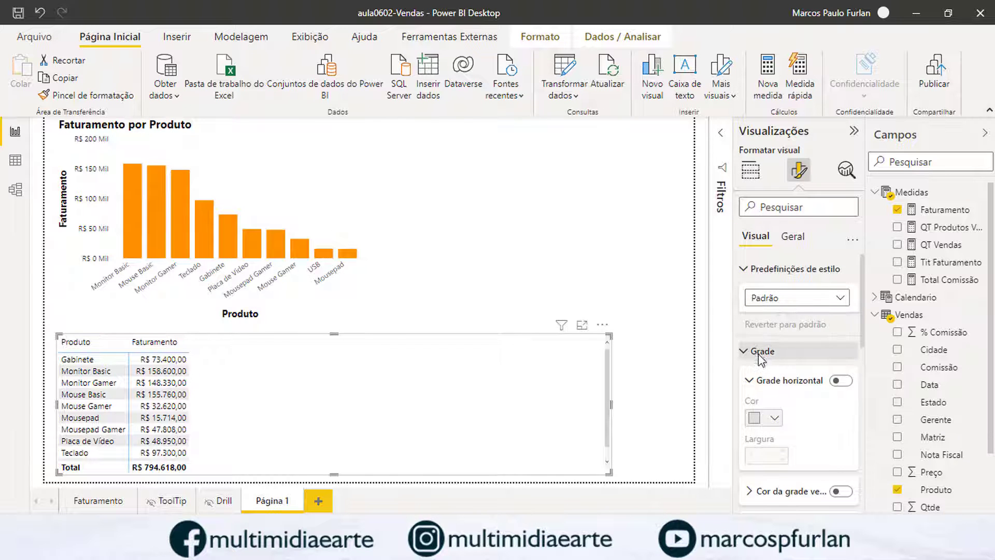
scroll(758, 357, down, 6)
scroll(757, 353, up, 5)
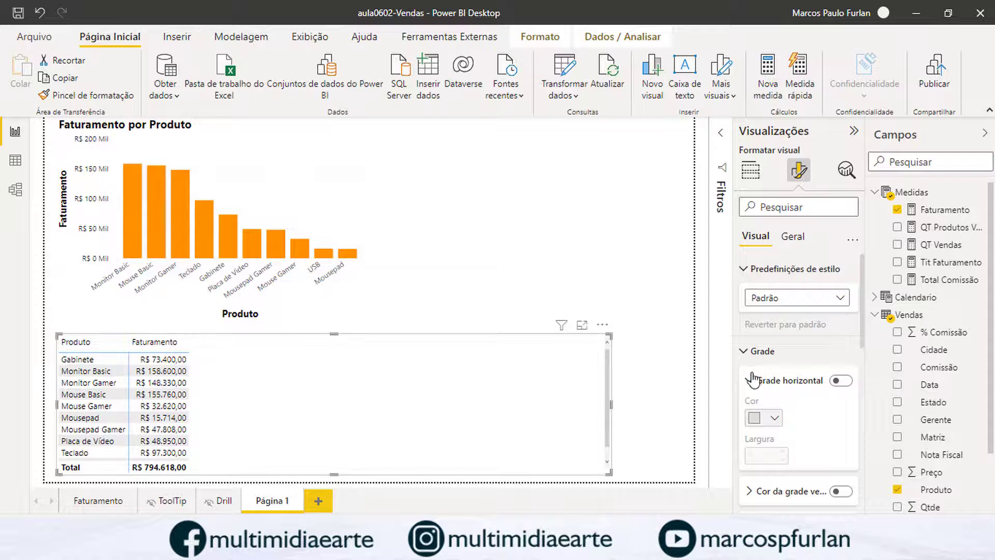
scroll(767, 390, down, 2)
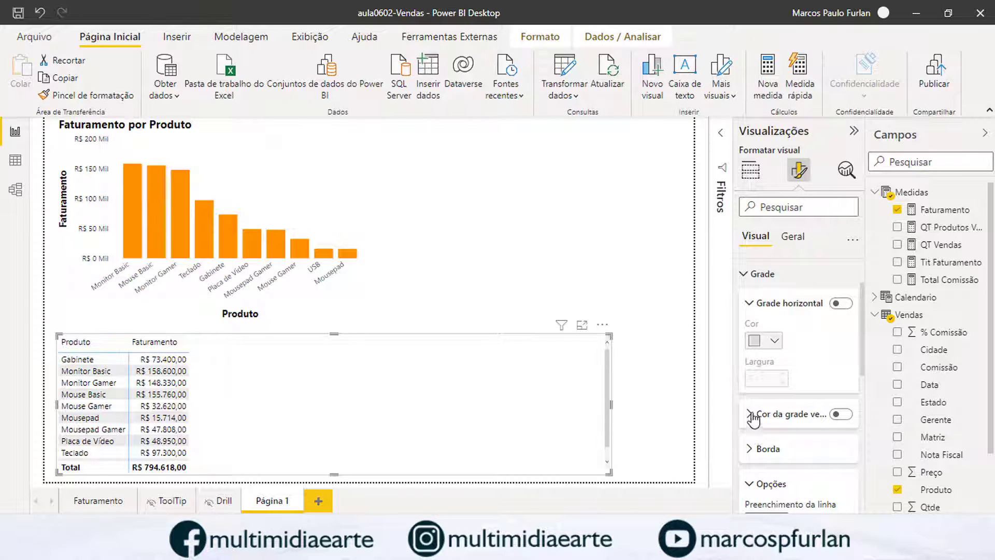
scroll(772, 445, down, 6)
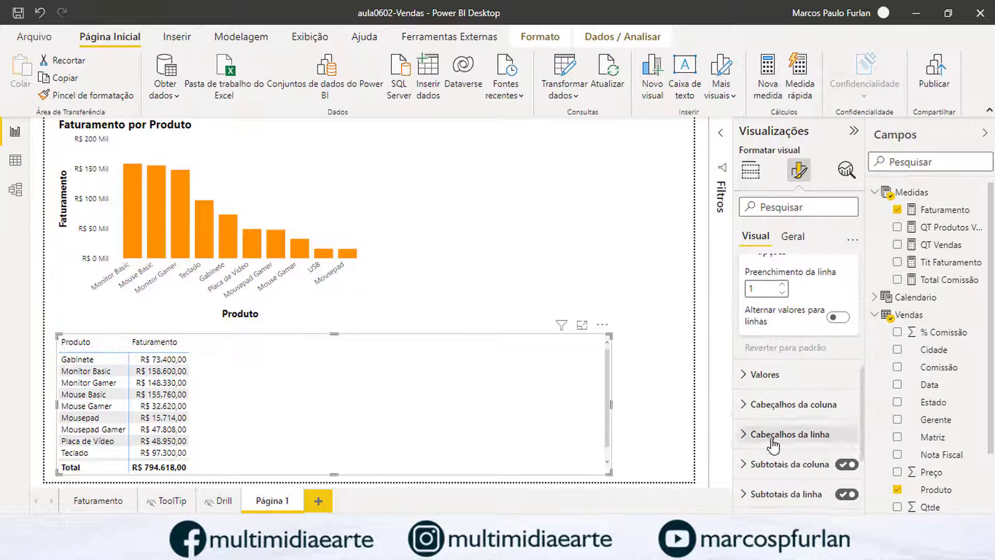
Set the font size of the matrix values to 13 pt and return to the visual's field setup.
click(744, 373)
scroll(805, 405, down, 2)
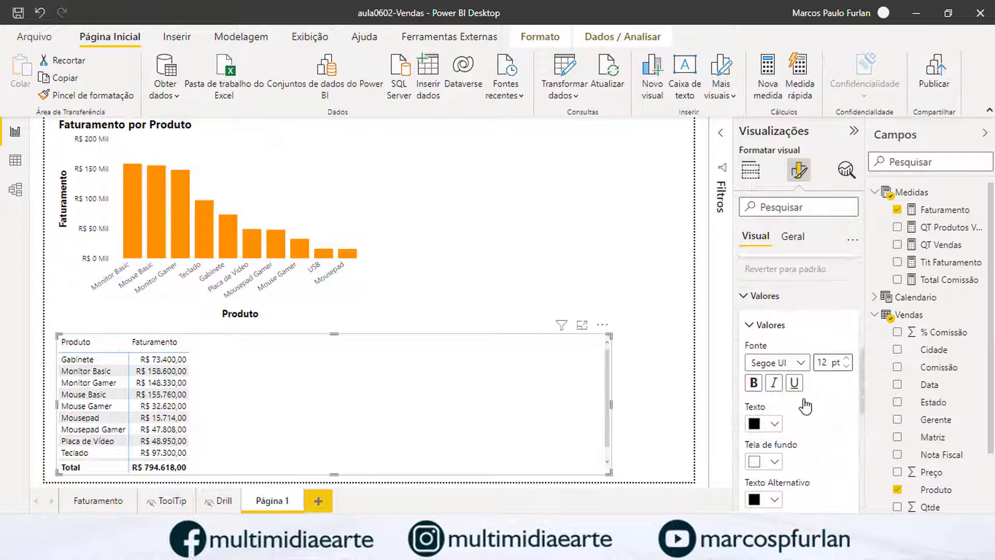
click(846, 360)
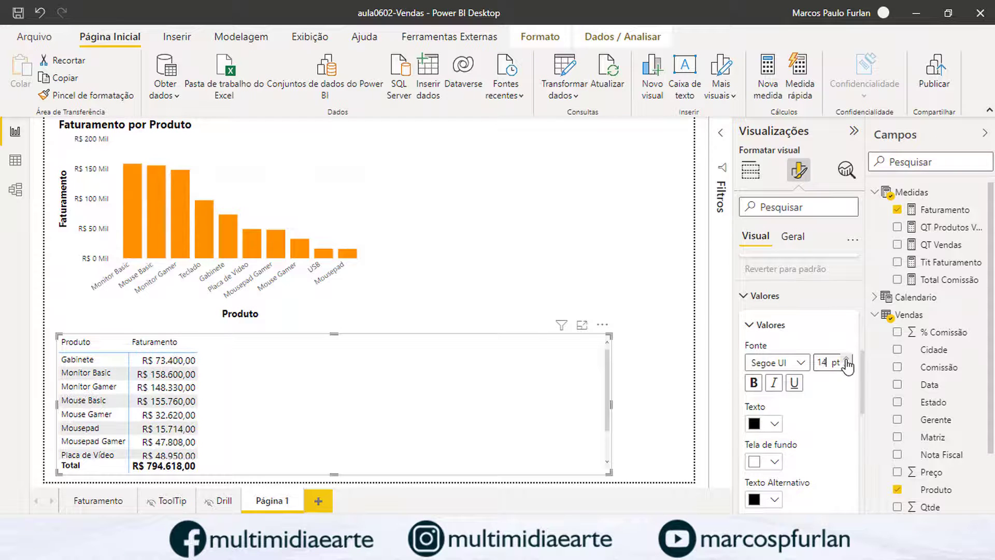
click(846, 367)
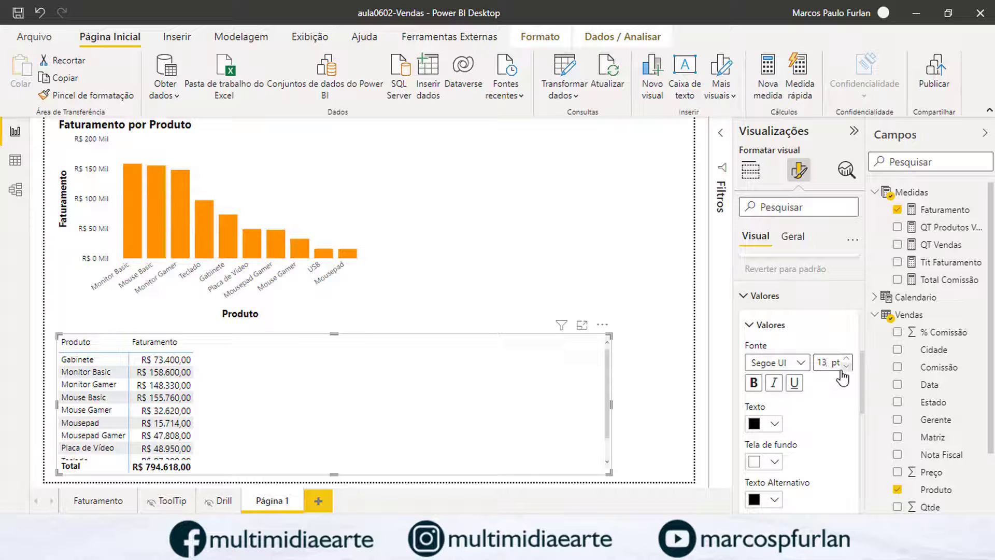
click(750, 169)
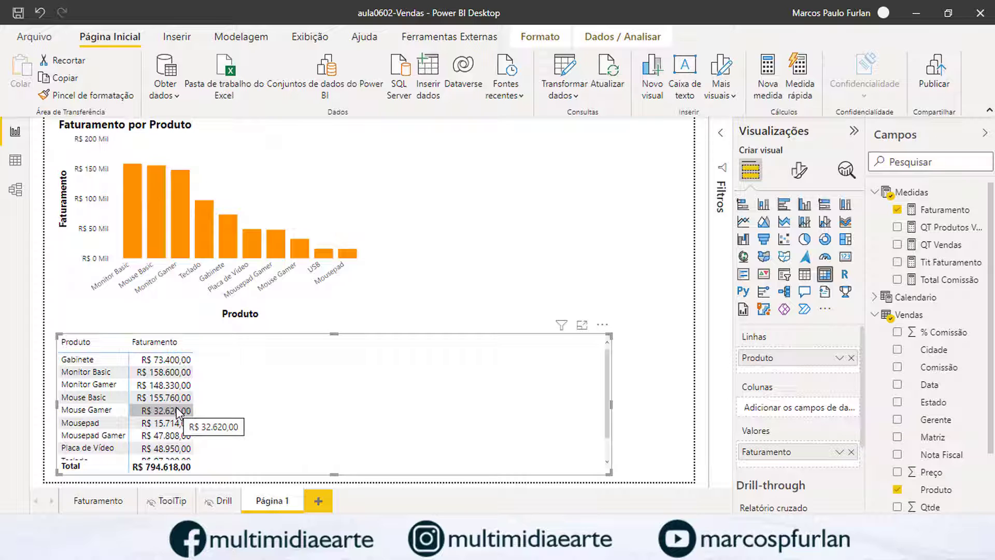
Turn on data labels for the Faturamento por Produto chart.
mouse_move(128, 198)
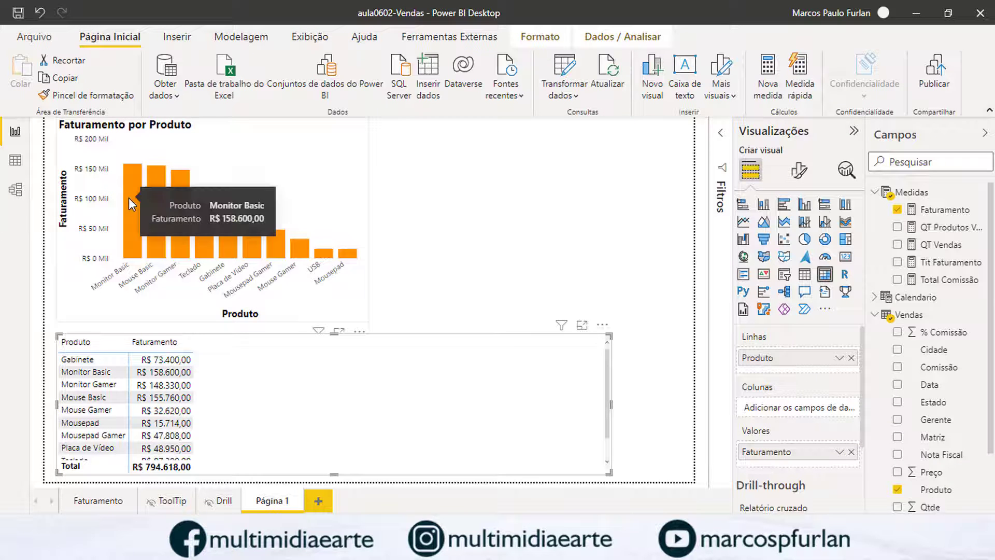
click(202, 190)
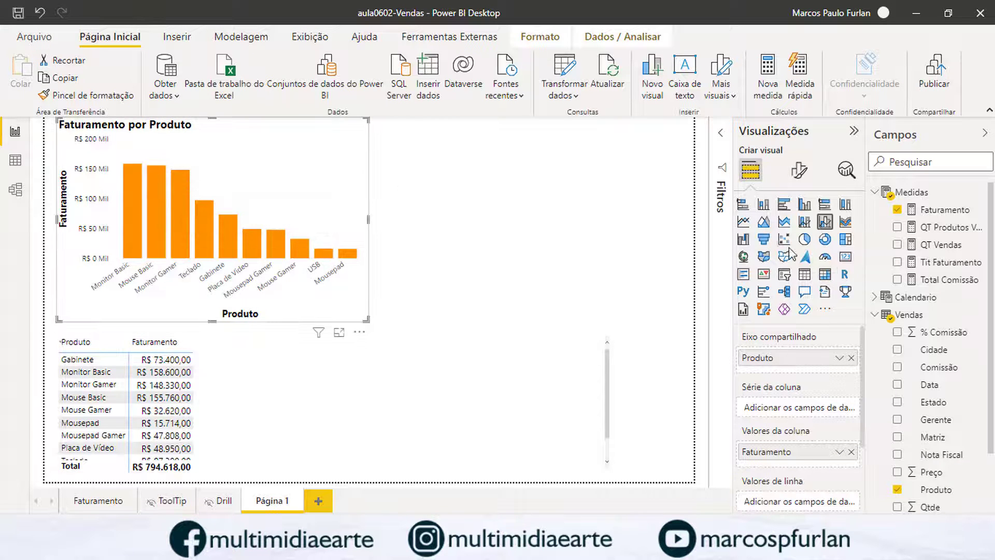
click(799, 173)
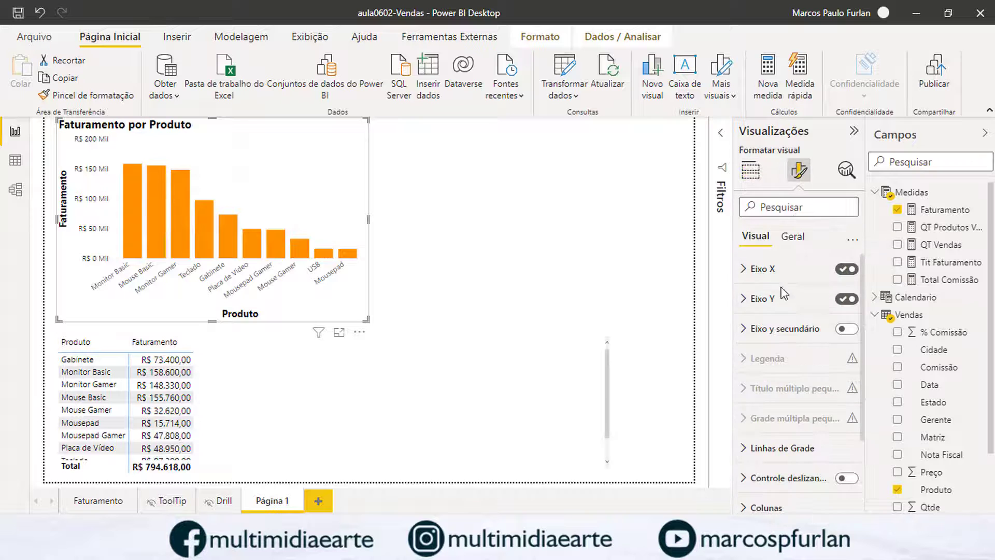
click(745, 269)
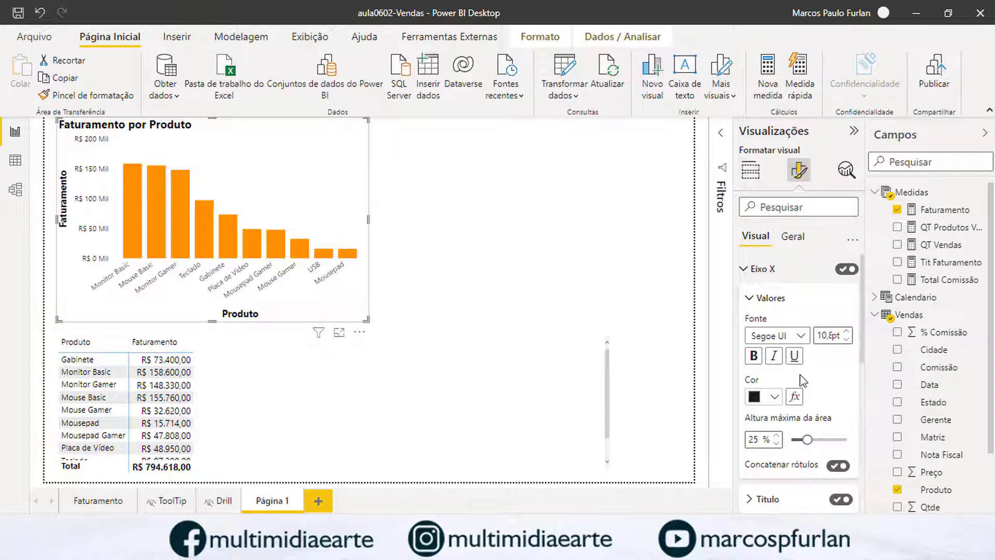
scroll(812, 391, down, 3)
scroll(812, 391, down, 5)
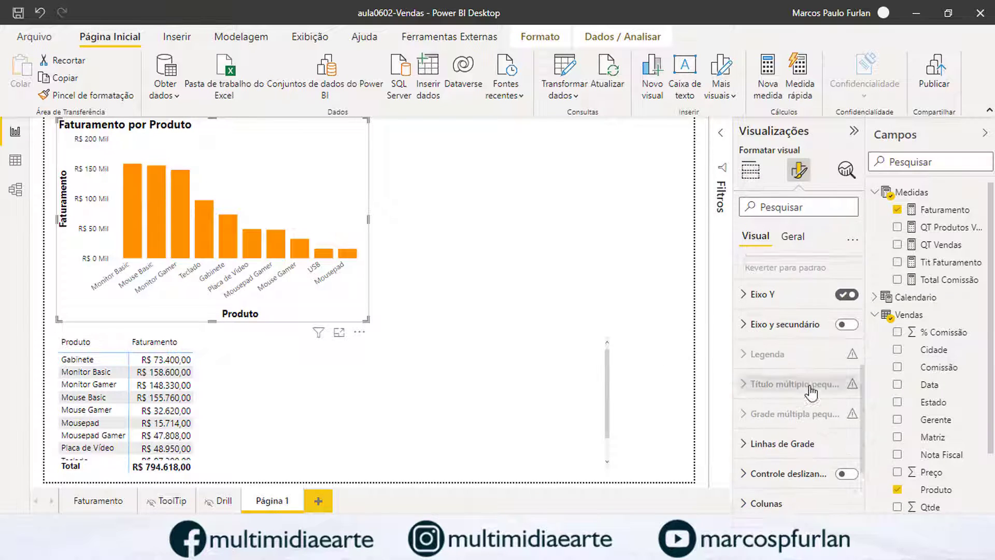
scroll(812, 392, down, 2)
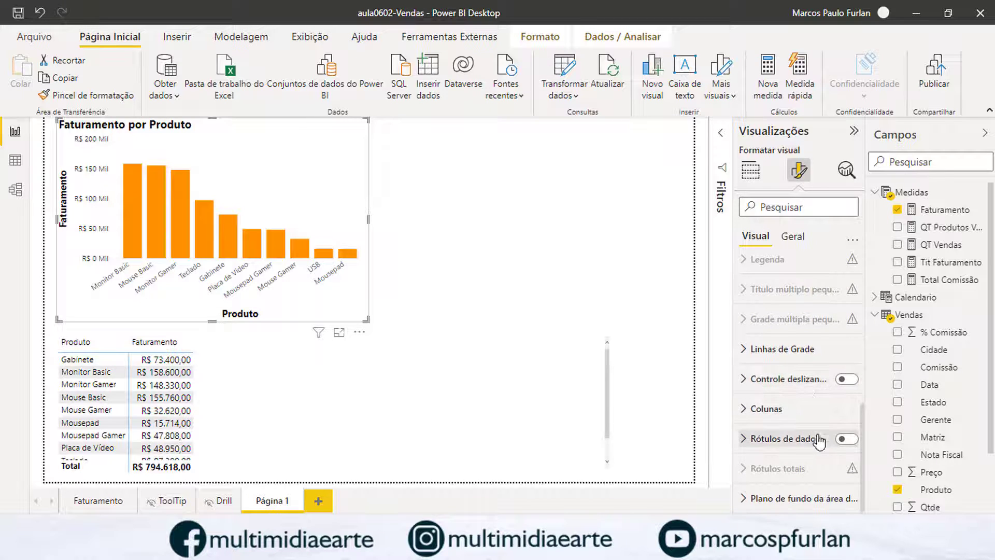
click(848, 439)
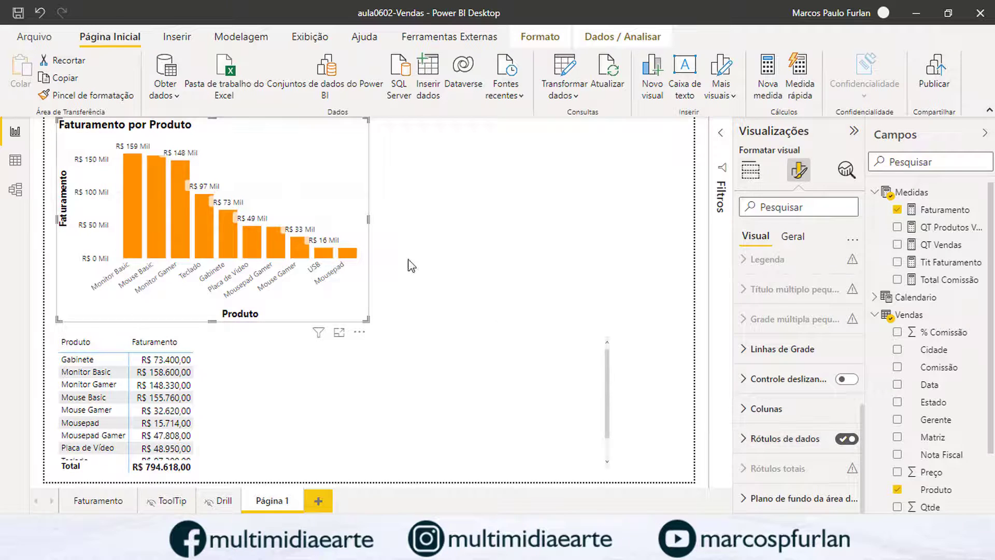
Set the column position of the chart's data labels to Extremidade externa for the Faturamento series.
click(806, 438)
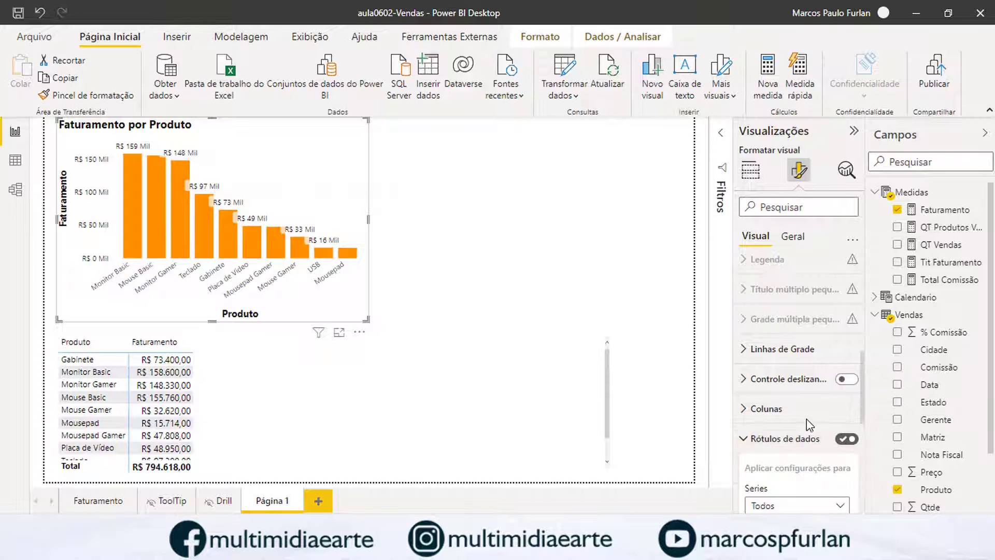
scroll(809, 425, down, 3)
click(840, 428)
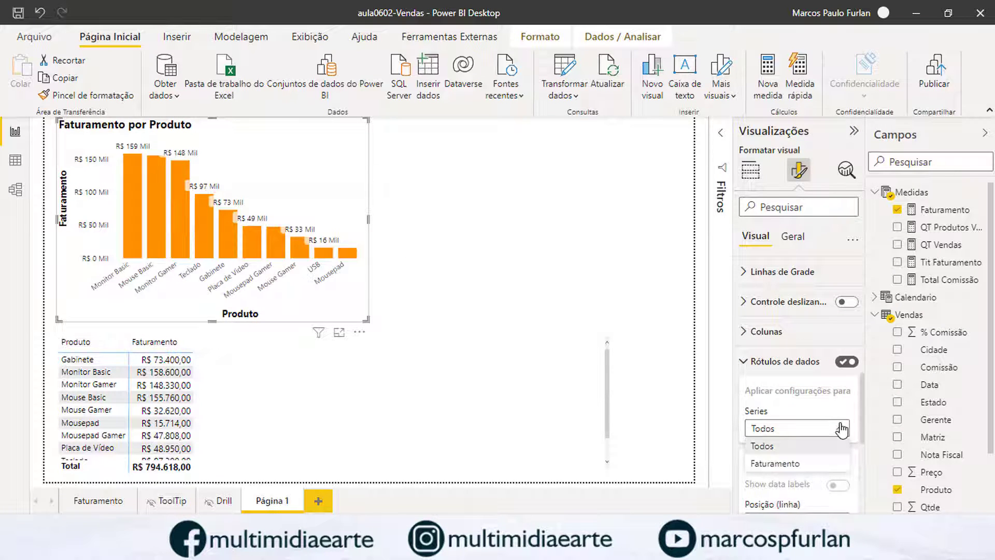
click(805, 465)
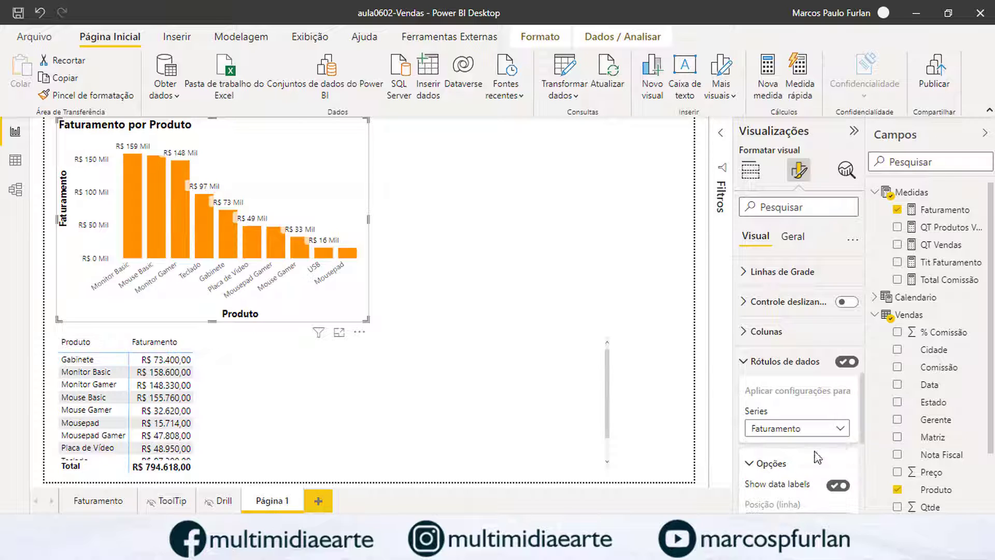
scroll(822, 449, down, 1)
scroll(824, 447, down, 1)
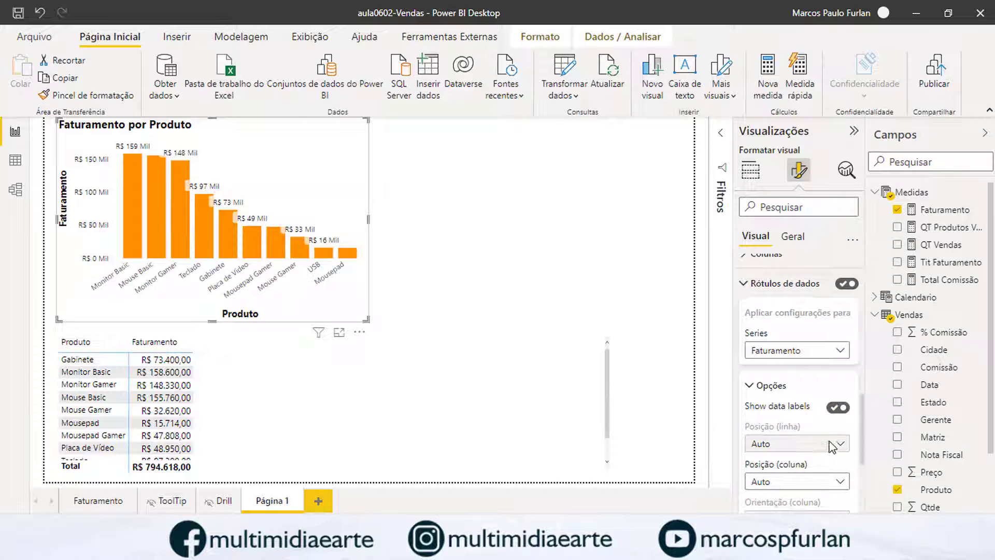
click(840, 482)
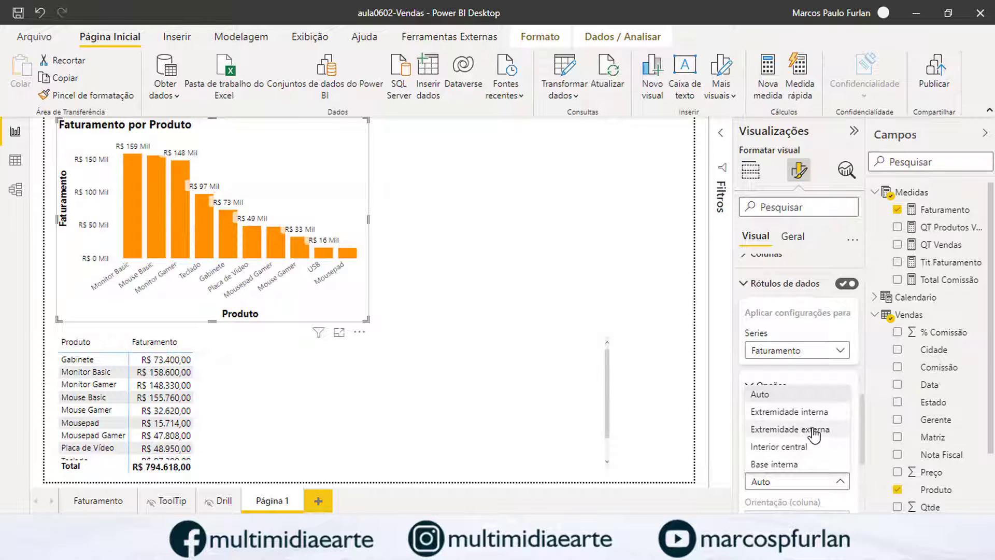
click(815, 429)
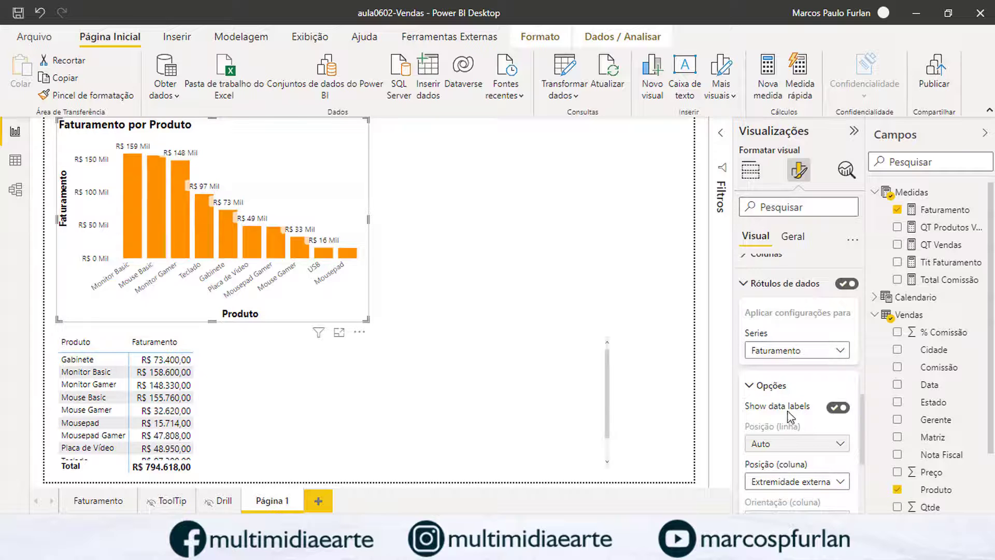
Turn off the data labels of the Faturamento por Produto chart and look through the product rows of the matrix.
click(848, 285)
mouse_move(154, 179)
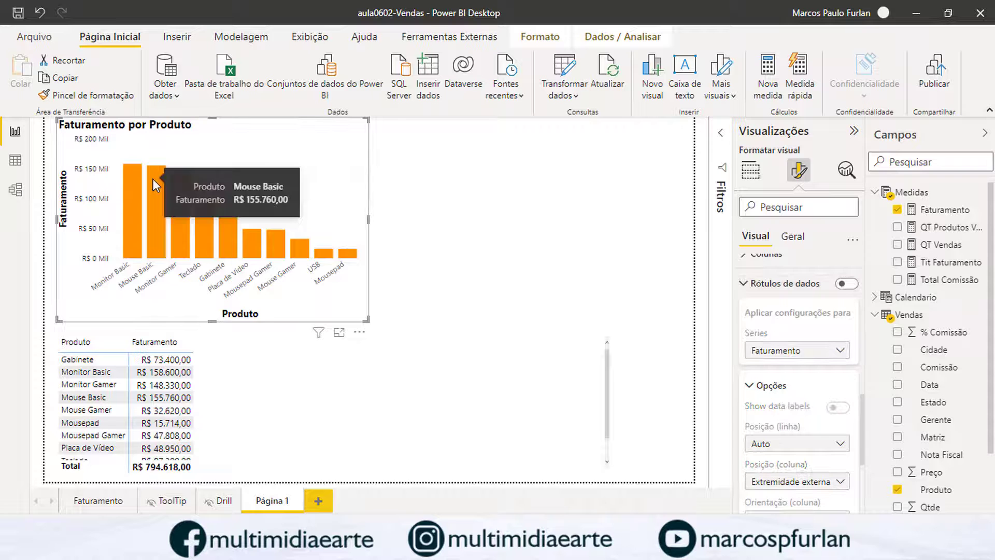
click(319, 381)
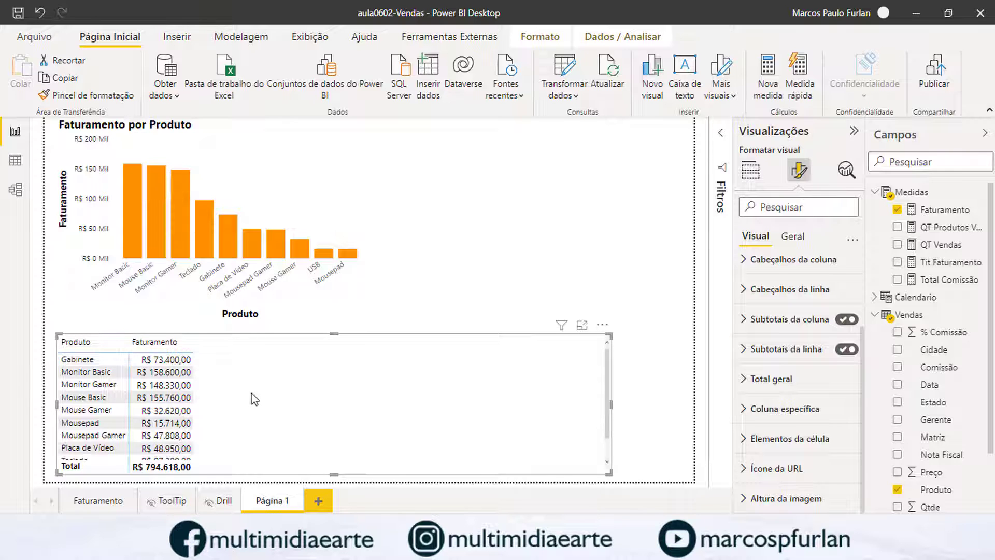
scroll(207, 383, down, 2)
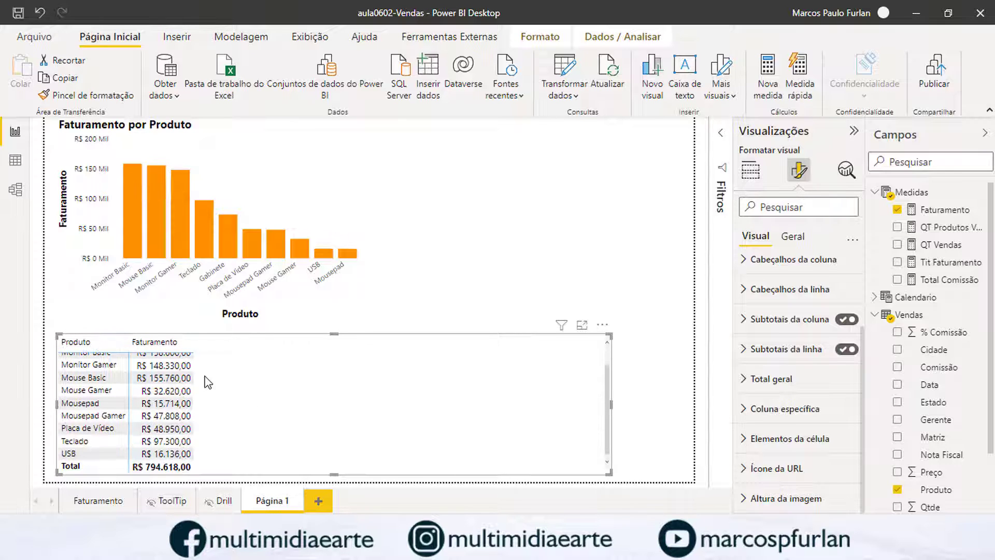
scroll(208, 383, up, 3)
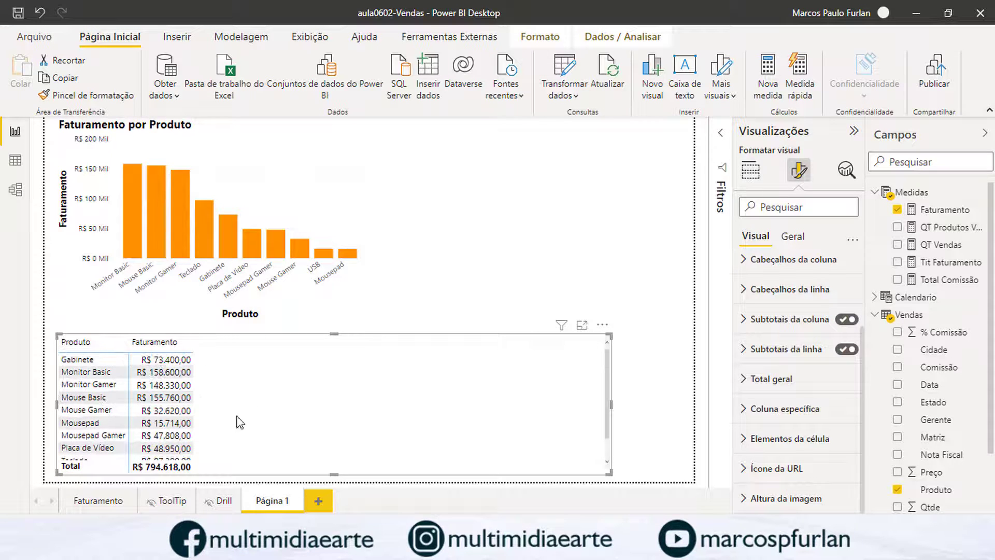
Create a new measure in the Medidas table and name it Ranking Produtos.
right_click(915, 194)
click(868, 202)
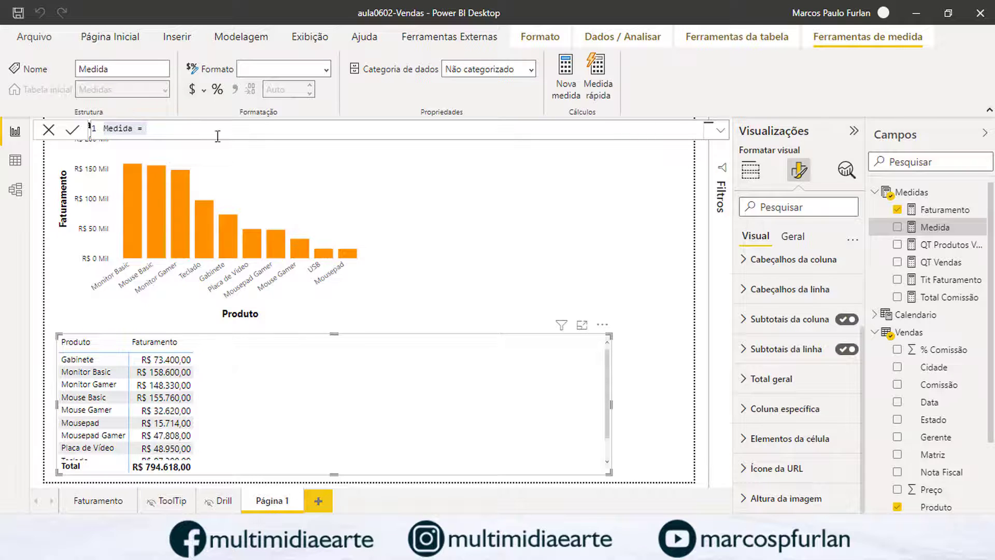
ctrl+scroll(219, 135, up, 2)
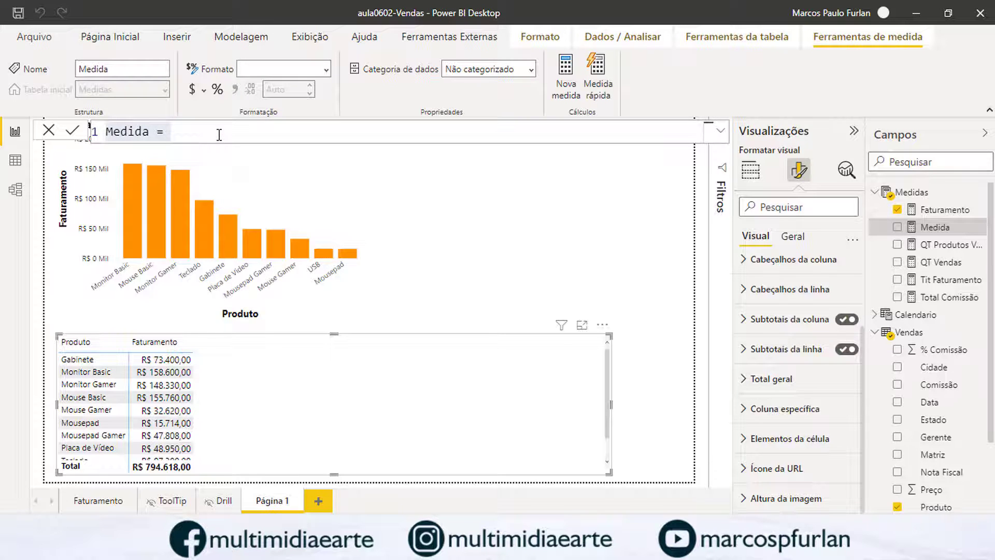
drag(219, 134, 47, 147)
text(ra)
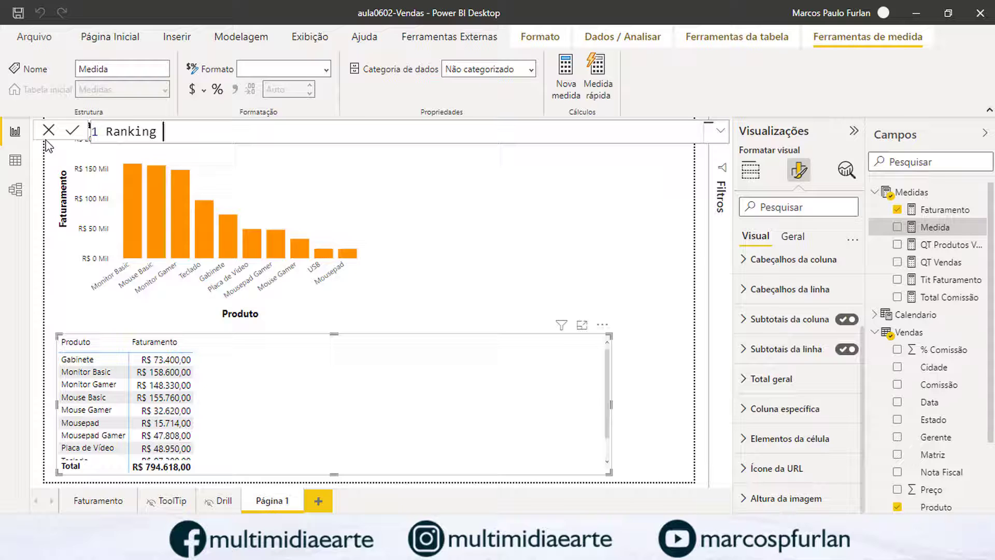
text(nking Produtos)
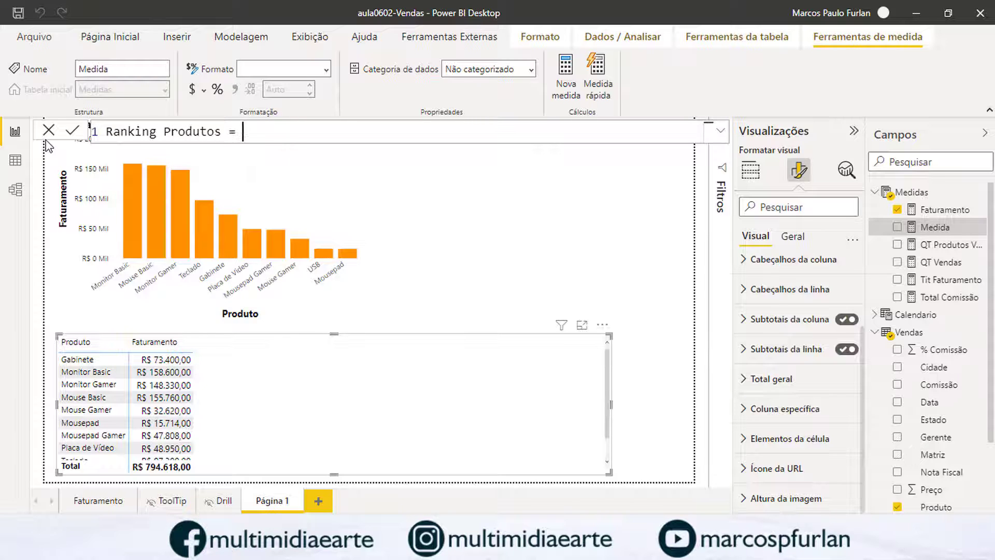
Begin the Ranking Produtos formula with the RANKX function and read its description and argument list.
text( = Ran)
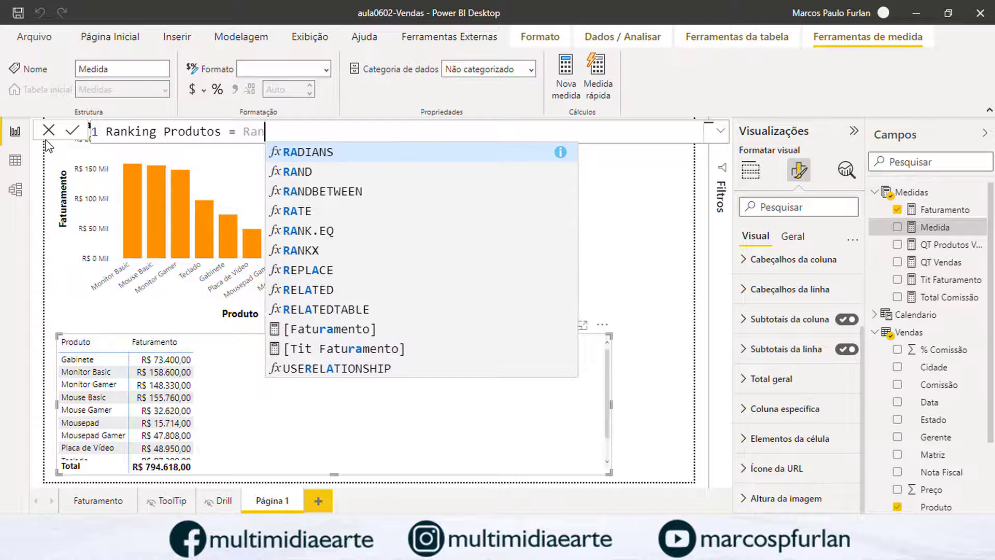
text(kx)
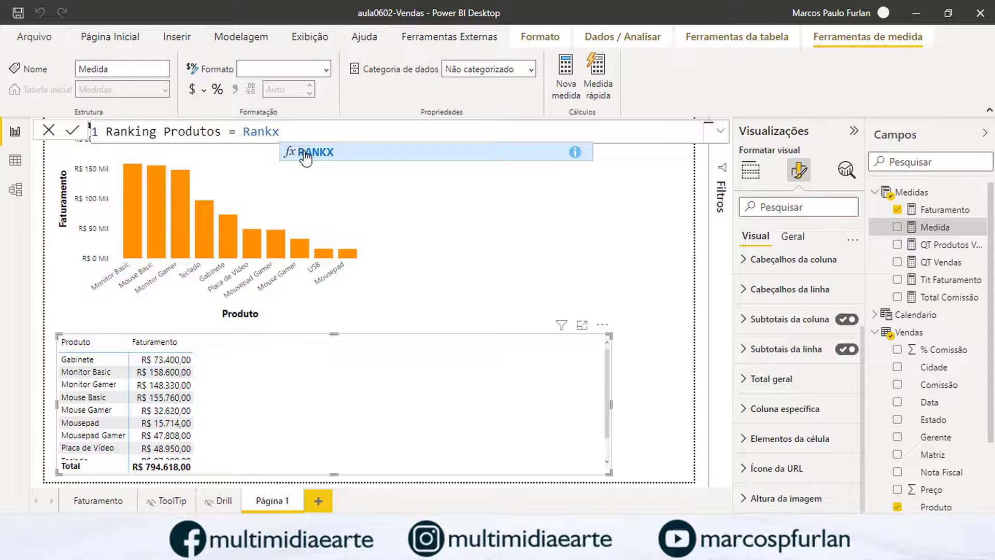
click(576, 153)
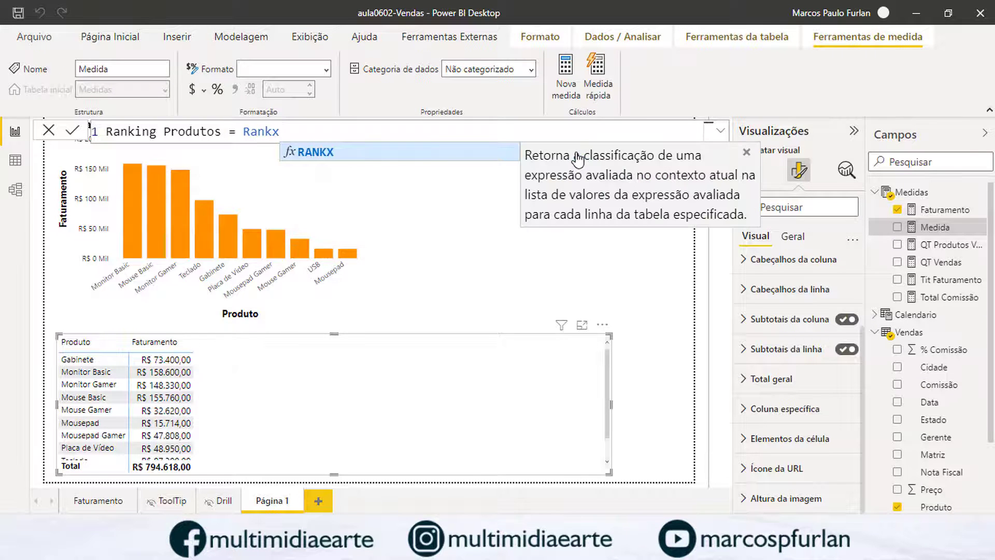
click(746, 151)
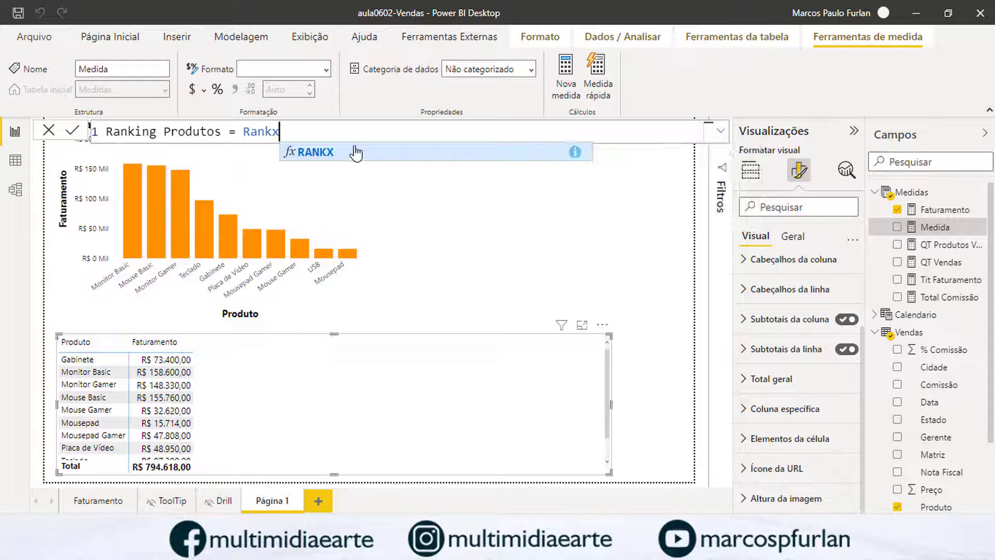
text(()
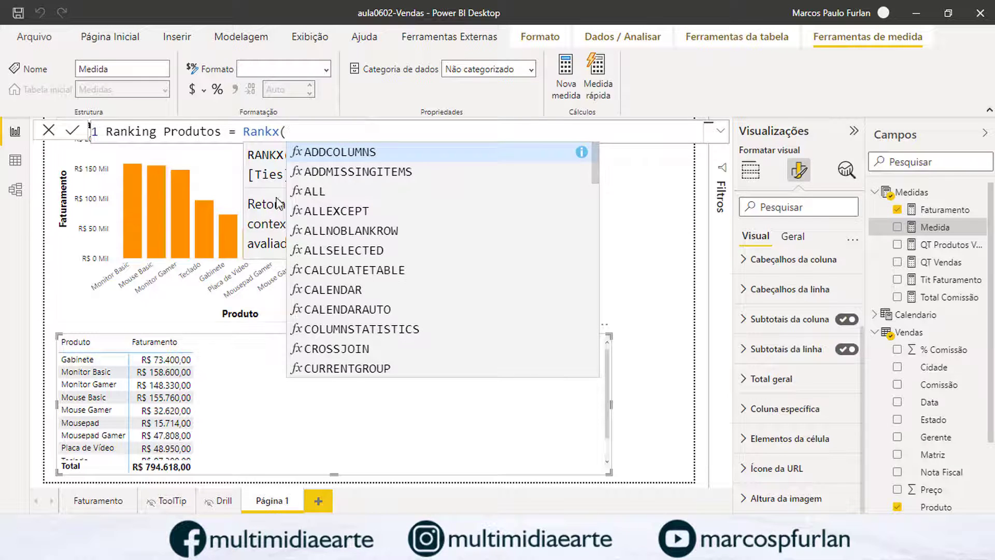
click(581, 151)
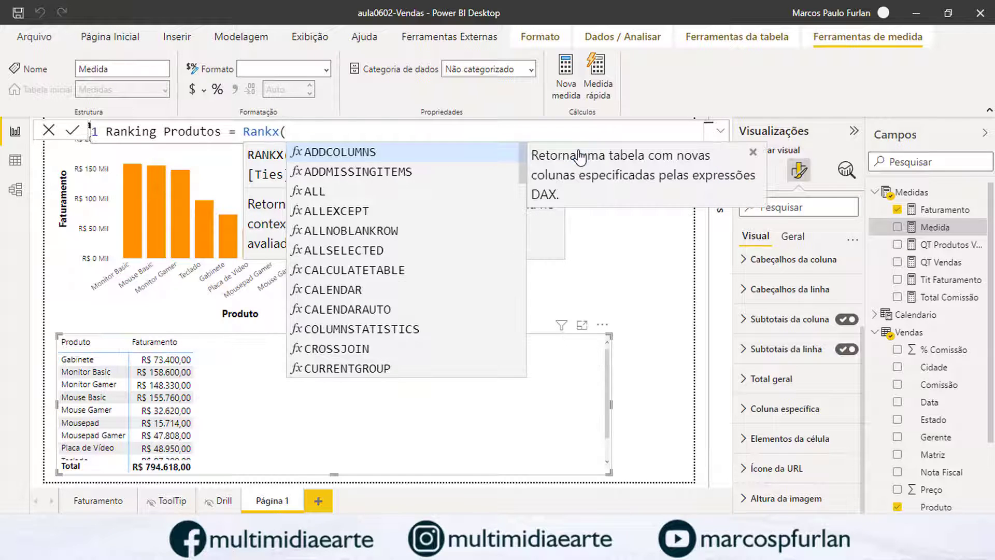
click(753, 152)
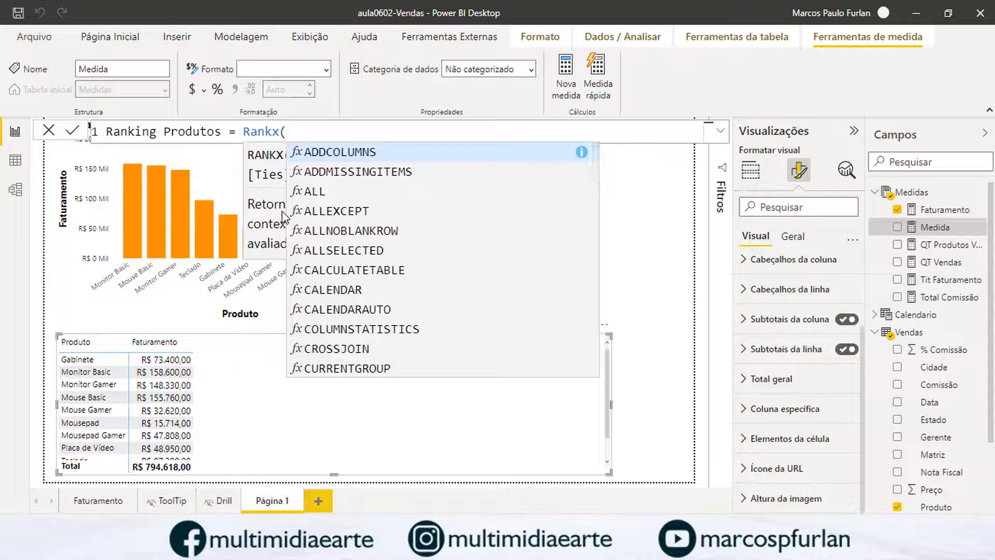
text(,)
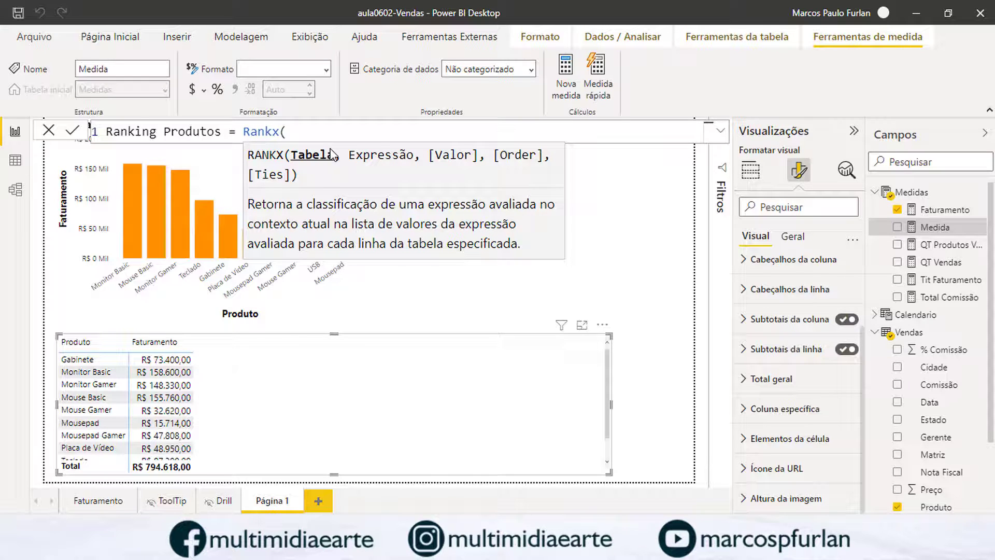
Enter ALLSELECTED(Vendas[Produto]) as the table argument of RANKX.
text(All)
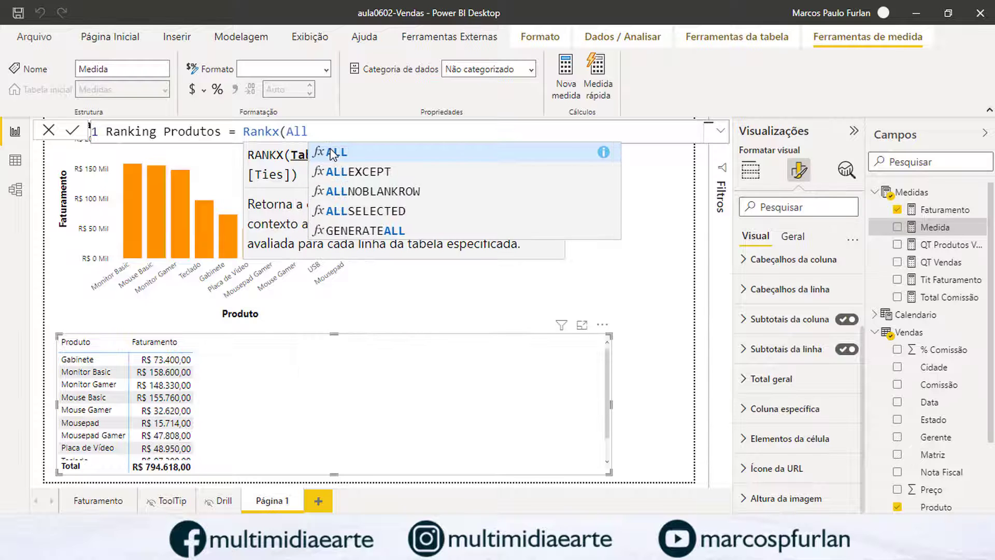
click(365, 211)
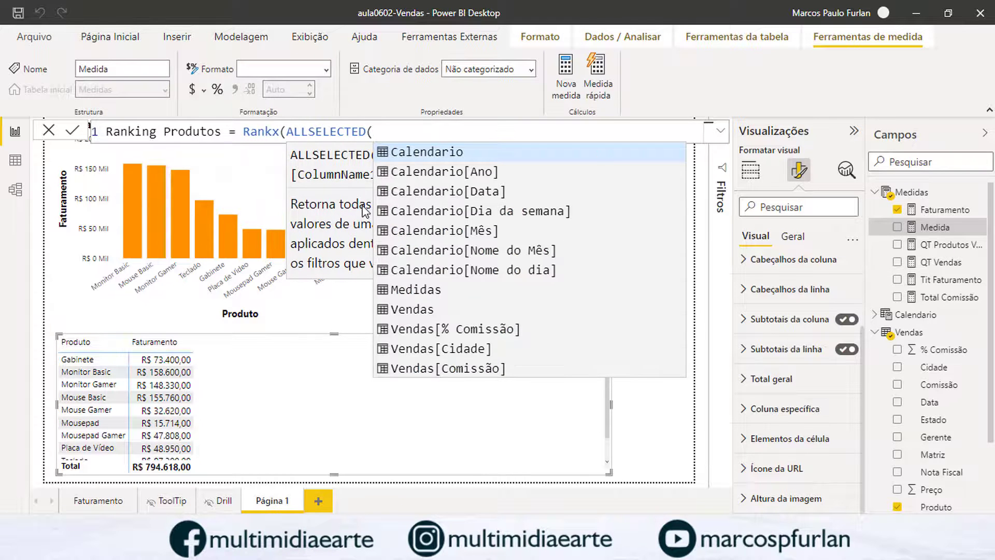
text(,)
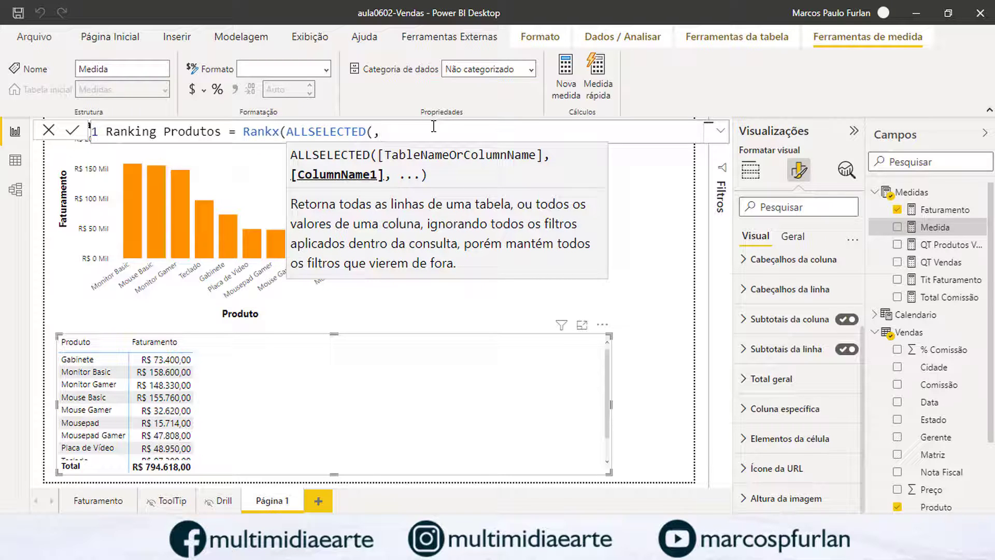
key(BackSpace)
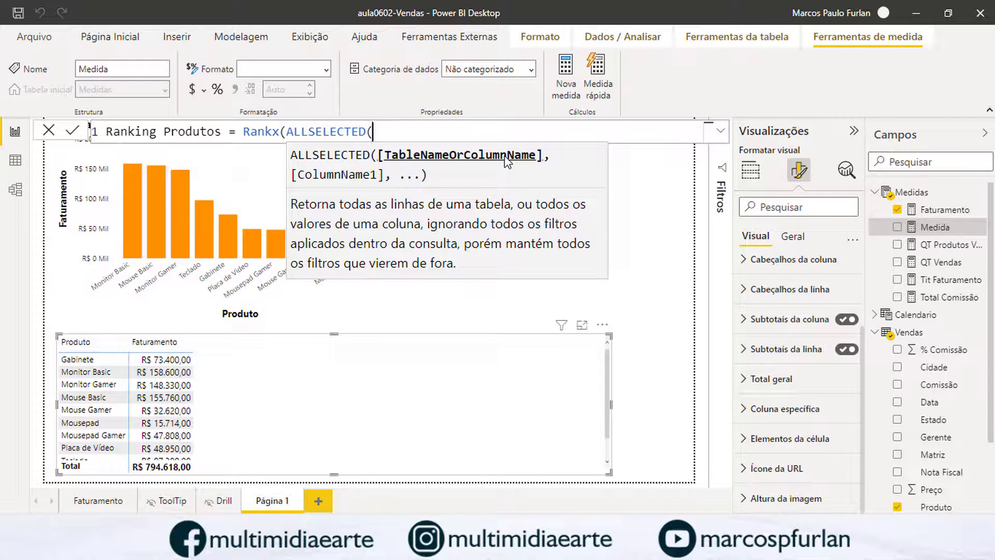
text(V)
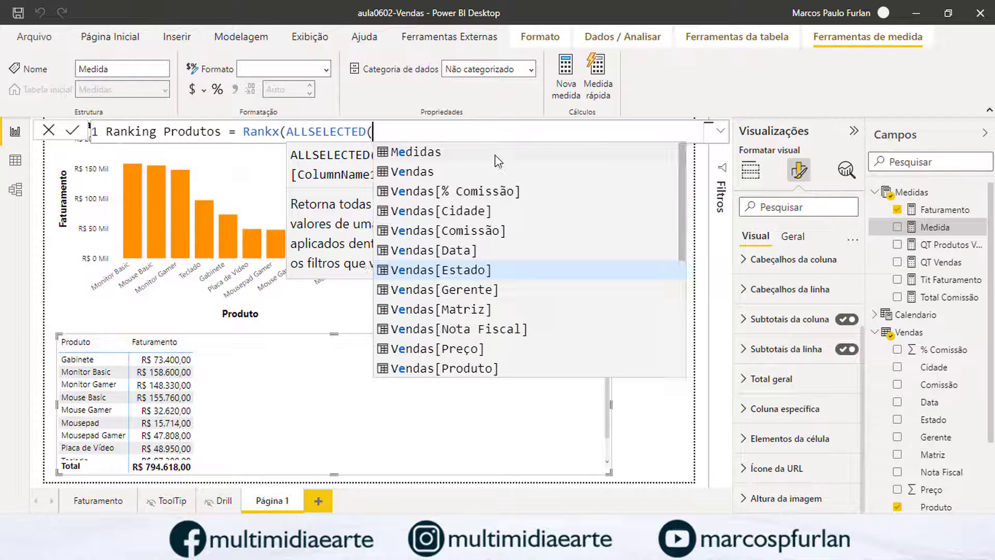
text(endas)
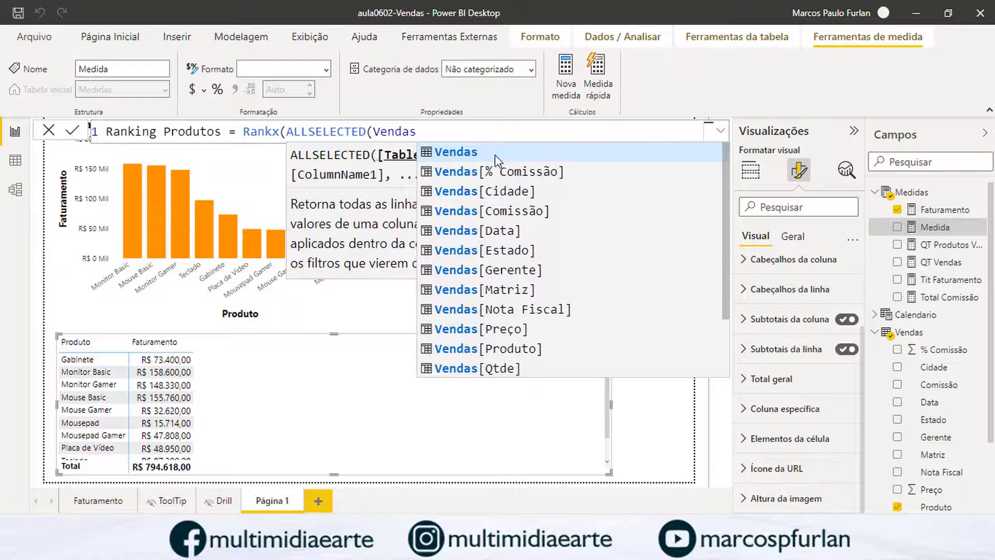
click(513, 348)
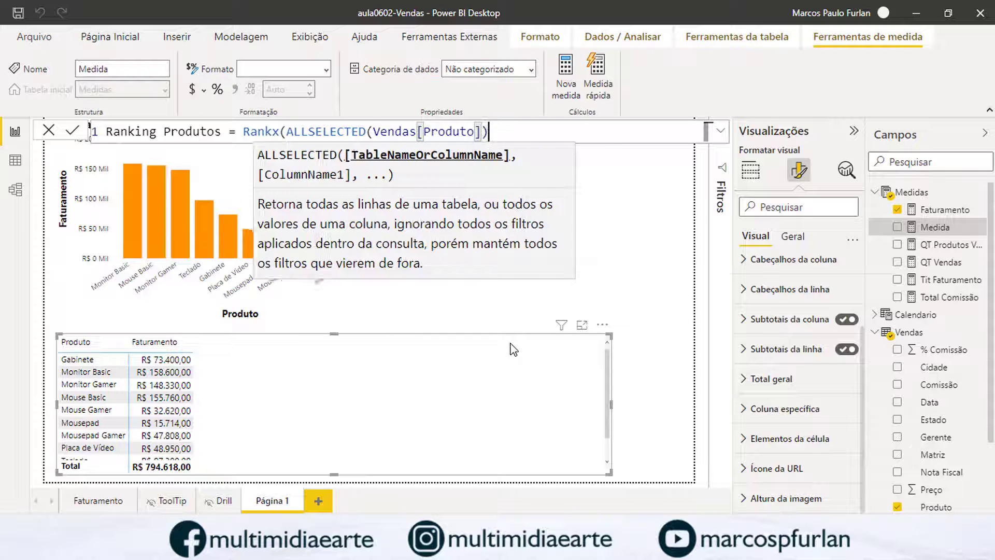
text(),)
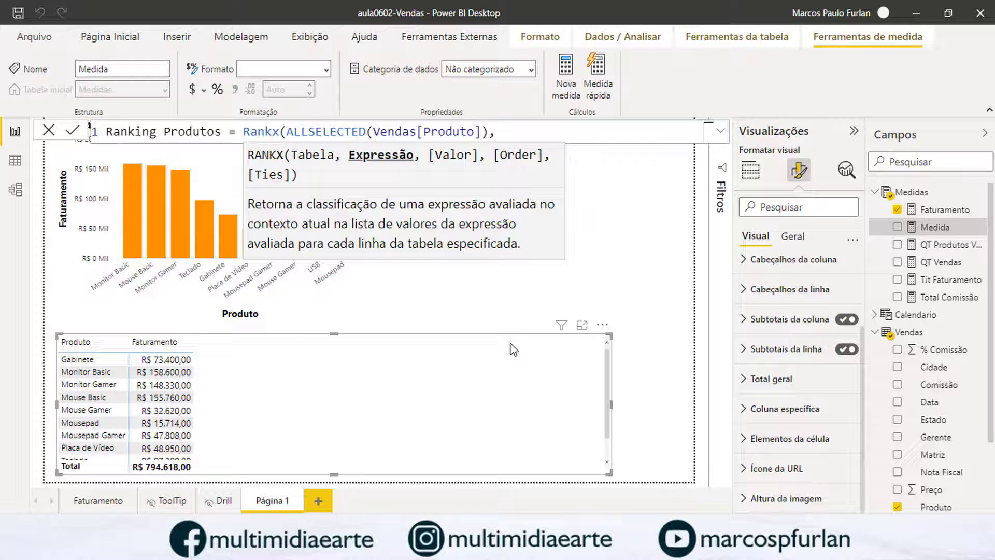
Complete the Ranking Produtos formula with [Faturamento] as the expression, an empty value argument and DESC as the order, and commit it.
text(fat)
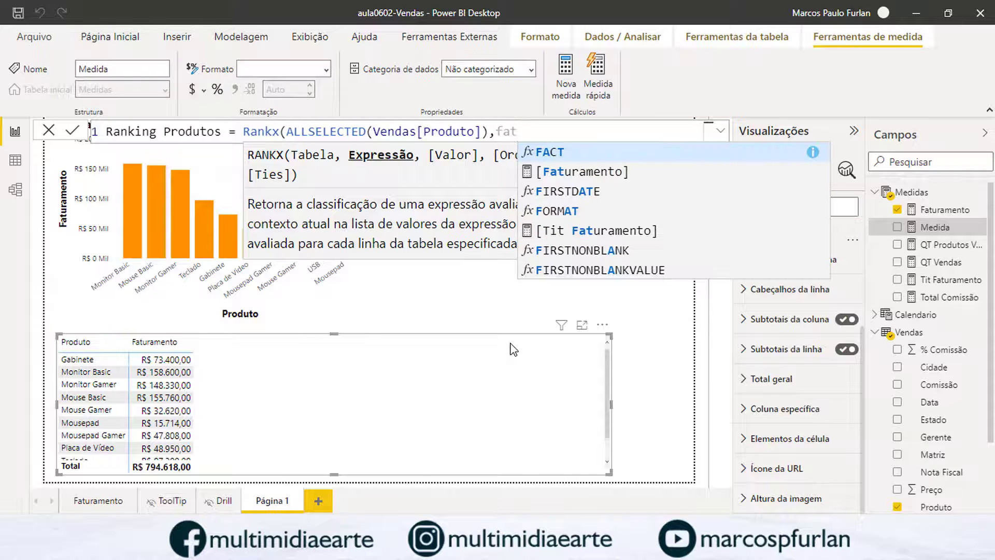
click(618, 175)
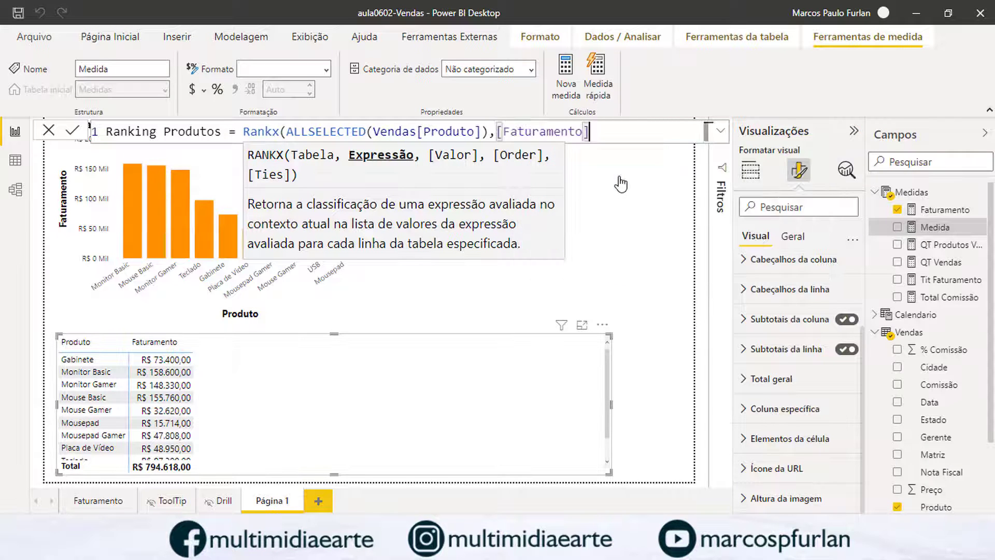
text(,)
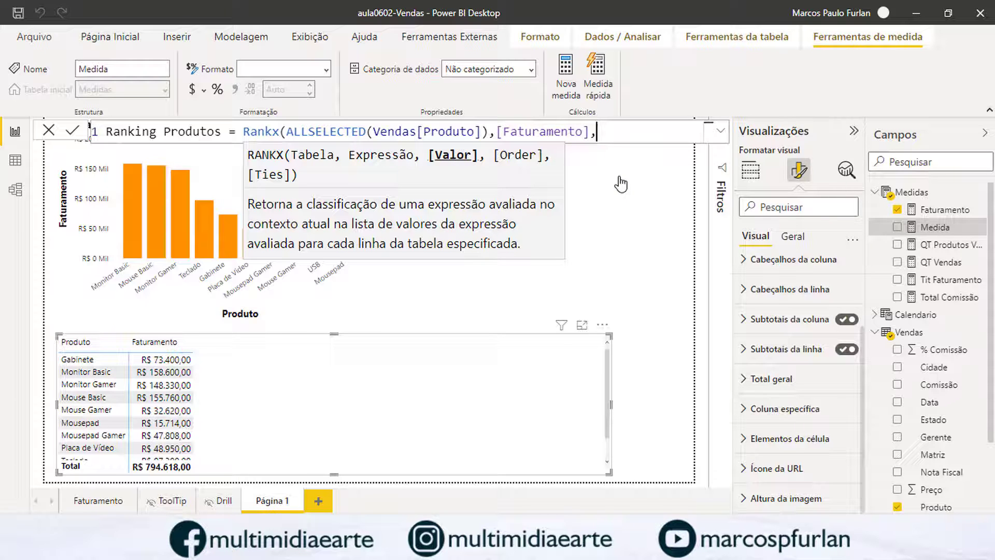
text(,)
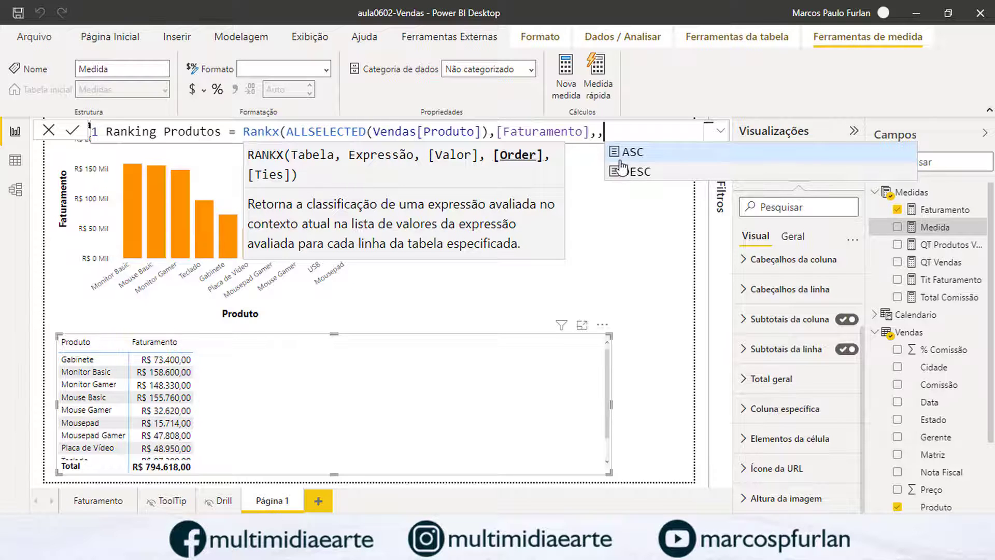
text(DESC)
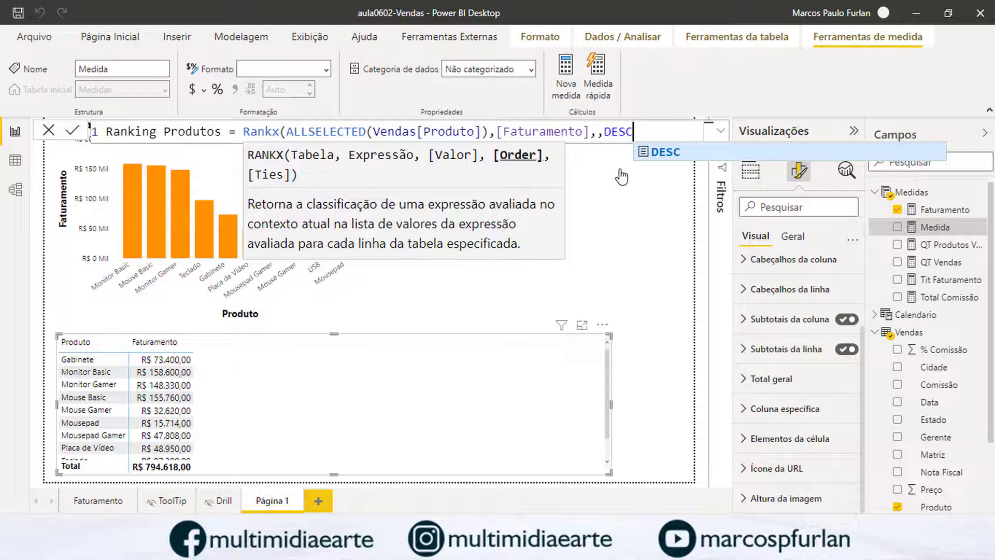
text())
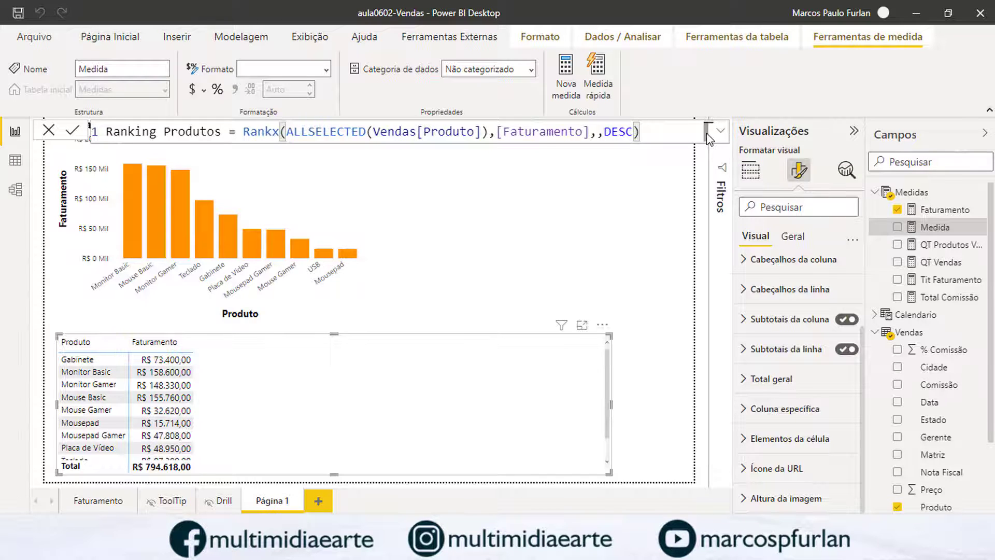
click(619, 254)
Add the Ranking Produtos measure to the product matrix and sort the matrix by it in ascending order.
drag(934, 274, 302, 390)
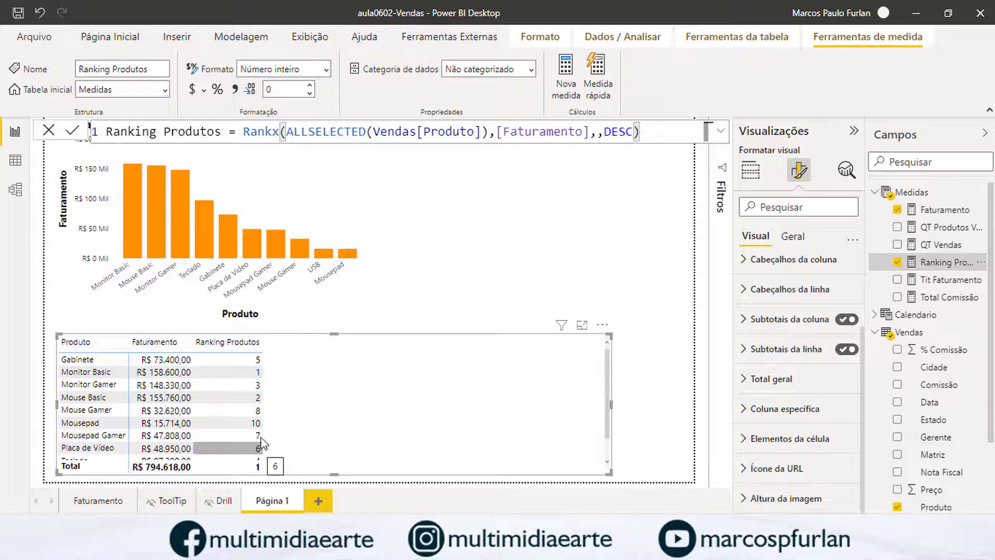
click(603, 325)
mouse_move(665, 449)
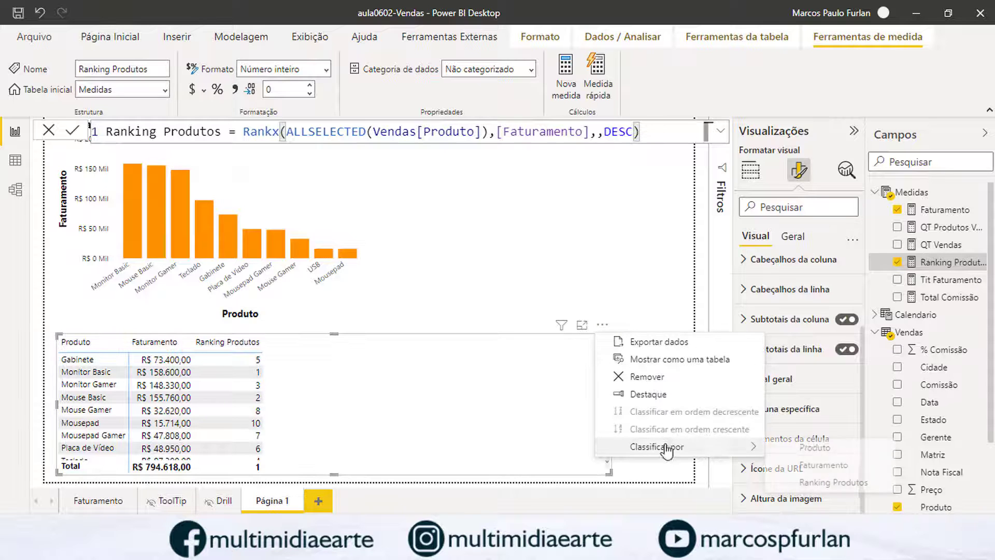
click(845, 483)
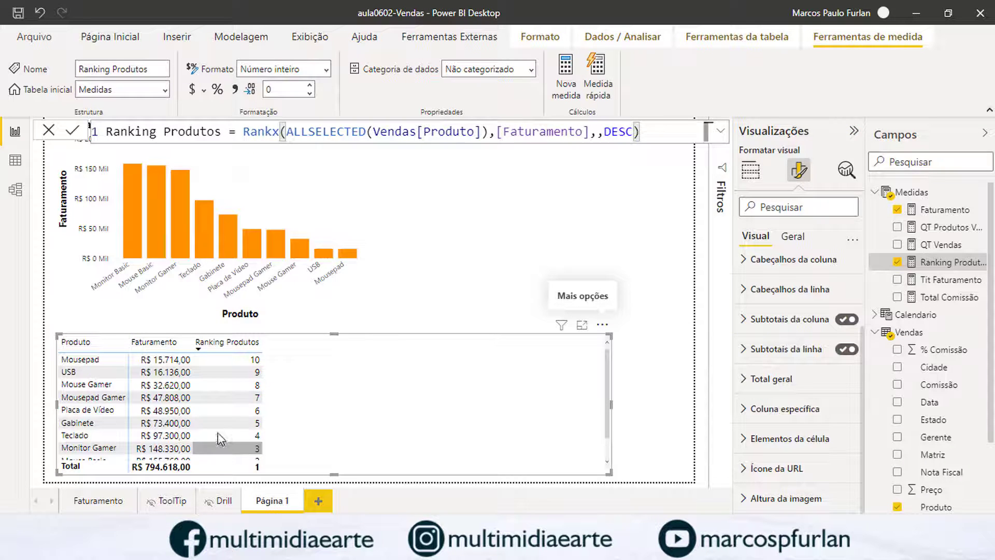
click(235, 340)
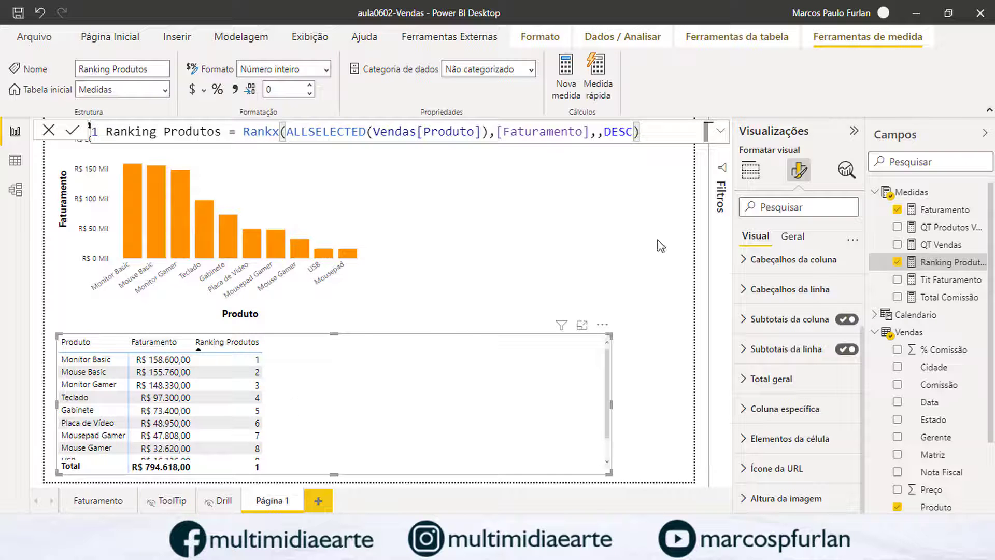
Create a new measure in the Medidas table named Acumulado Faturamento and begin its formula with CALCULATE.
right_click(918, 192)
key(Escape)
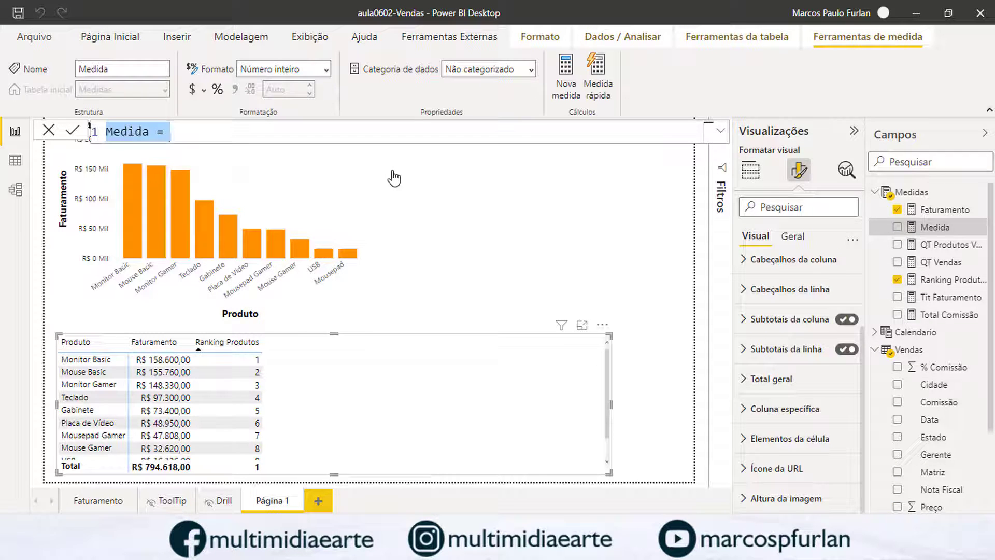
text(Acumula)
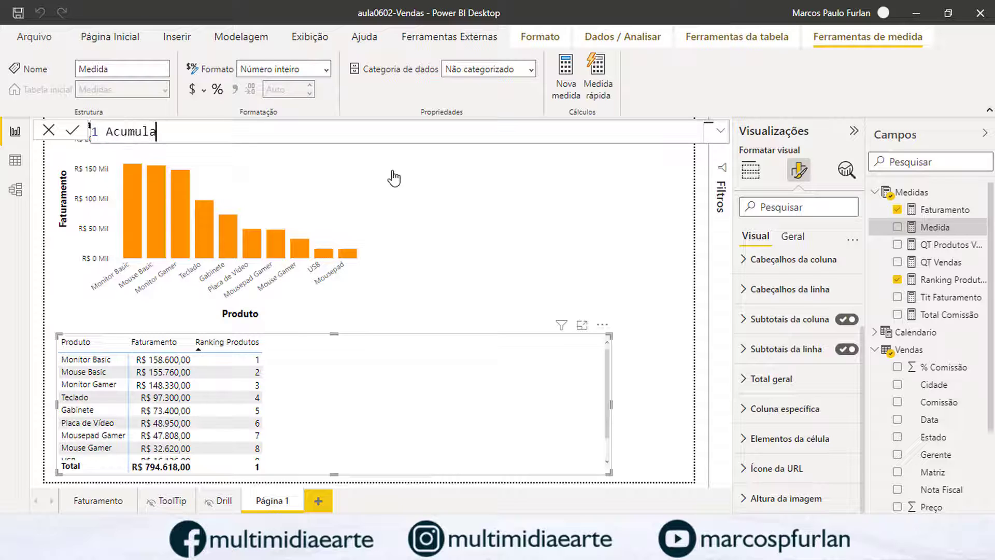
text(do Faturamento = C)
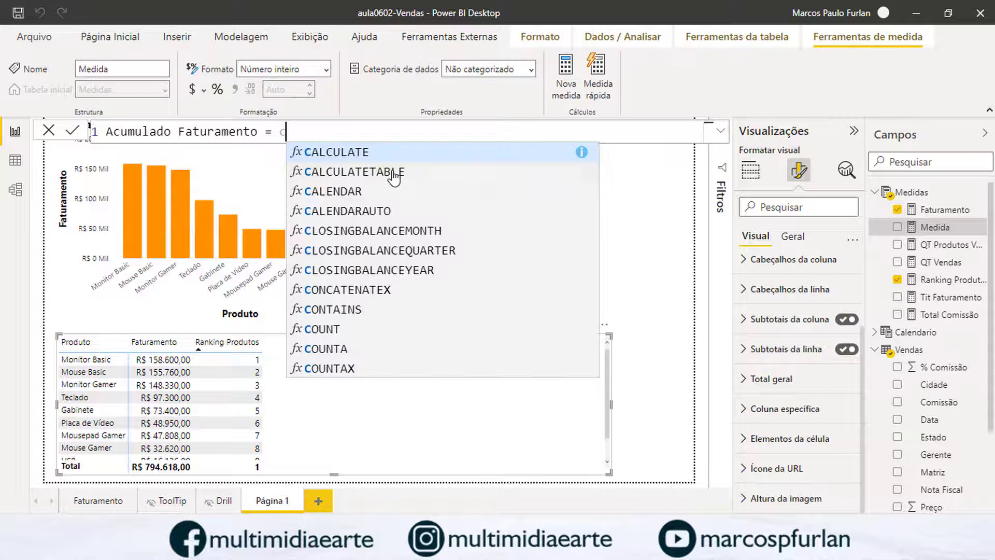
text(al)
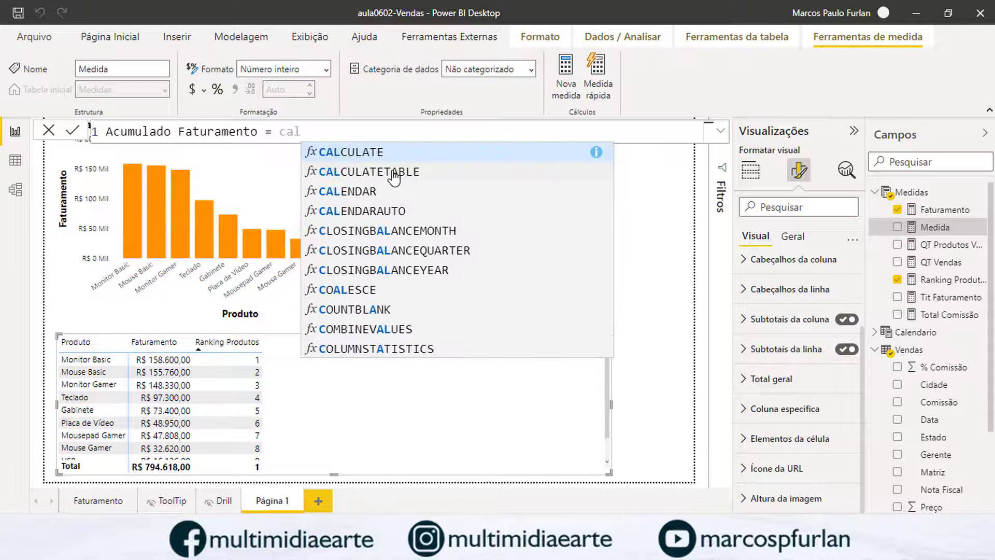
click(599, 153)
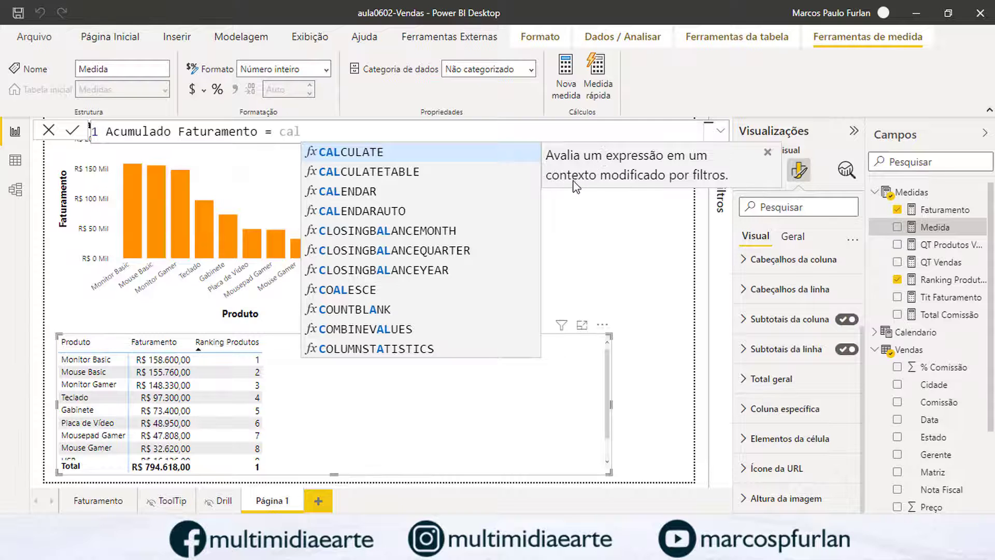
click(323, 151)
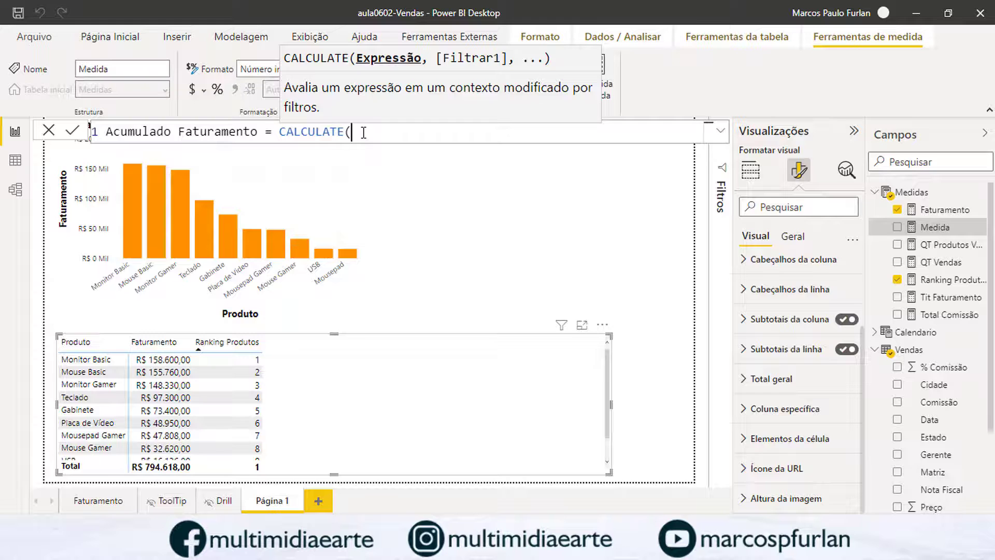
Enter [Faturamento] as the expression argument of CALCULATE and start a second formula line for the filter.
text(fat)
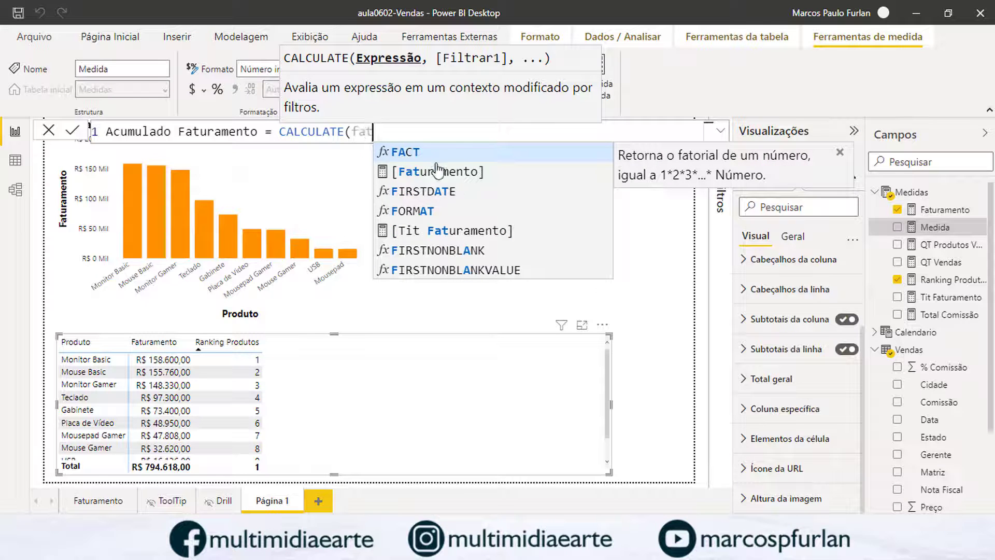
click(438, 172)
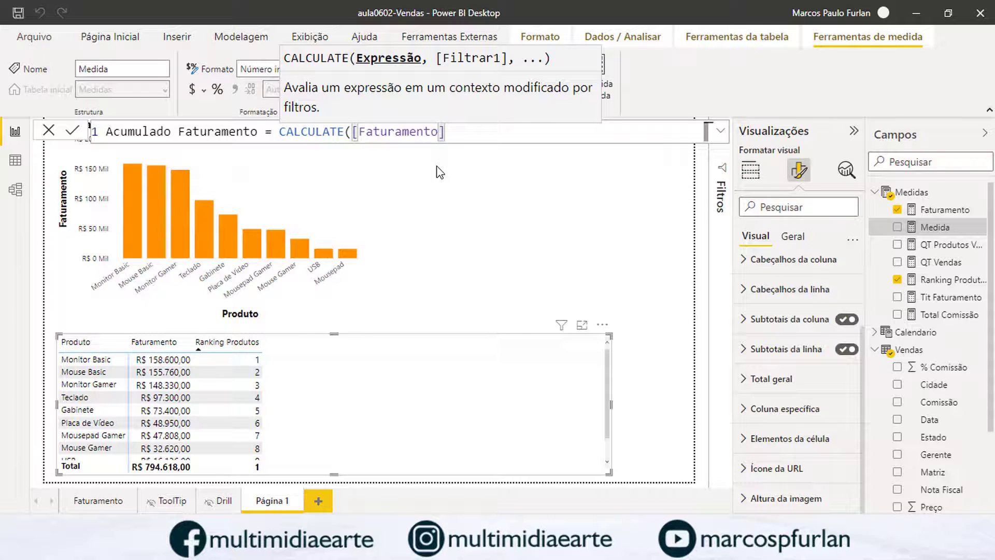
text(,)
key(shift+Return)
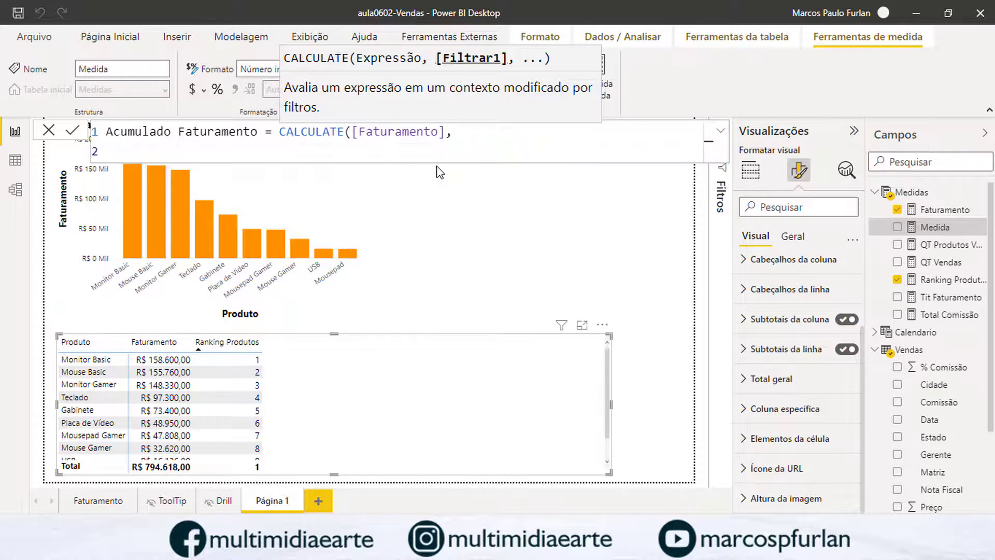
Begin the indented filter argument with TOPN, using [Ranking Produtos] as its number of rows.
key(Tab)
text(top)
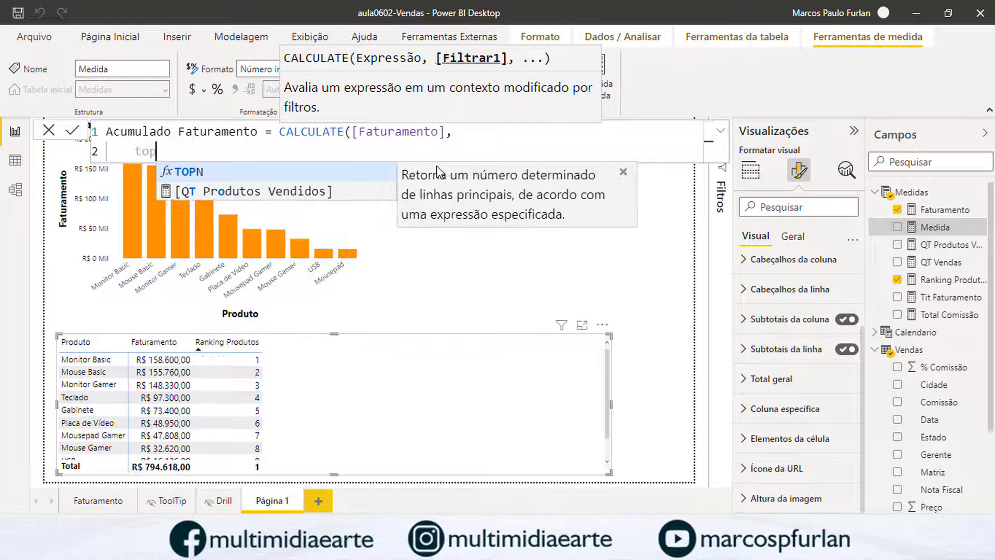
click(257, 173)
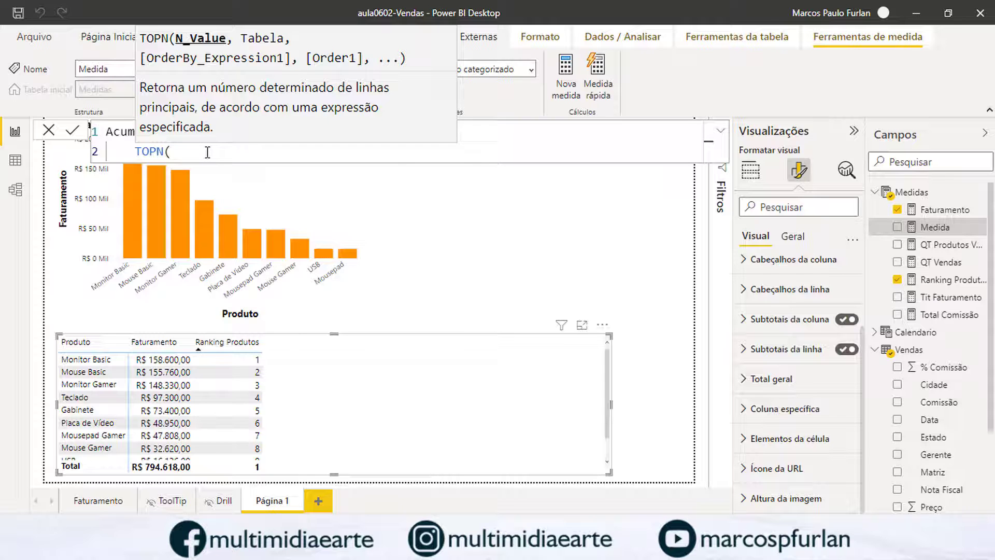
text(ran)
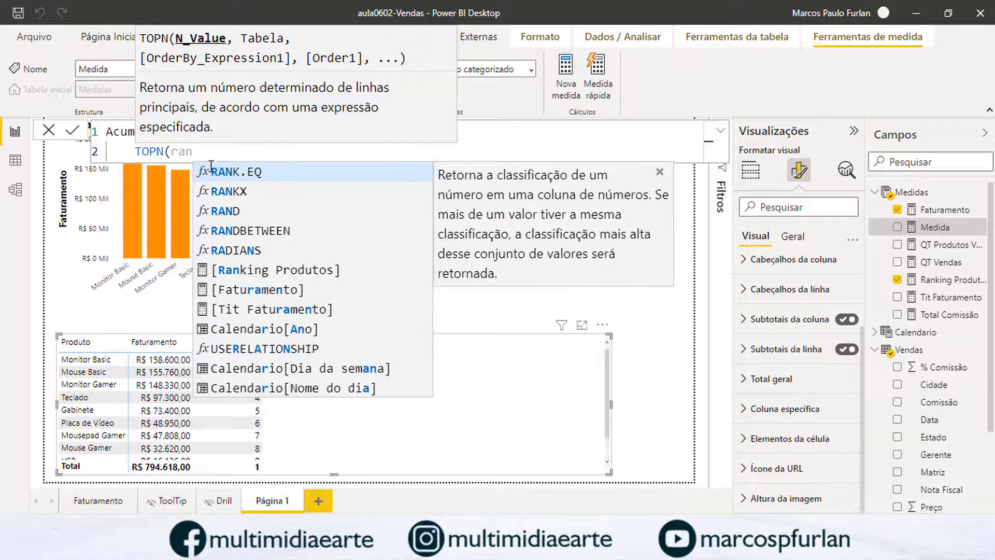
click(272, 269)
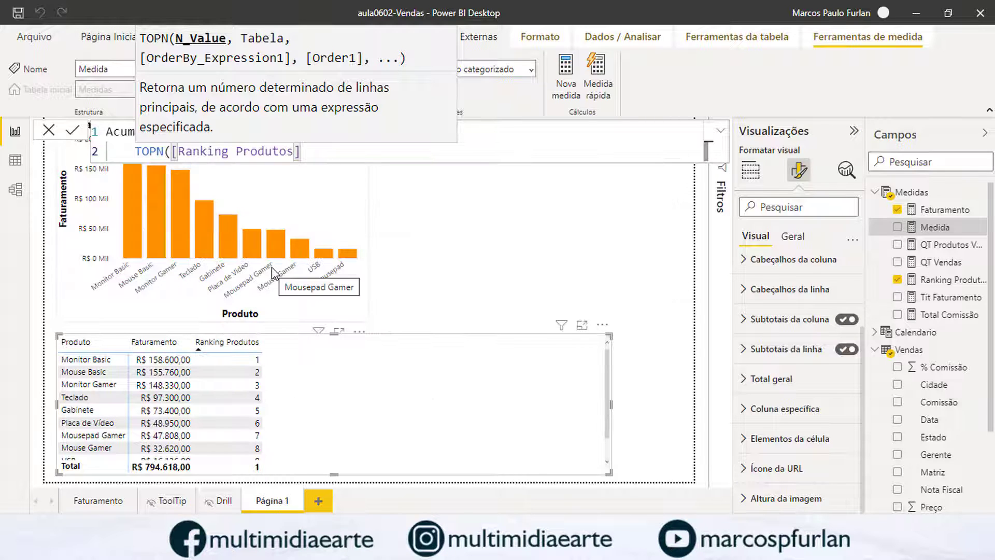
text(,)
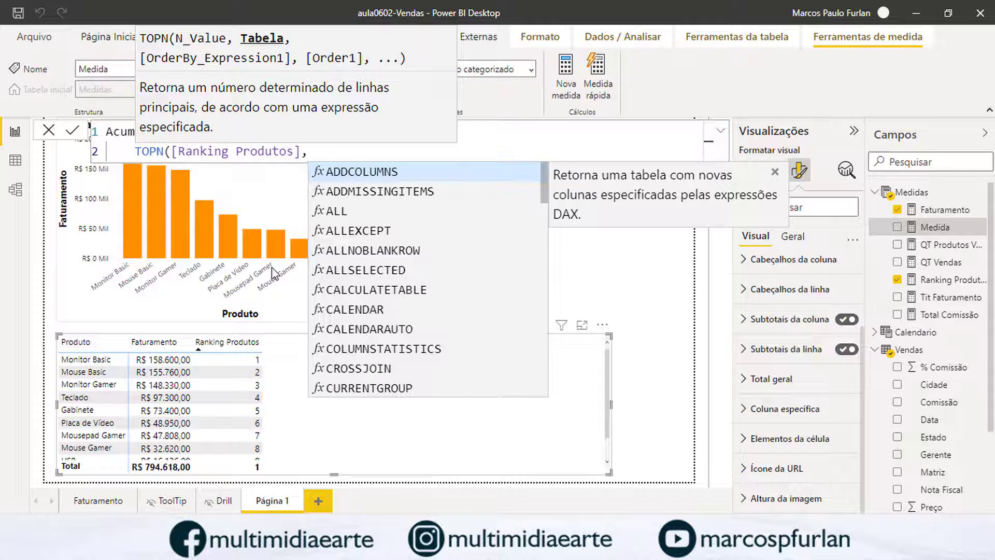
Enter ALL(Vendas[Produto]) on a new line as the table argument of TOPN.
key(shift+Return)
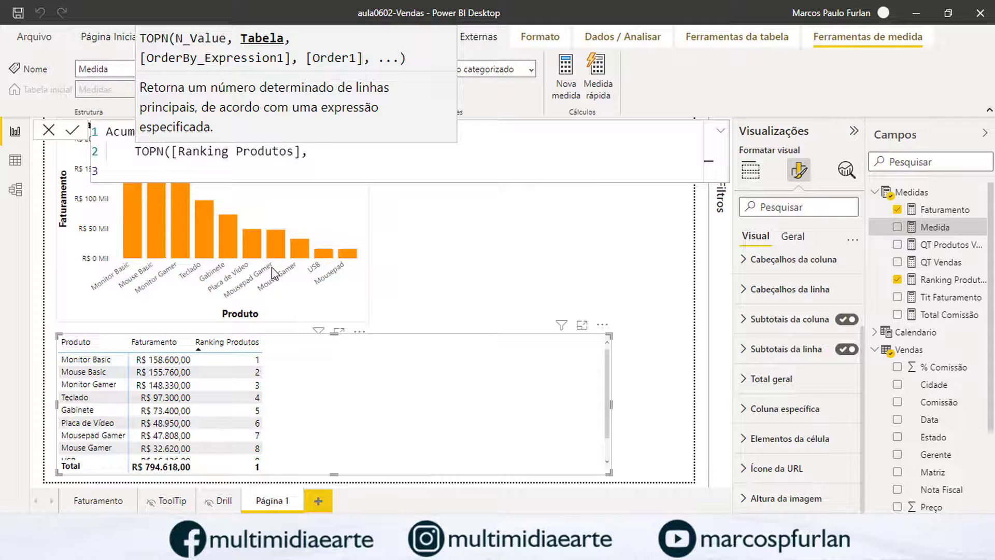
text(ALL()
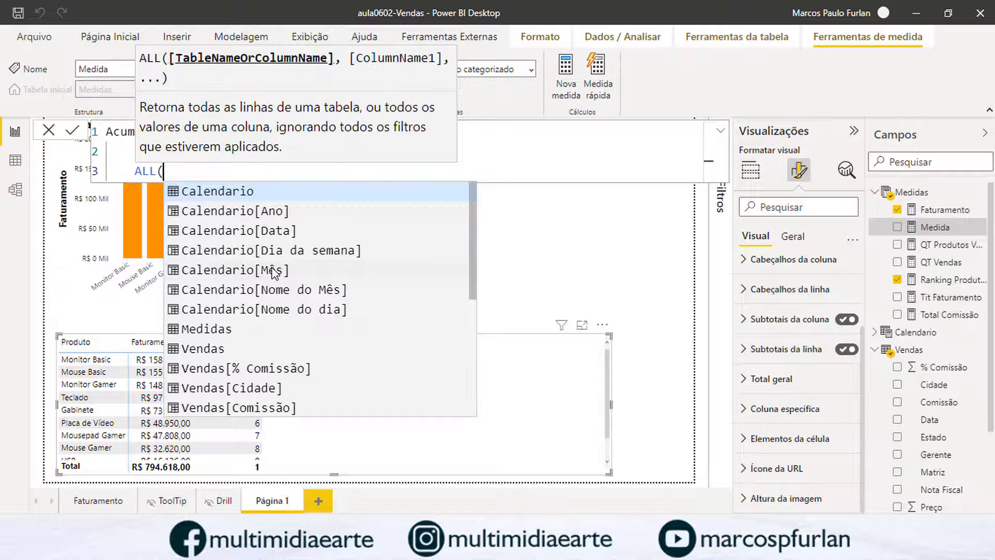
text(ve)
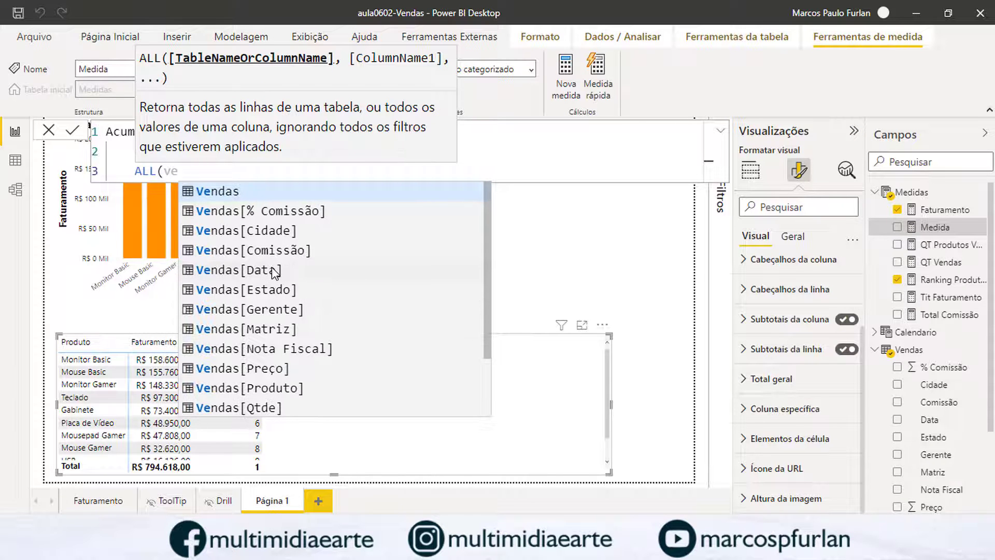
click(274, 387)
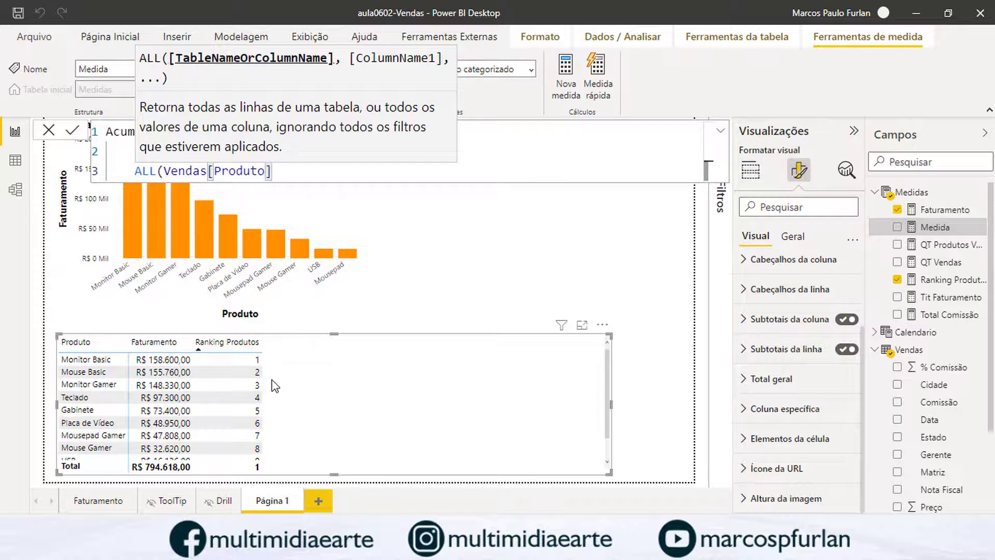
text())
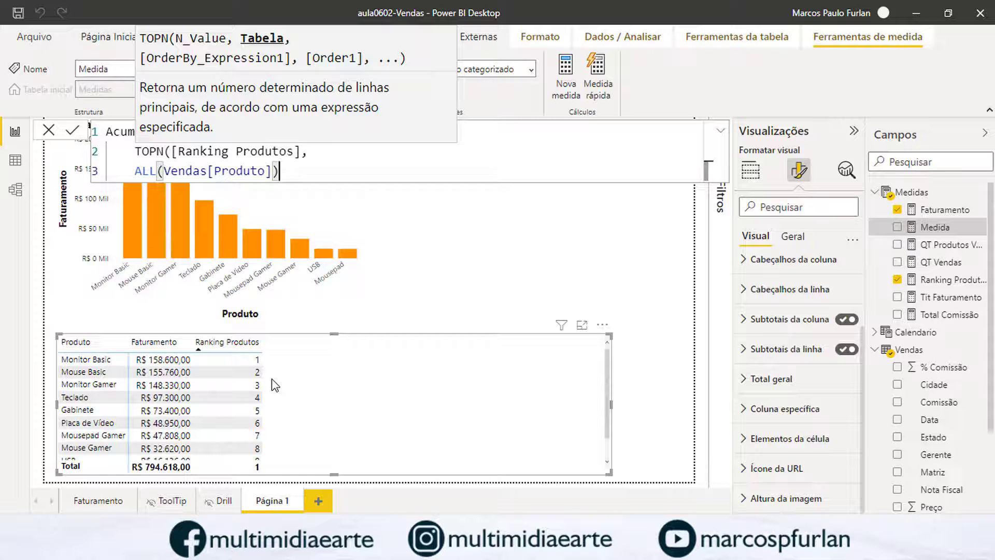
Finish the Acumulado Faturamento formula by ordering TOPN by [Faturamento] with DESC, and add the measure to the product matrix.
text(,fa)
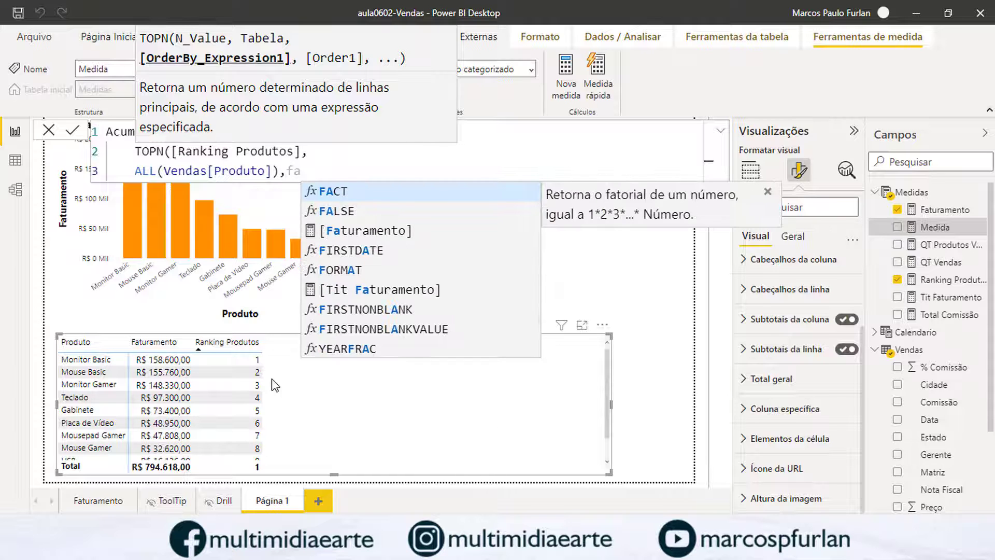
click(400, 231)
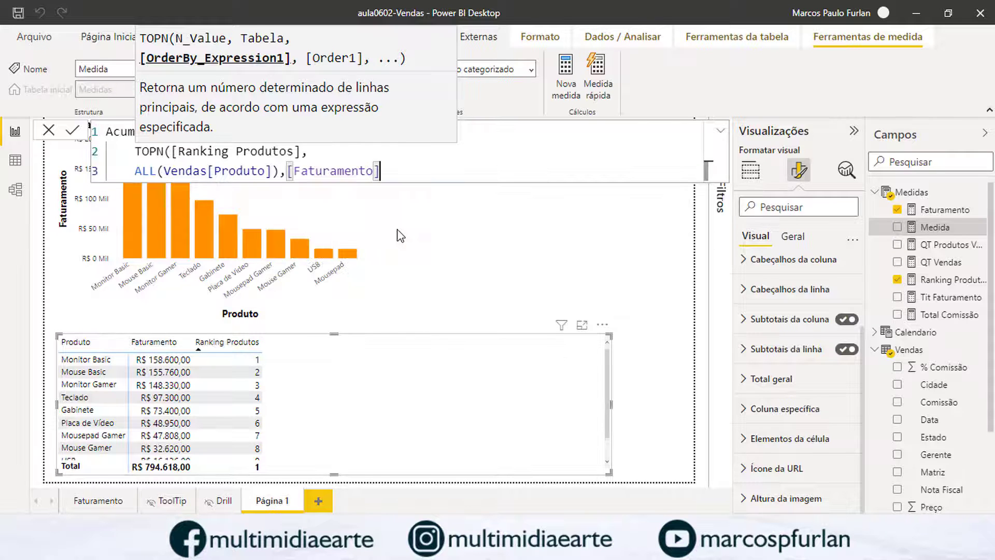
text(,DESC)
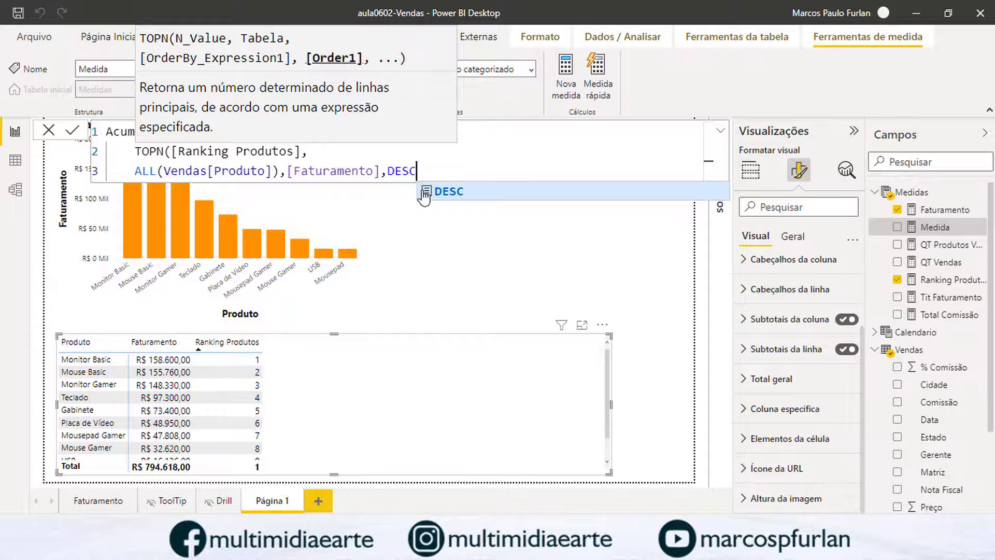
text())
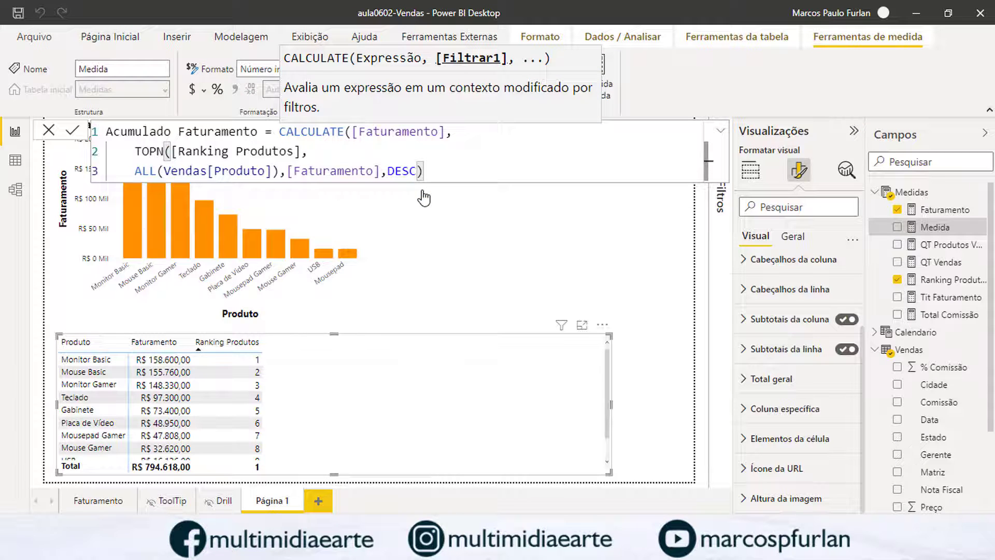
key(Return)
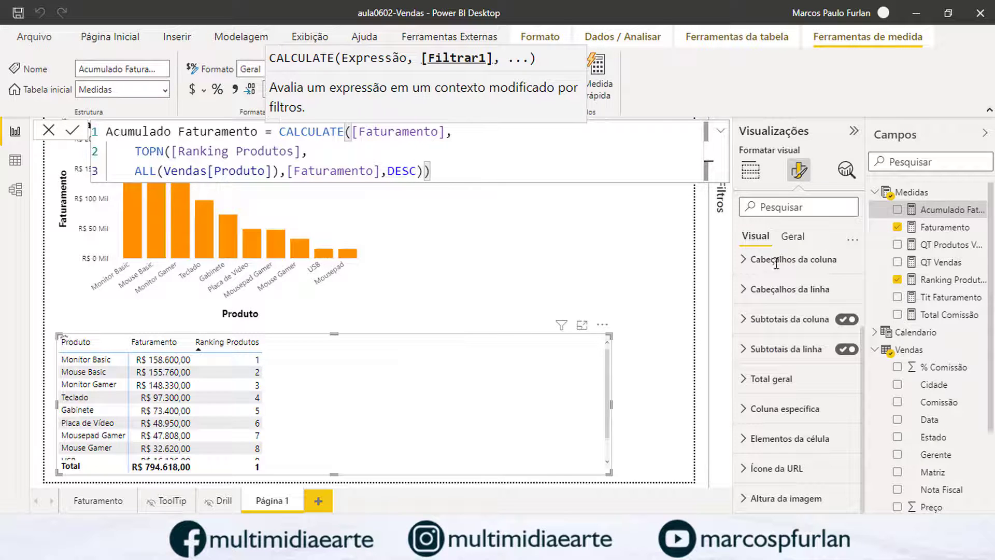
drag(941, 210, 377, 383)
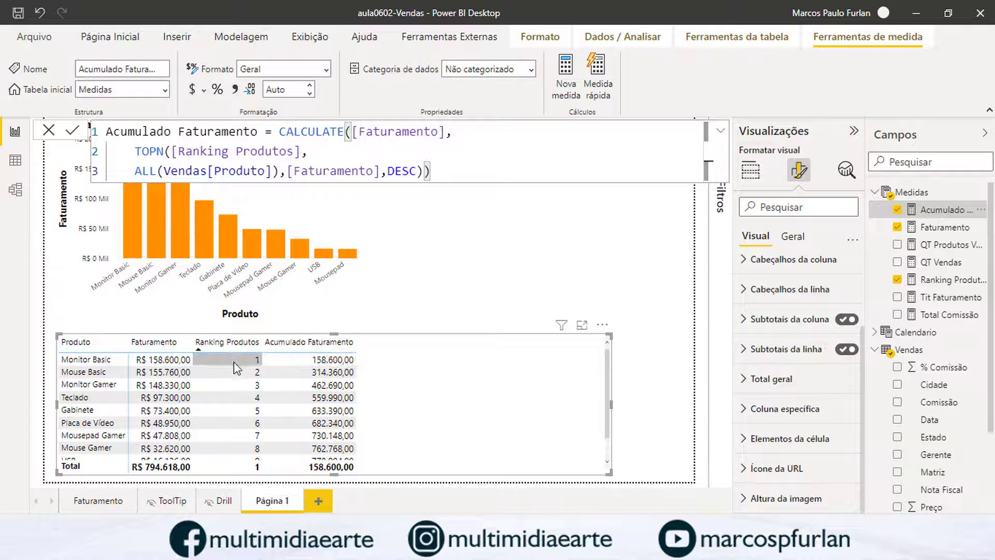
Reorder the product matrix values as Ranking Produtos, Faturamento and Acumulado Faturamento.
click(750, 170)
drag(781, 497, 782, 469)
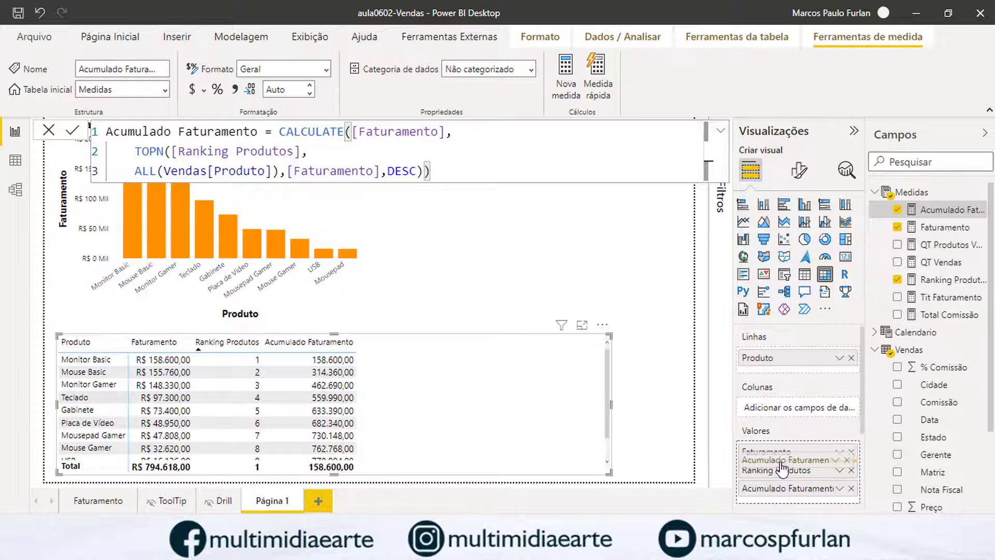
drag(782, 469, 781, 466)
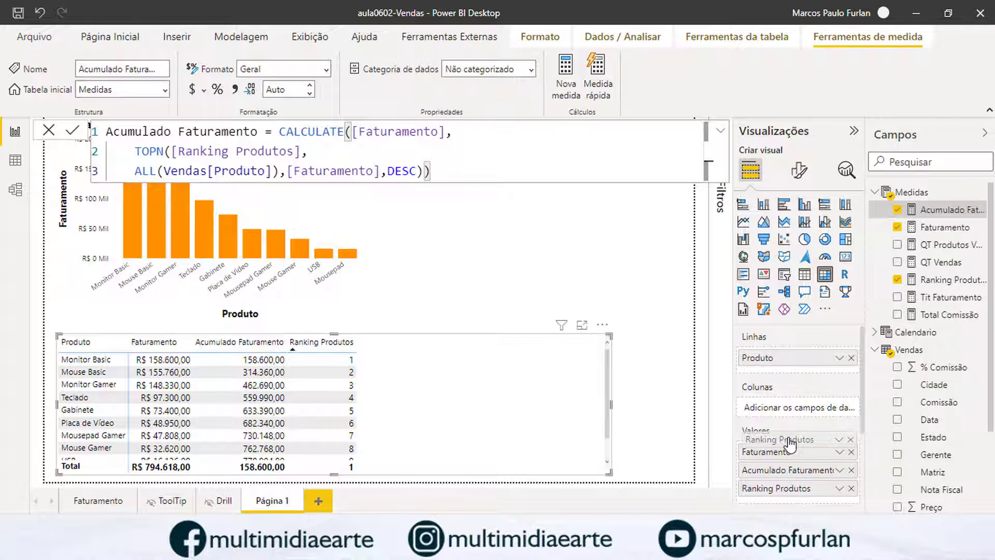
drag(785, 453, 783, 497)
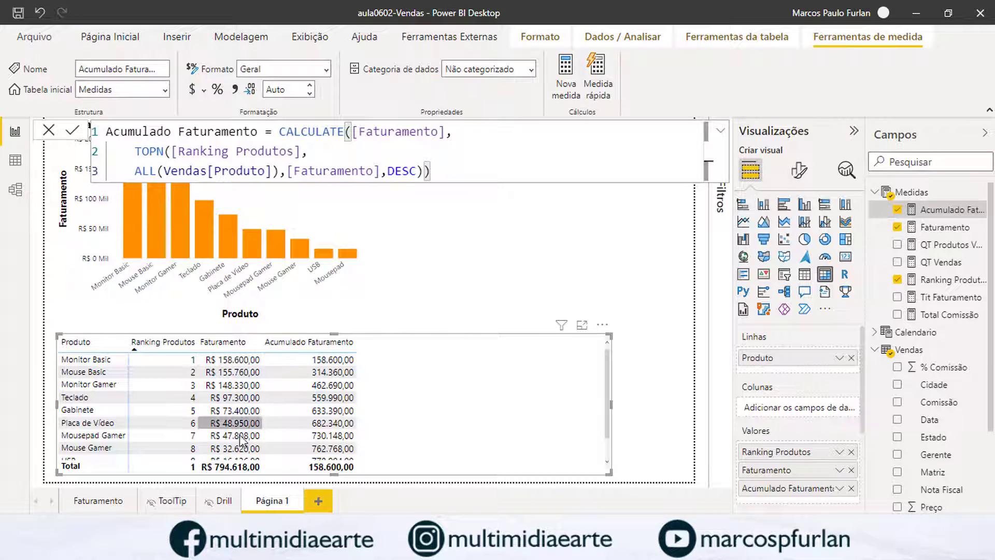
scroll(334, 456, down, 1)
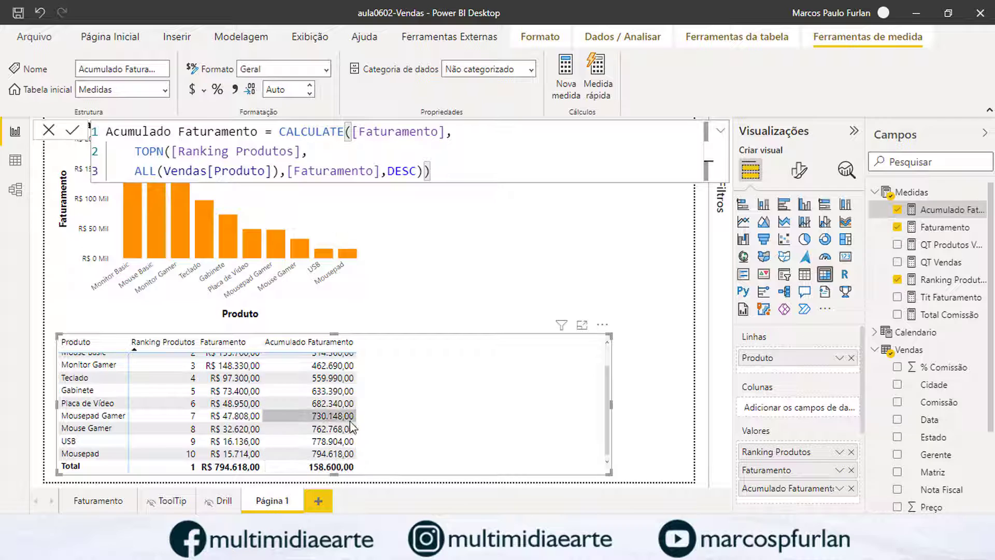
scroll(353, 426, up, 1)
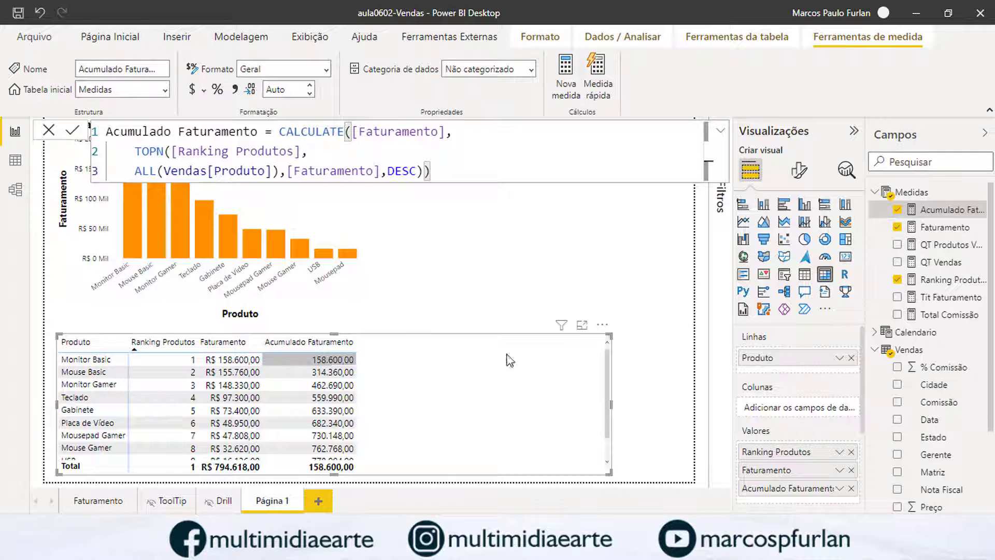
Turn off the row subtotals in the product matrix to remove its total row.
click(801, 174)
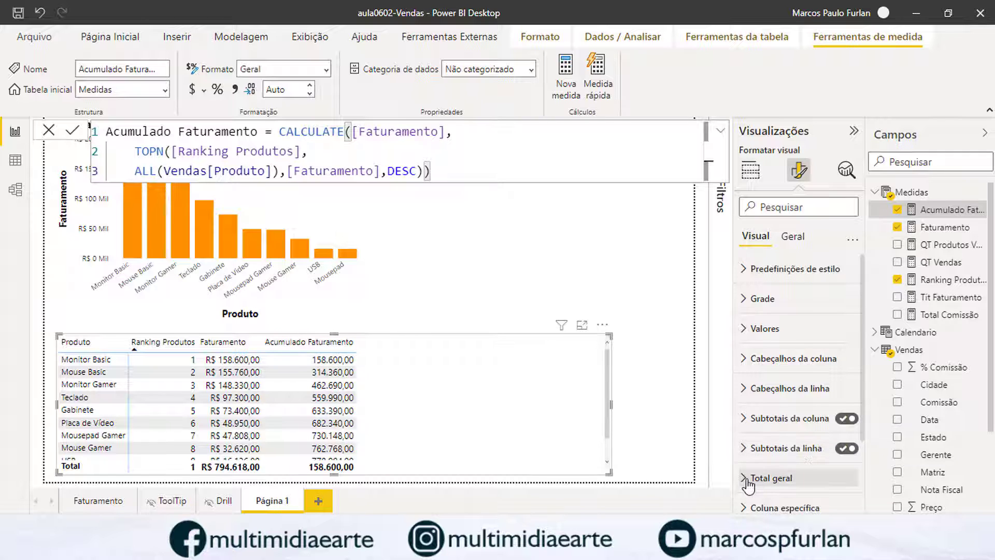
click(793, 474)
scroll(826, 481, down, 3)
scroll(830, 465, down, 3)
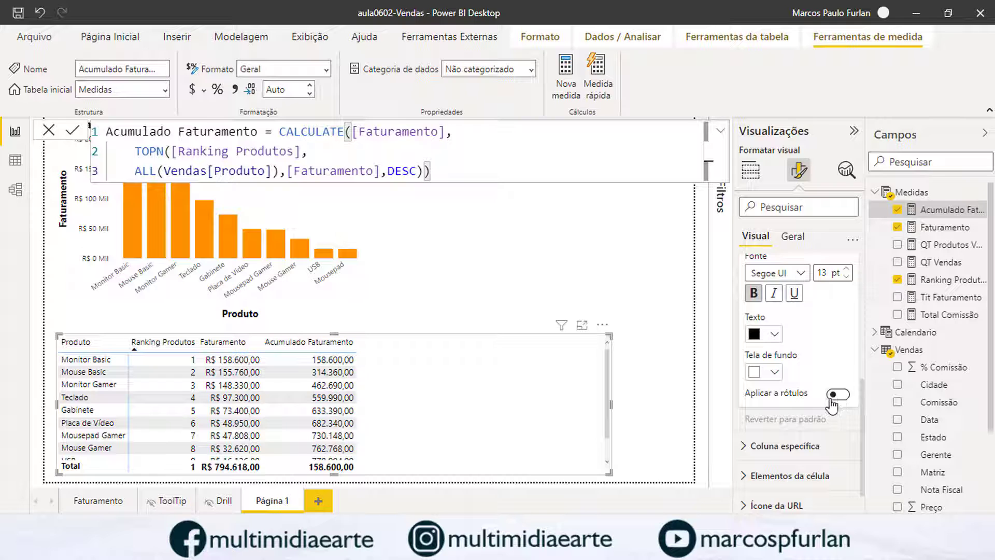
scroll(834, 399, up, 4)
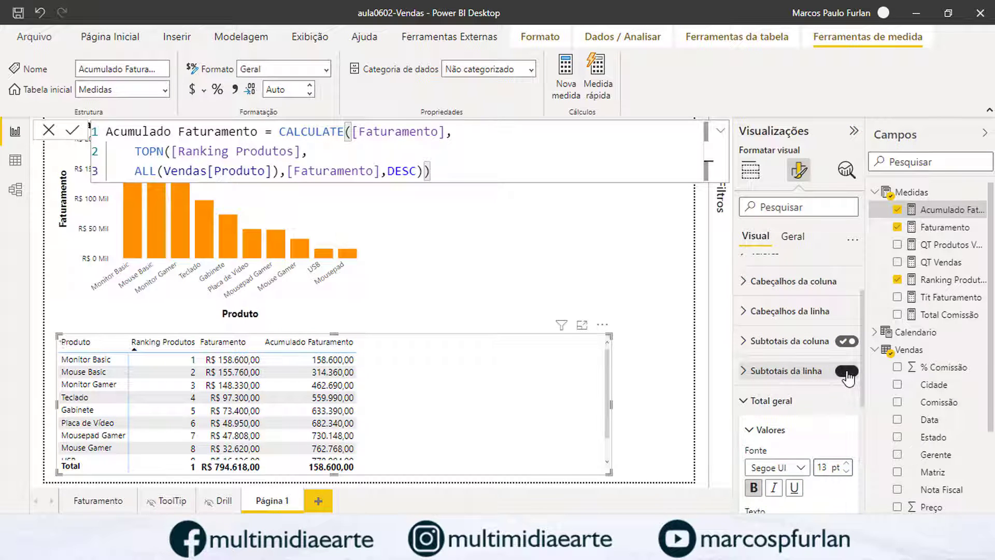
click(847, 371)
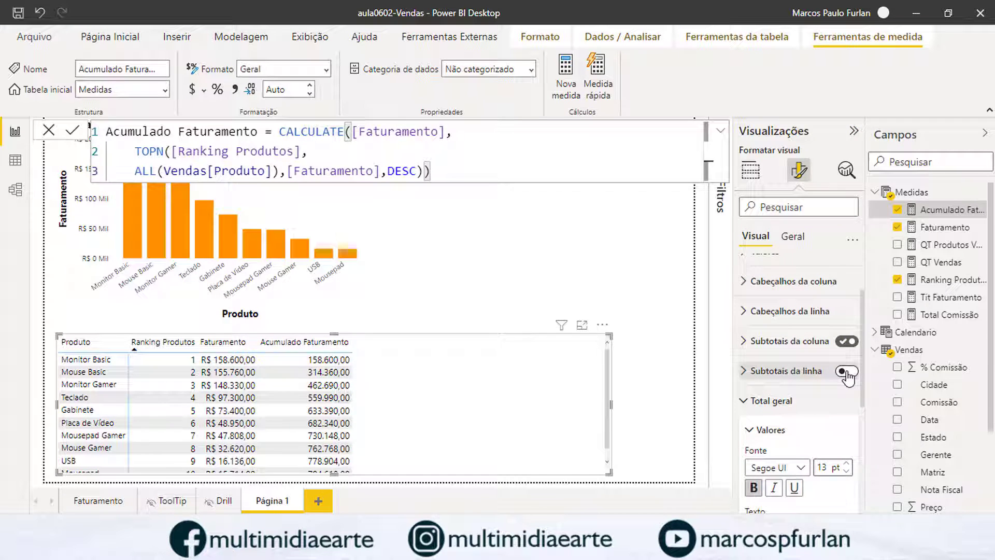
click(746, 402)
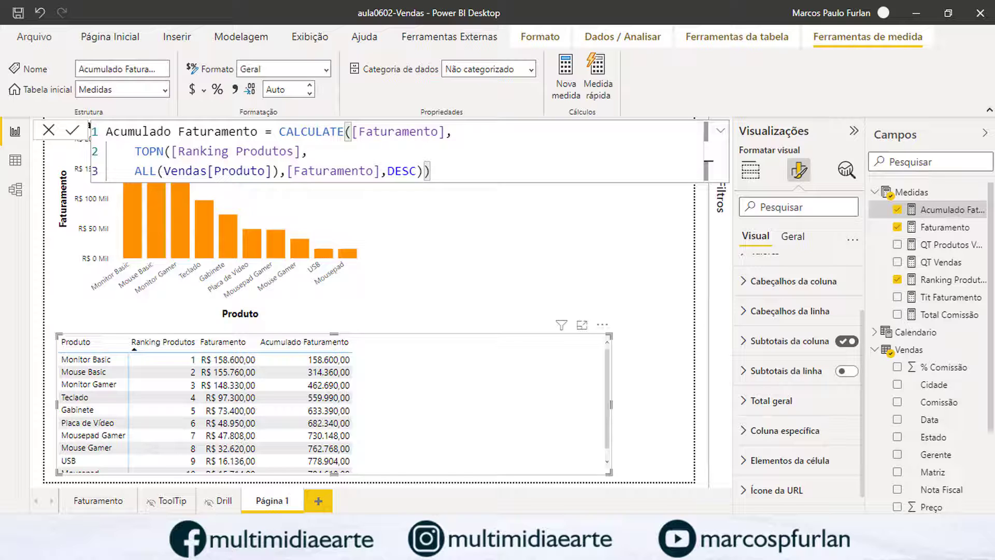
Create a measure named Percentual Faturamento in the Medidas table, starting its formula with Medidas[Acumulado Faturamento].
right_click(904, 192)
key(Escape)
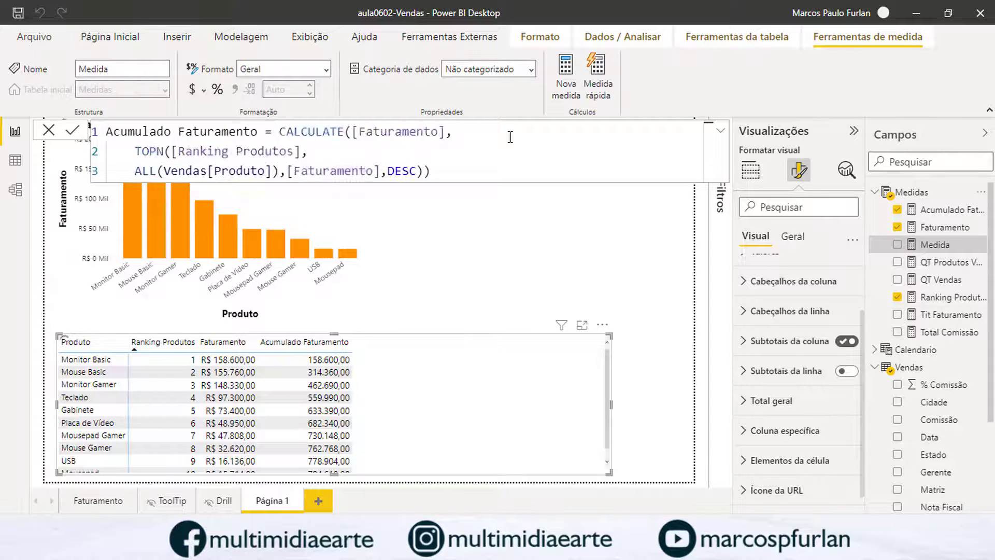
text(Perce)
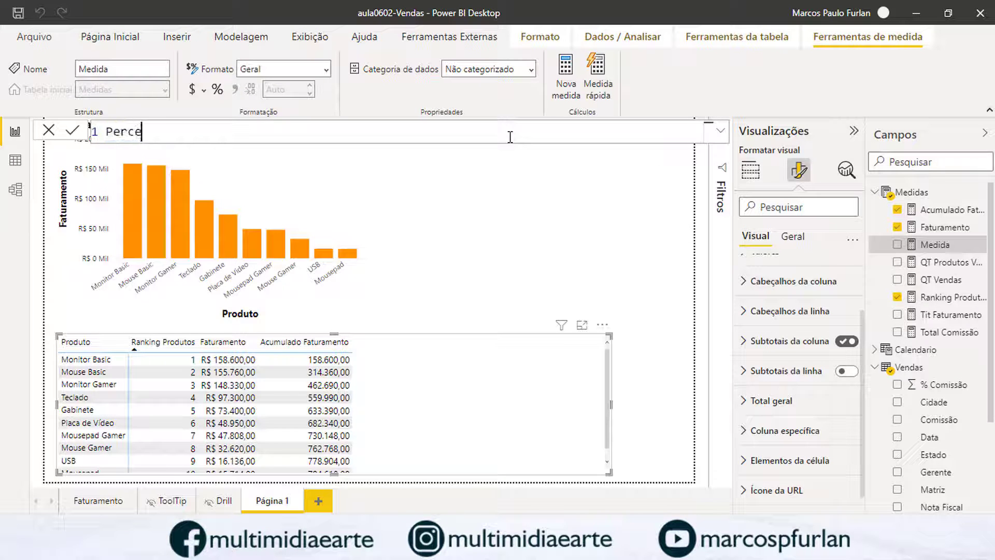
text(ntual Faturamento)
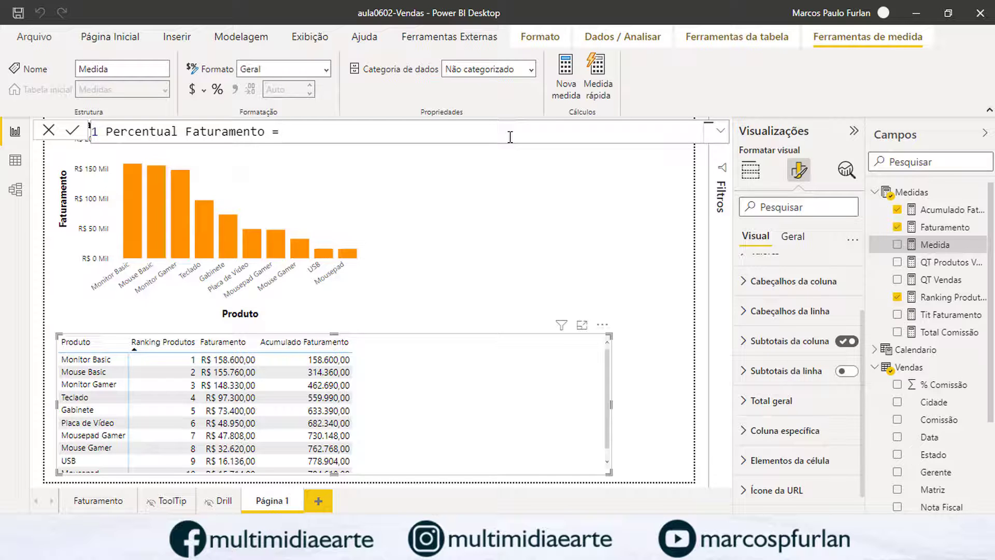
text(= acu)
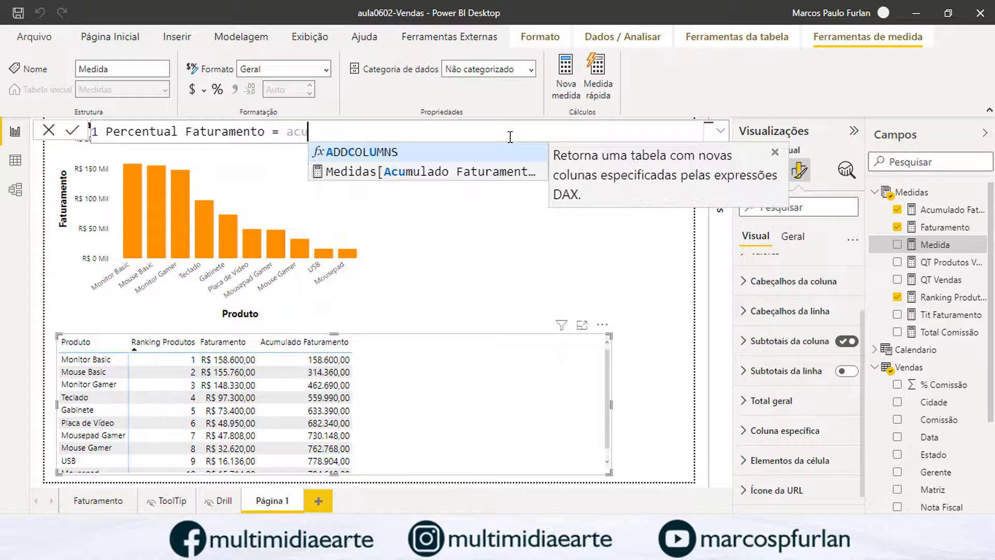
click(502, 172)
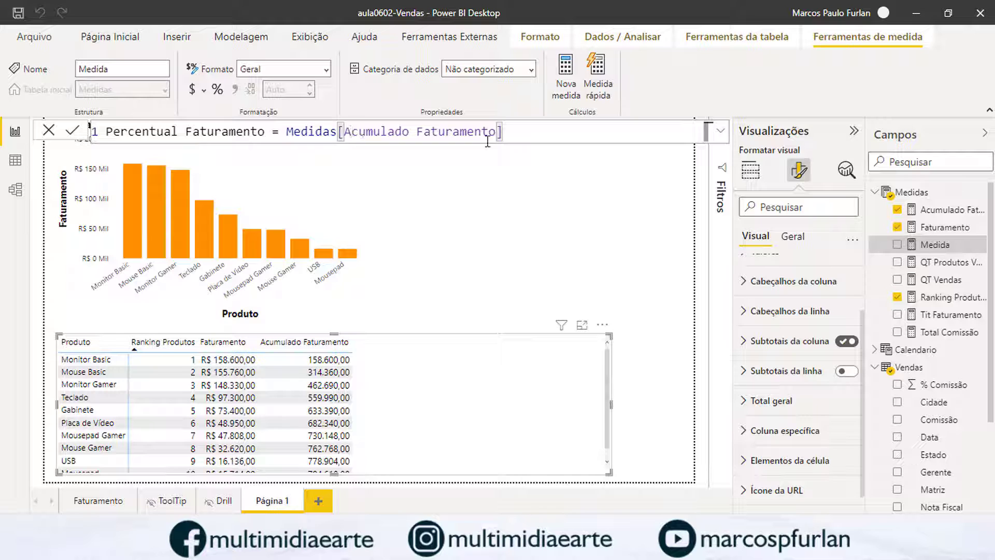
Divide the accumulated revenue by a CALCULATE function, with [Faturamento] as its expression on a second formula line.
text(/cal)
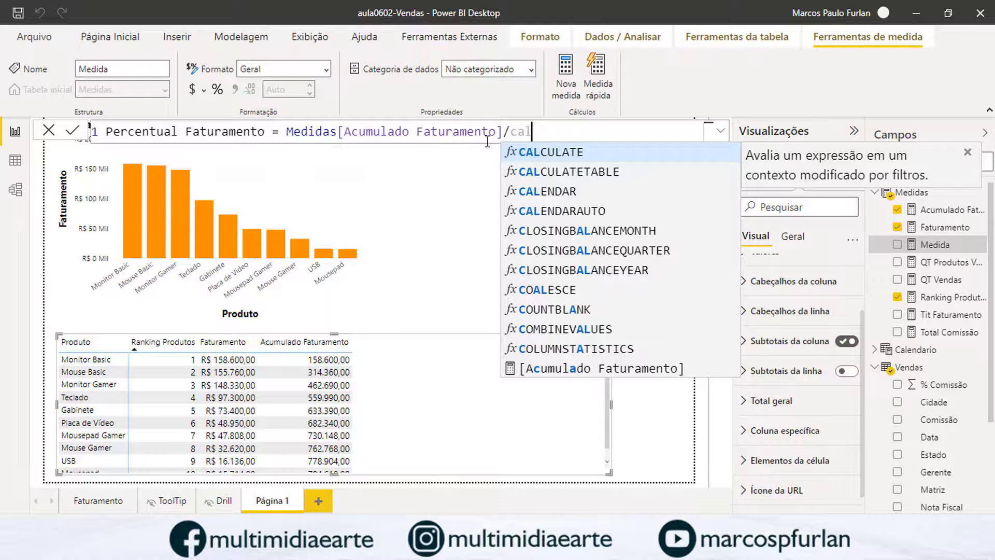
key(Tab)
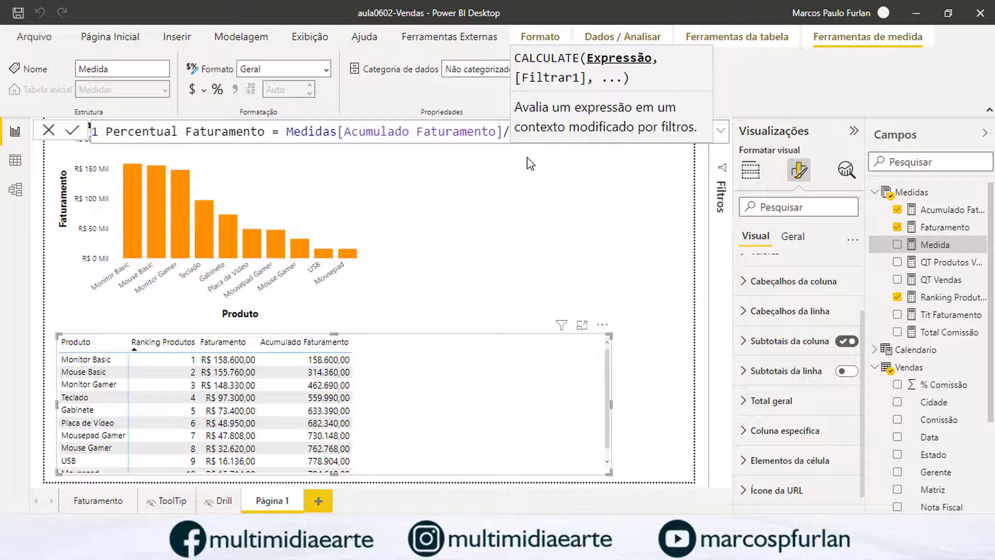
text())
key(BackSpace)
key(shift+Return)
text(fat)
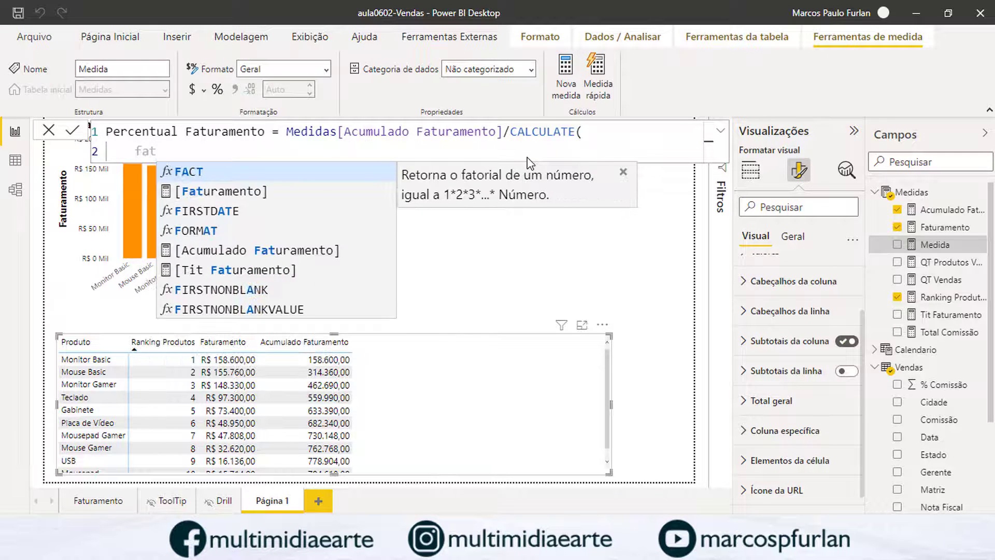
click(210, 191)
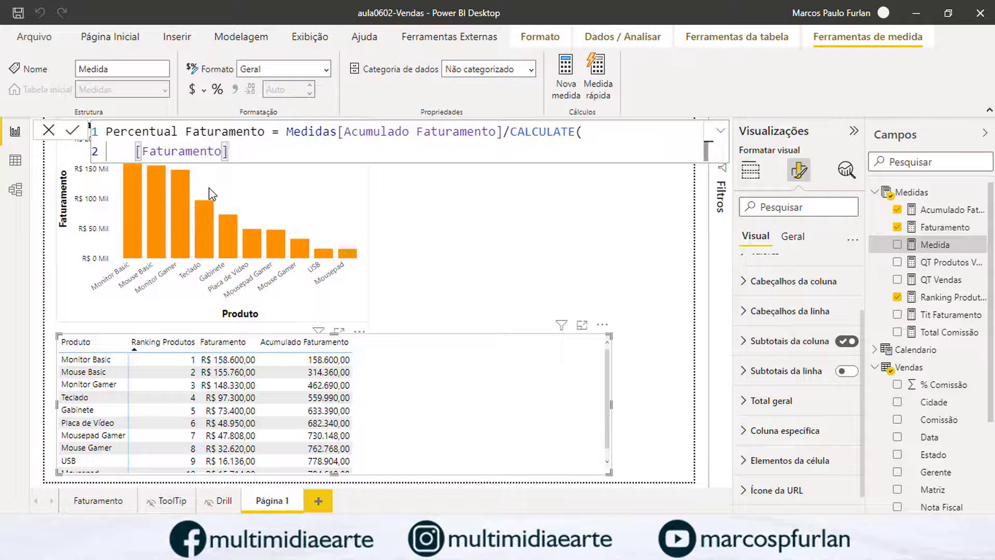
Add ALL(Vendas[Produto]) as the CALCULATE filter, close the formula and commit the Percentual Faturamento measure.
text(,ALL)
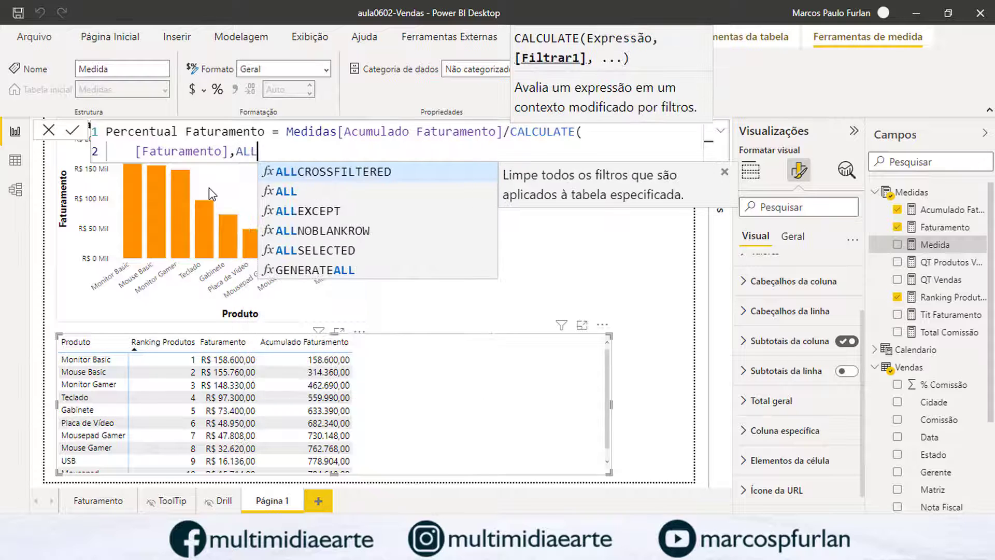
text((cen)
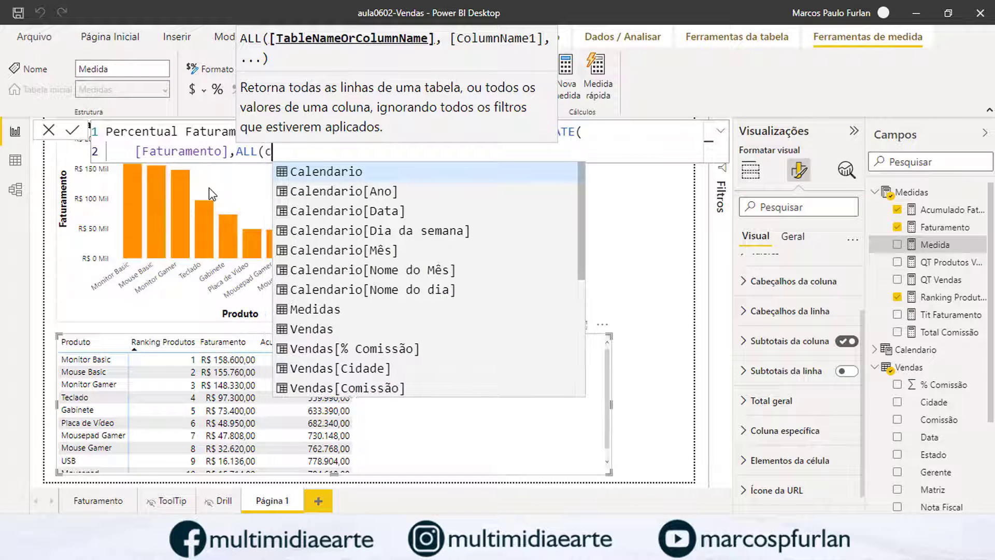
key(BackSpace)
key(BackSpace)
key(BackSpace)
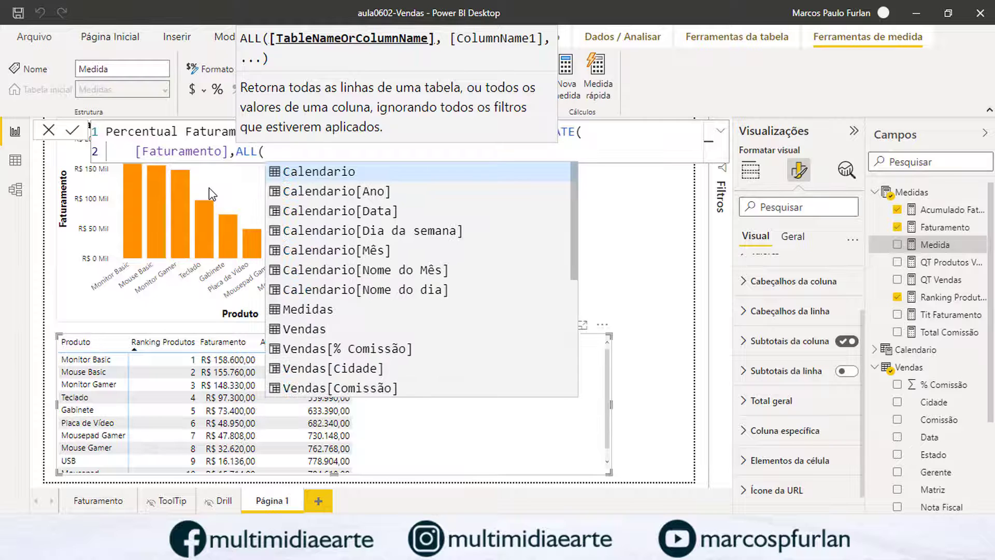
text(vendas)
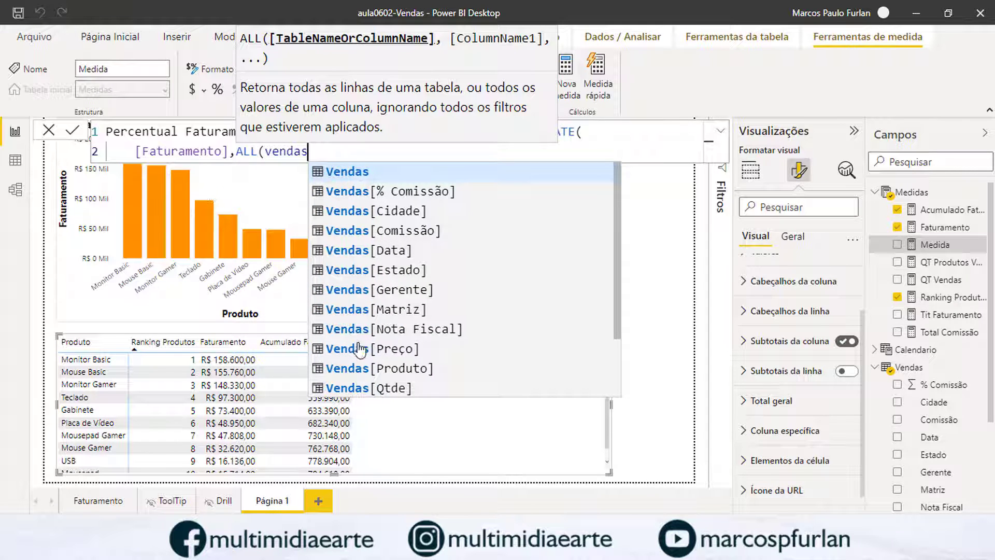
click(382, 368)
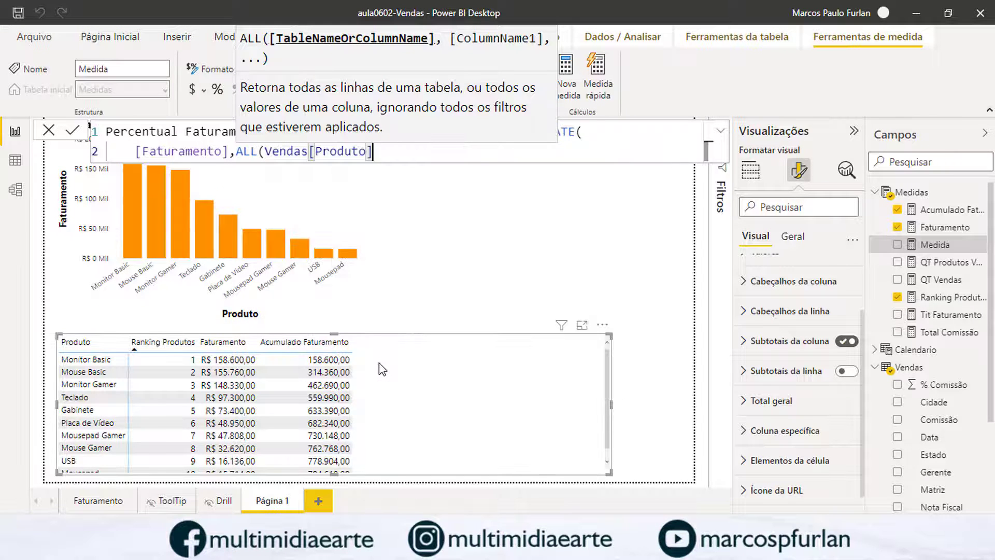
text()))
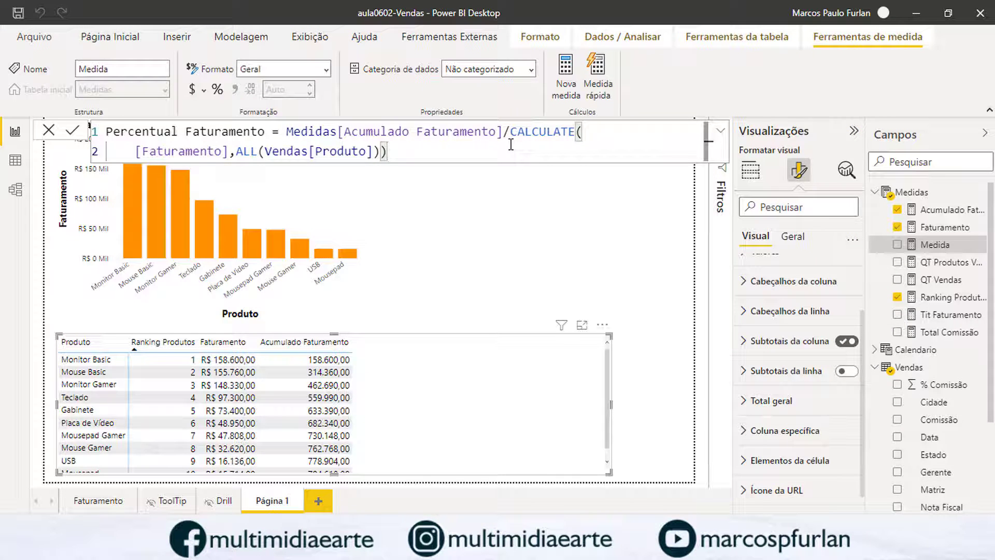
key(Return)
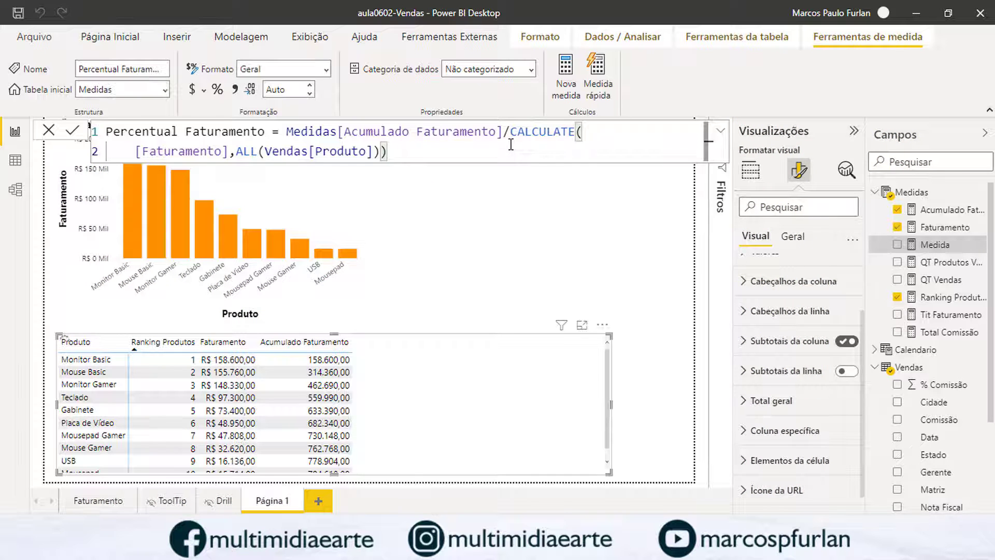
Add Percentual Faturamento to the product matrix and format the measure as a percentage.
drag(903, 254, 460, 402)
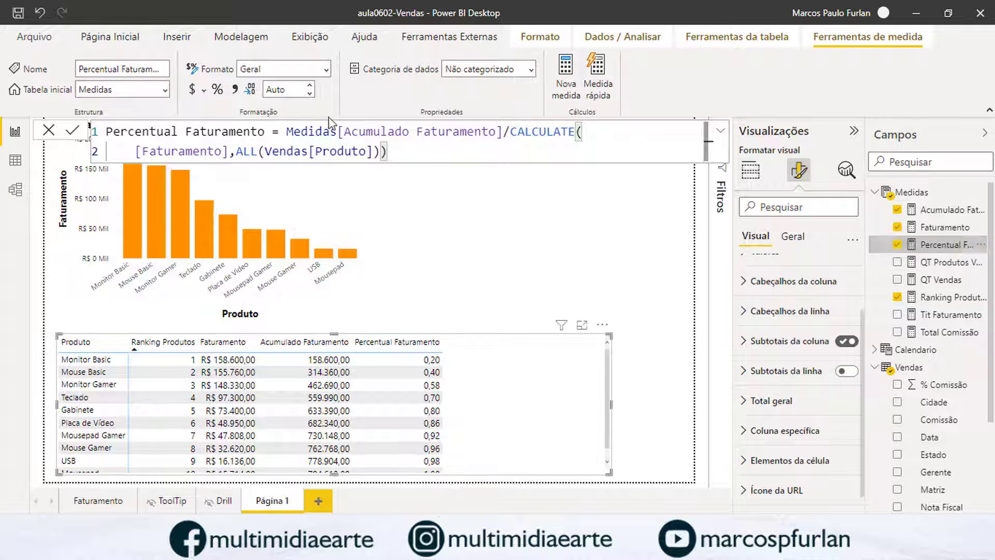
click(218, 90)
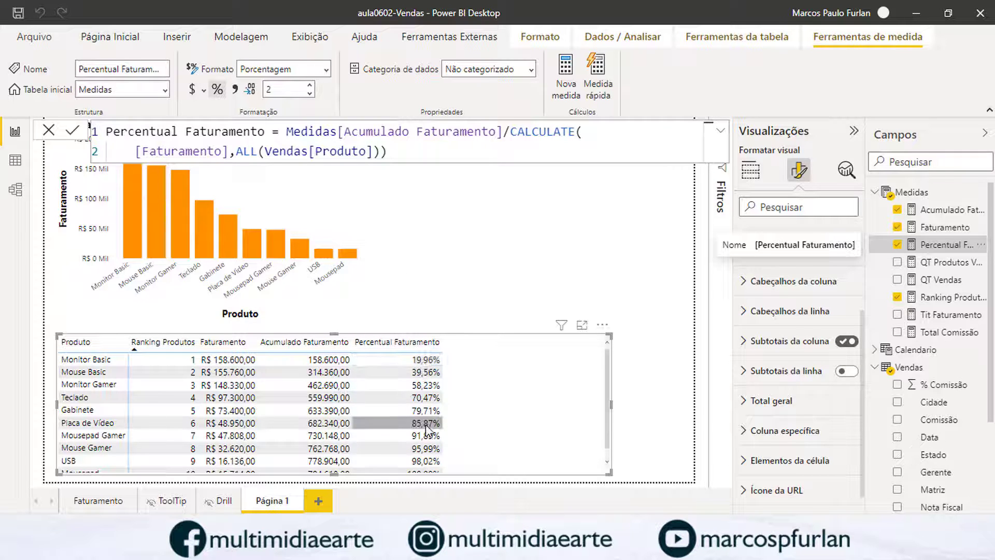
scroll(426, 423, down, 1)
scroll(426, 464, up, 1)
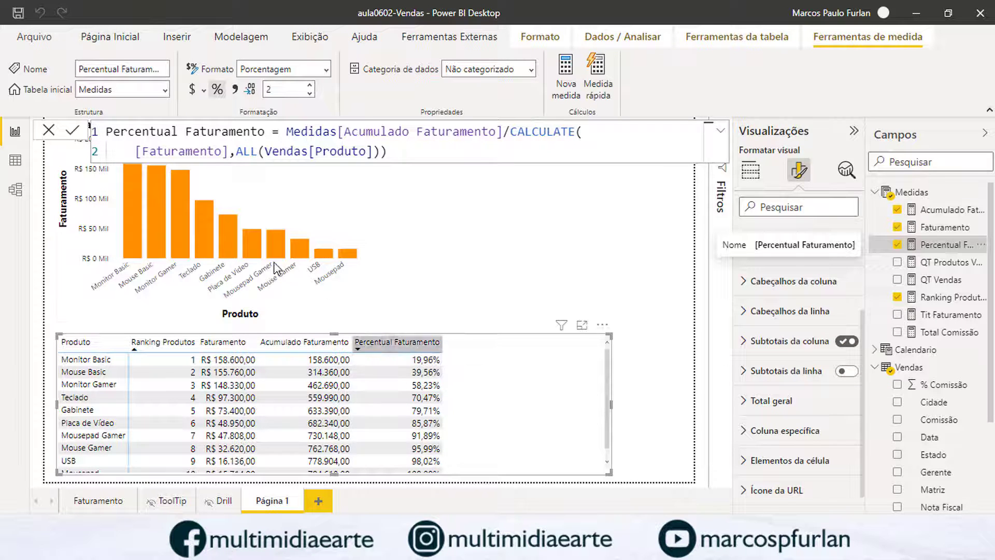
Add Percentual Faturamento to the line values of the revenue-by-product combo chart.
click(327, 201)
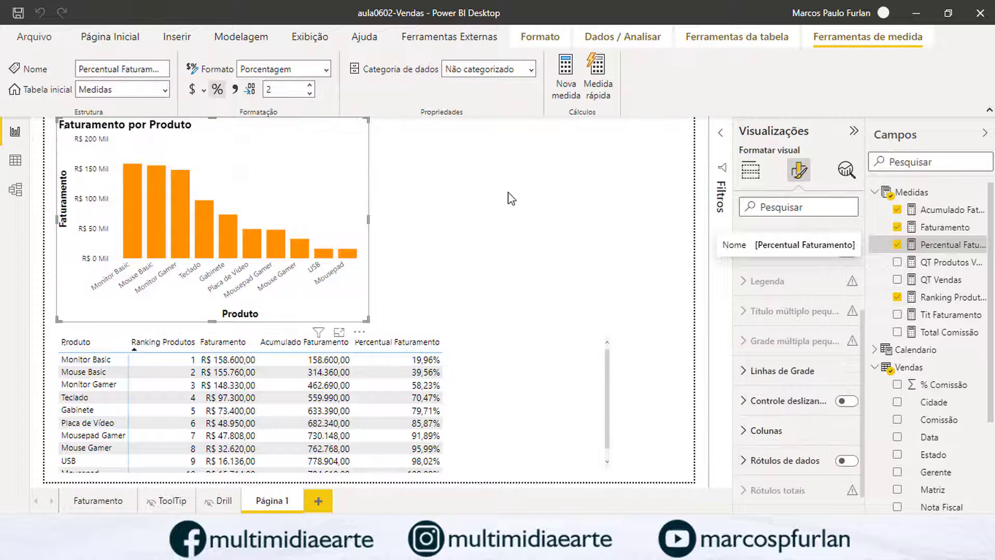
click(946, 247)
drag(944, 247, 806, 500)
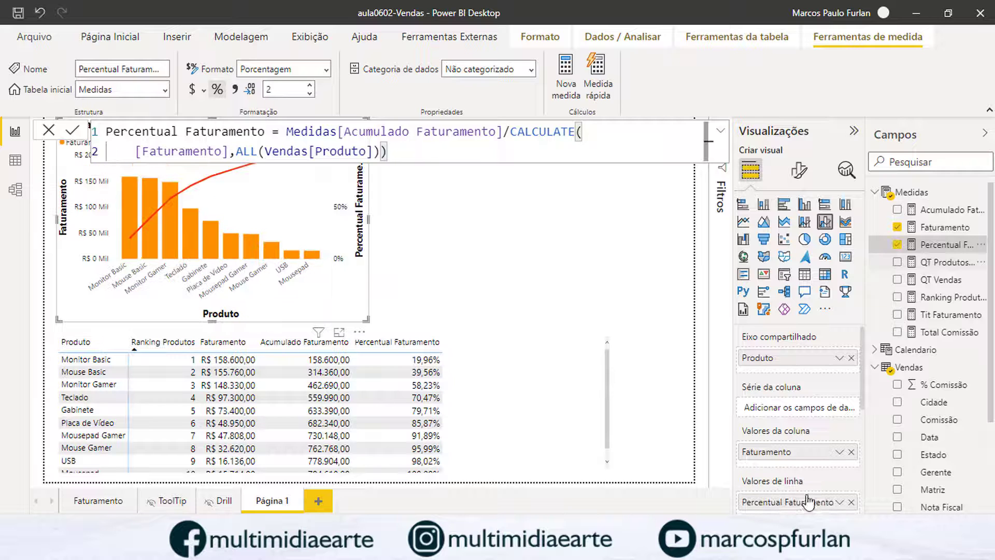
click(605, 225)
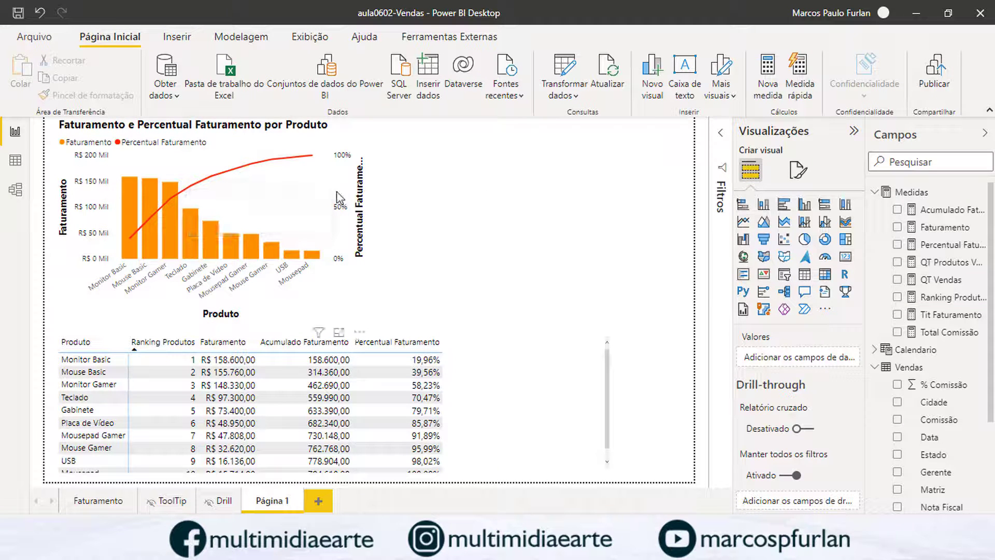
Turn on markers for the line in the revenue-by-product combo chart and inspect the first, second and last data points.
click(365, 196)
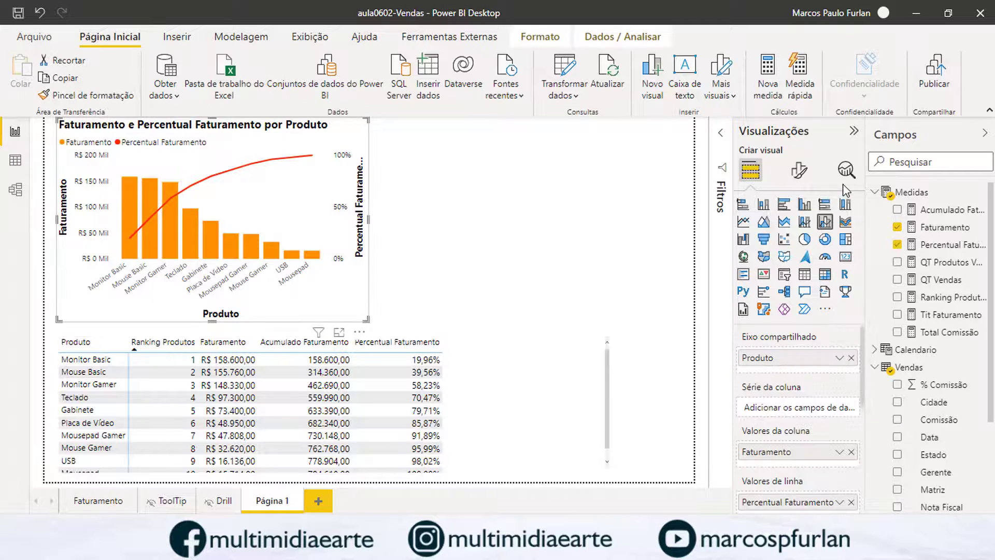
click(800, 171)
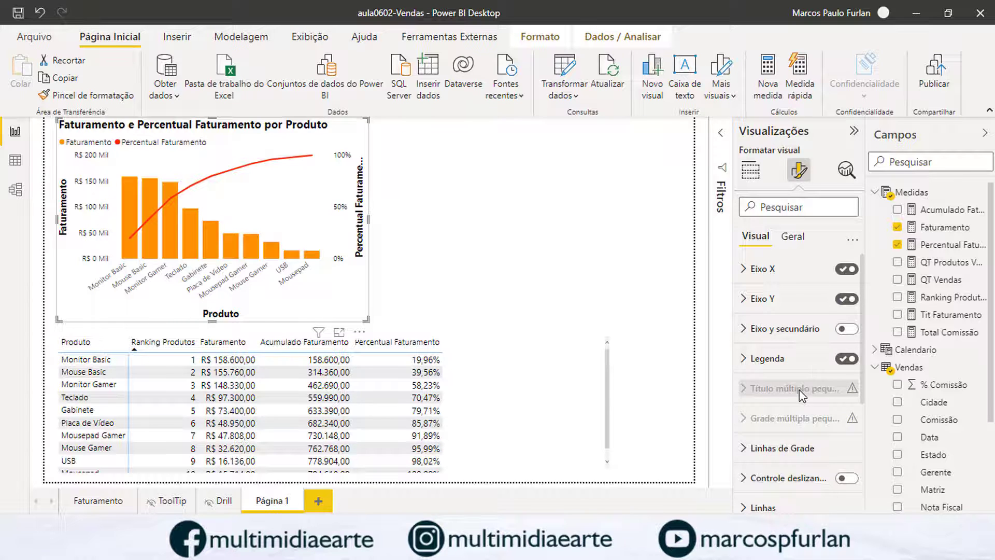
scroll(752, 463, down, 1)
click(744, 470)
click(743, 433)
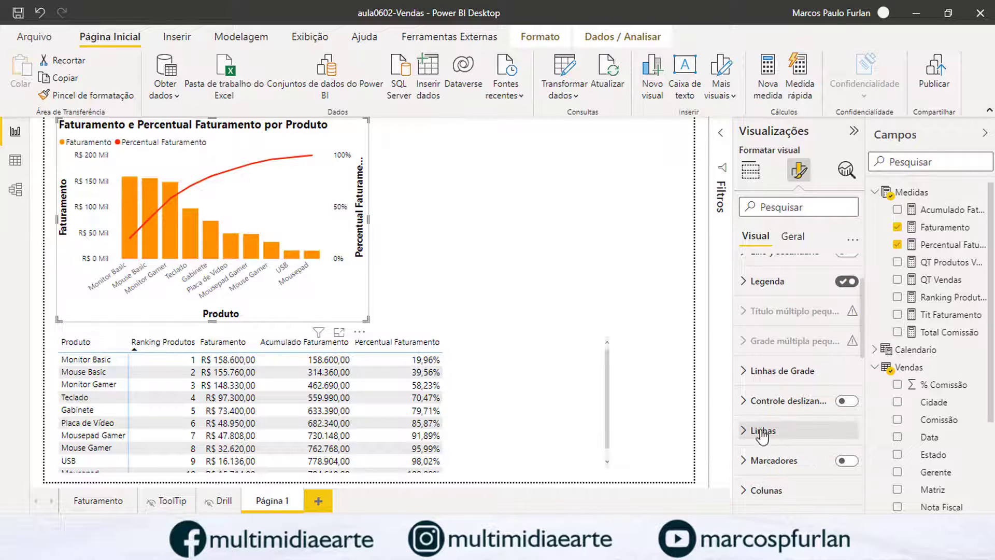
scroll(801, 422, down, 1)
click(852, 423)
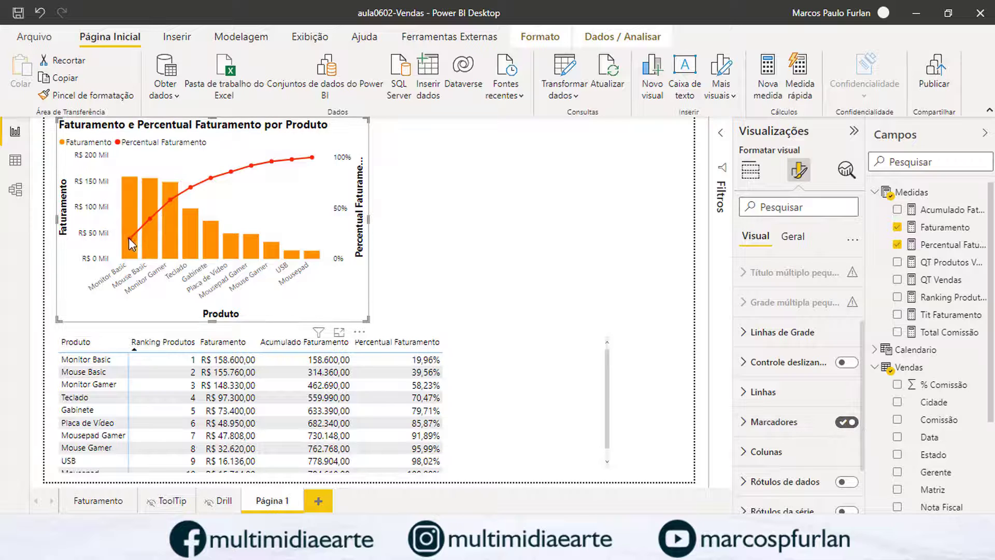
mouse_move(131, 241)
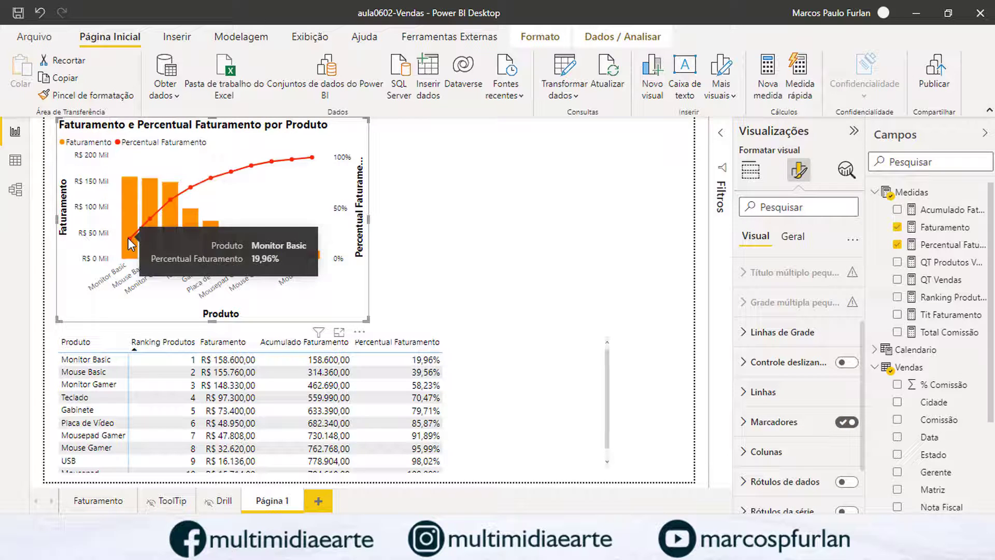
mouse_move(151, 218)
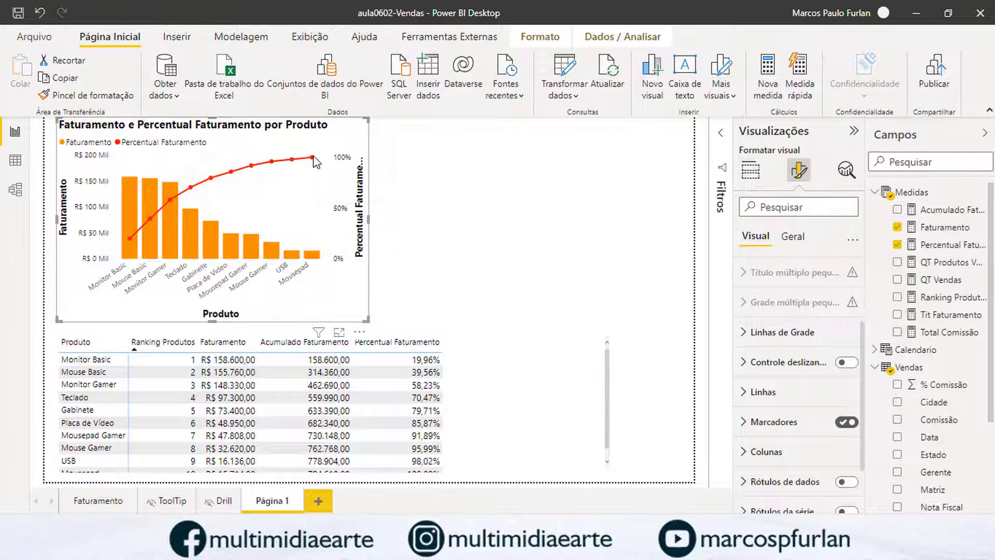
mouse_move(313, 158)
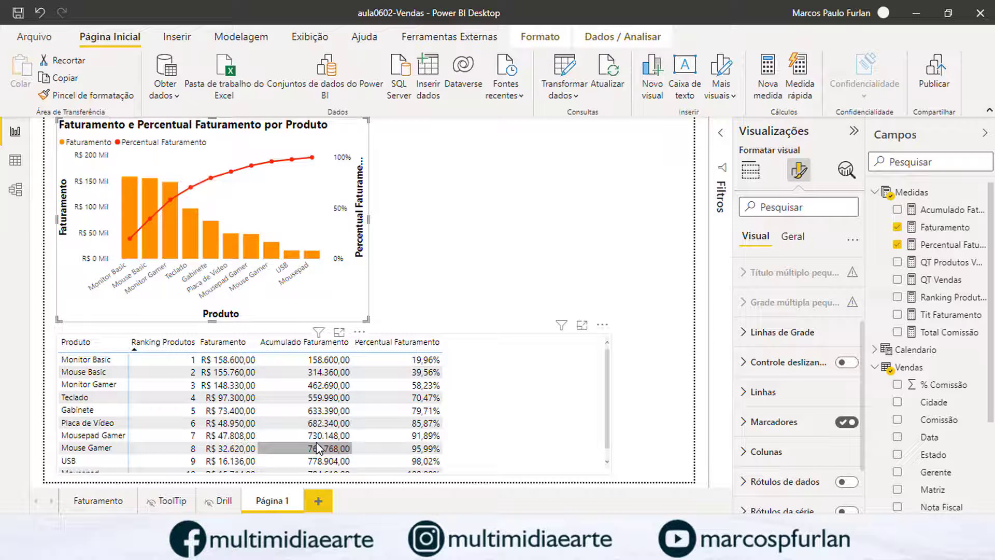
Sort the product matrix by Percentual Faturamento, and return it to ascending Ranking Produtos order.
click(419, 345)
click(418, 345)
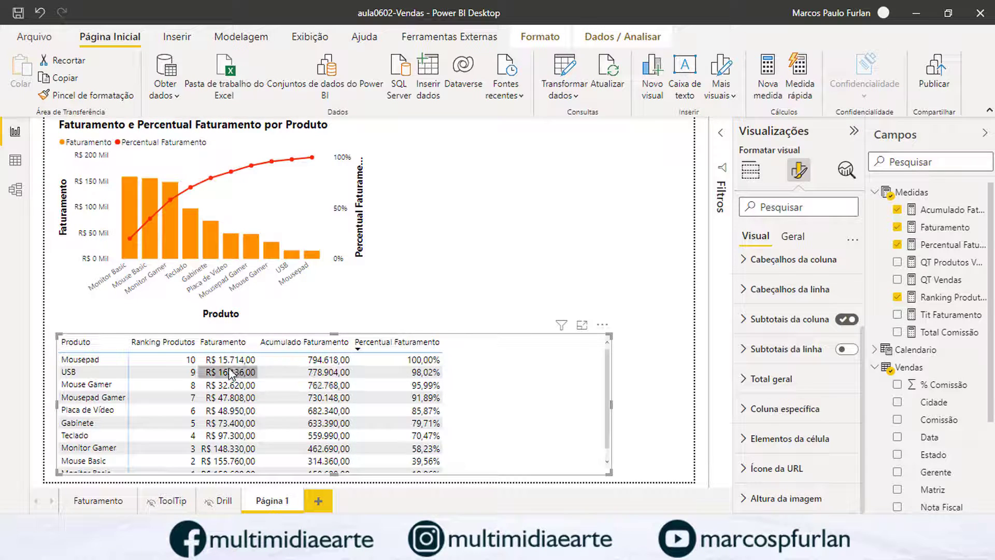
scroll(332, 409, down, 1)
scroll(249, 373, up, 1)
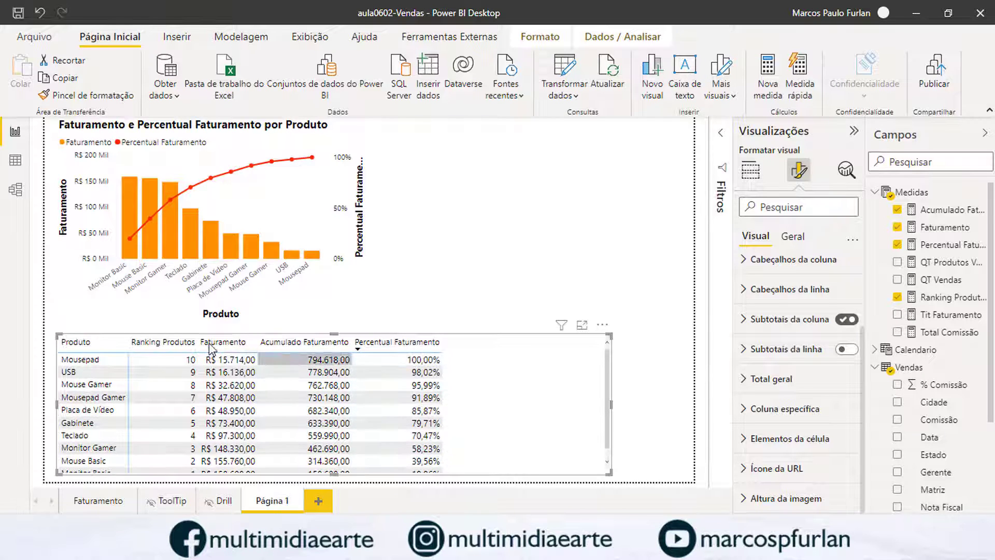
click(176, 346)
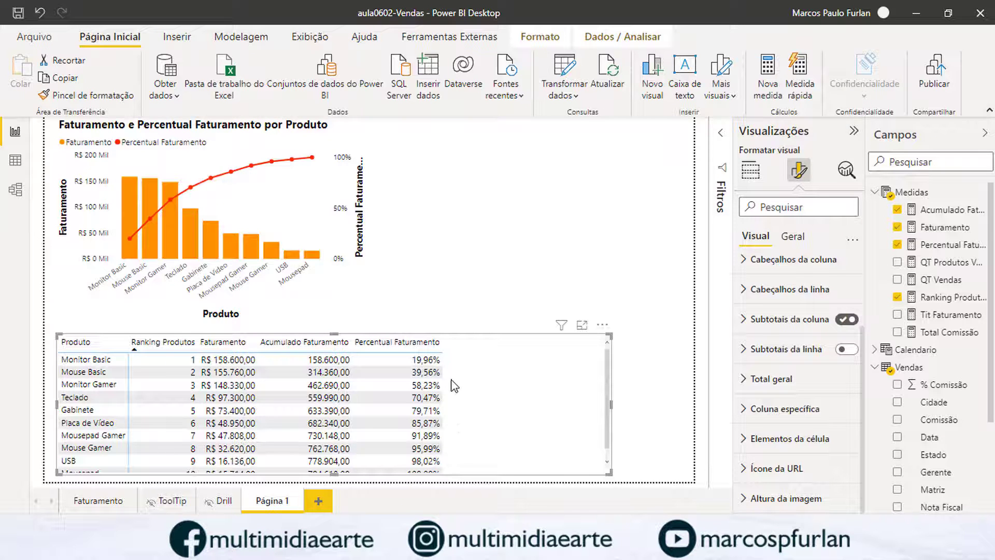
scroll(454, 386, down, 1)
scroll(454, 386, up, 1)
scroll(444, 412, down, 1)
scroll(444, 409, up, 1)
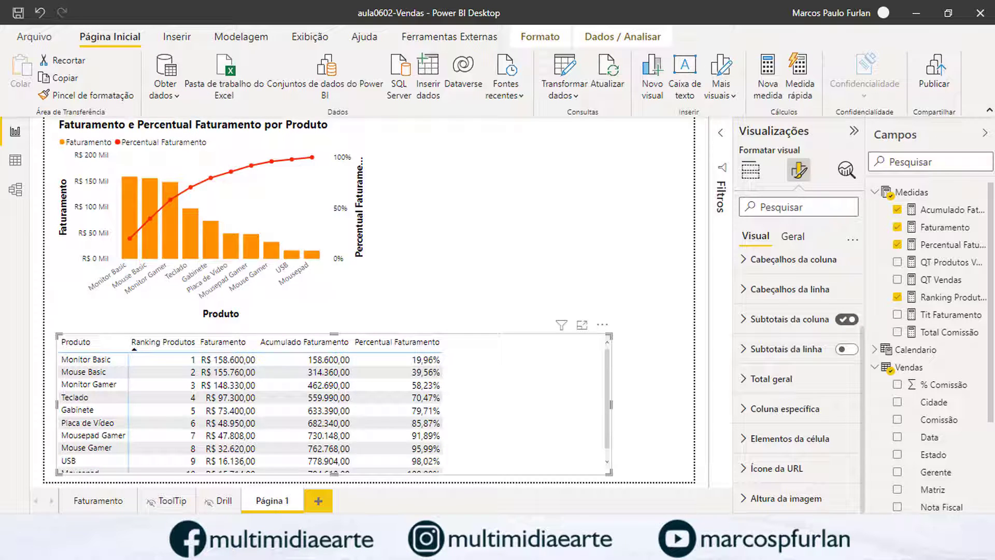
Create a new measure named Classe in the Medidas table and start its formula with an IF function.
right_click(908, 193)
click(852, 202)
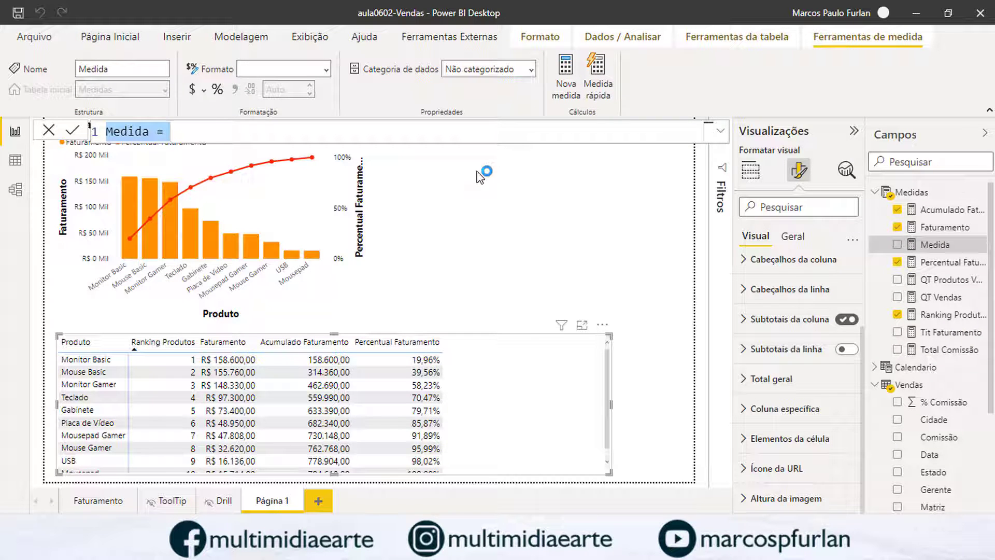
text(Classe )
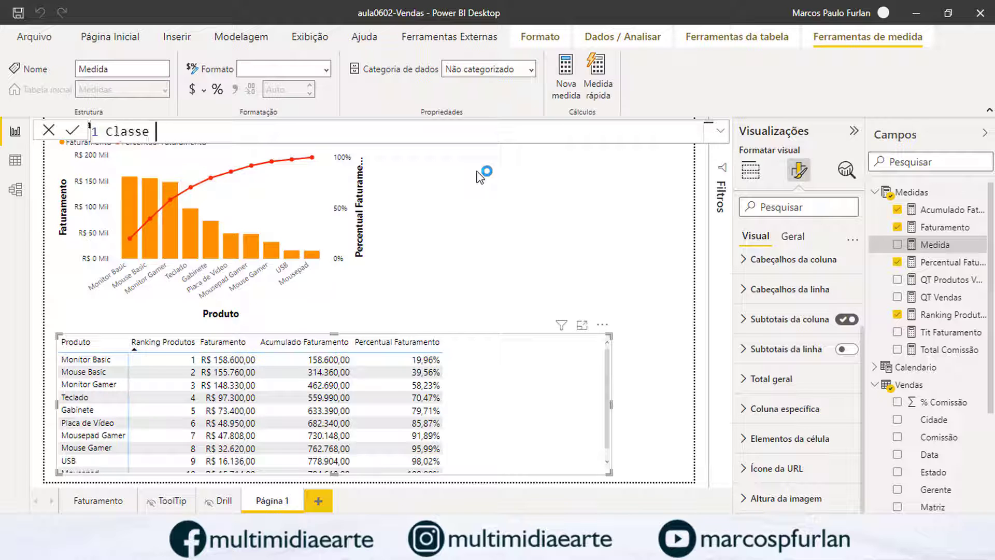
text(= IF)
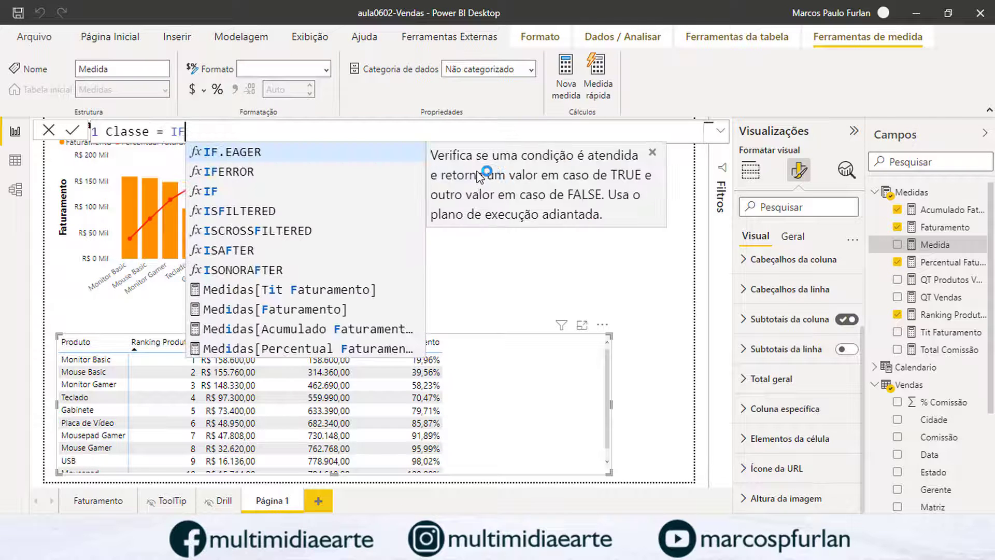
text(()
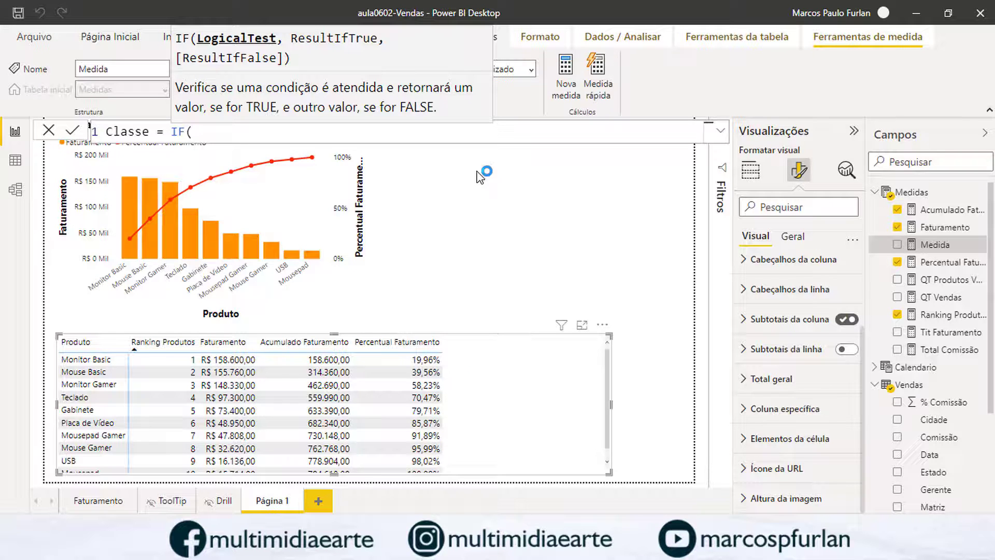
Set the IF logical test of the Classe measure to Medidas[Acumulado Faturamento]>0.
text(ac)
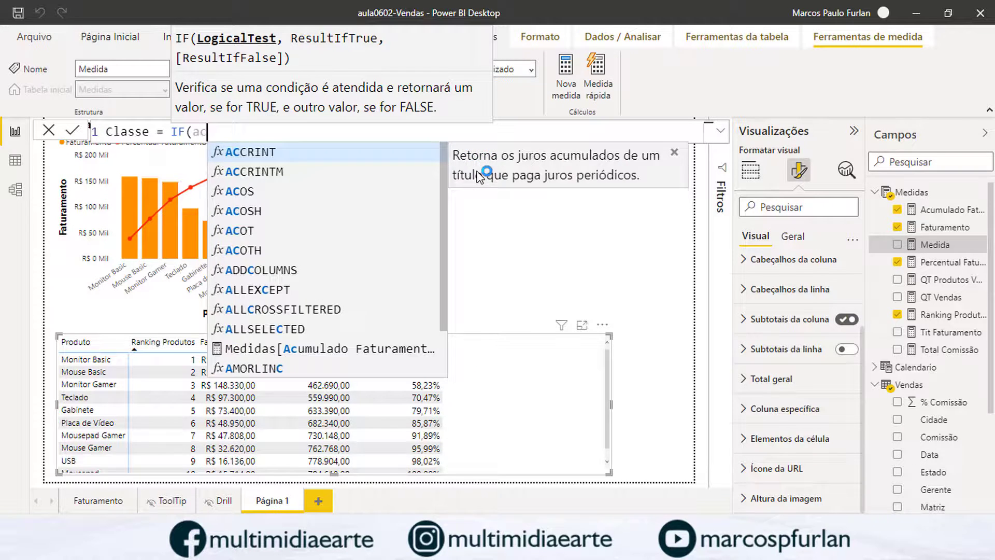
double_click(421, 354)
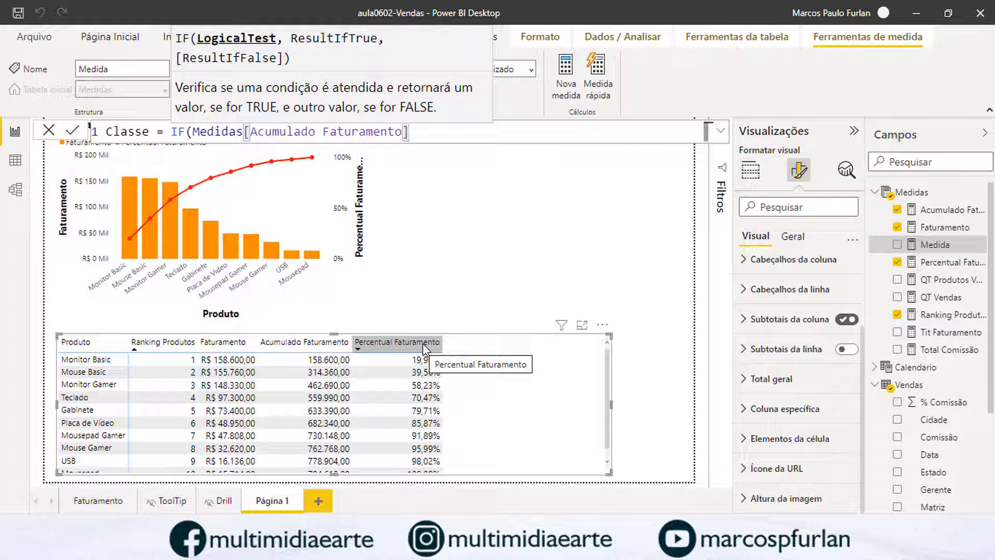
text(>0)
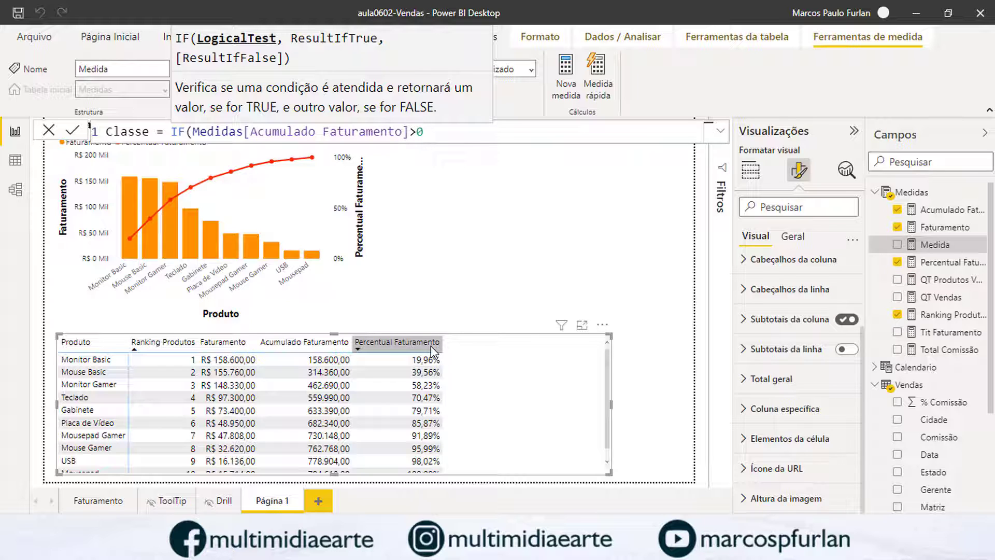
text(,)
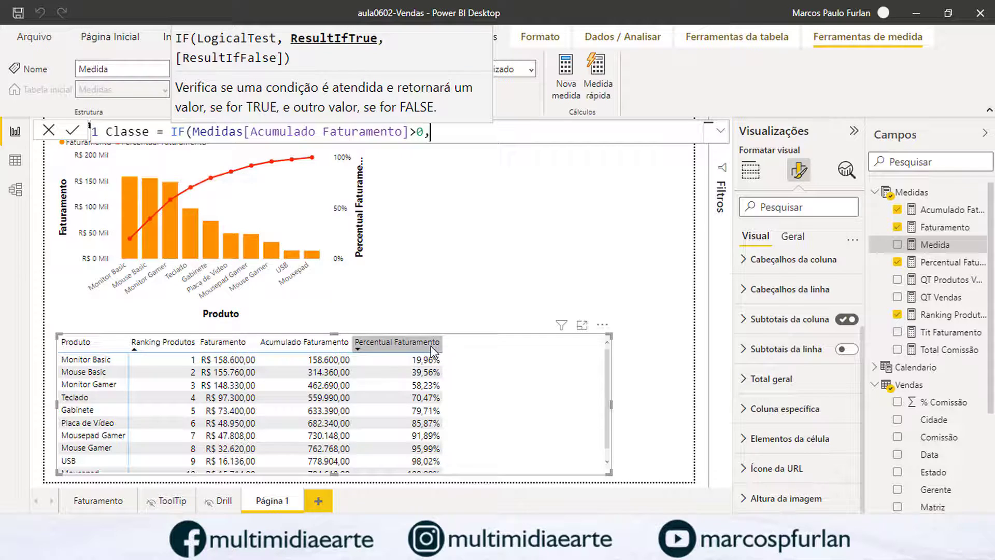
Nest a SWITCH function on the second formula line as the IF true result, with True() as its expression on the third line.
key(shift+Return)
key(Tab)
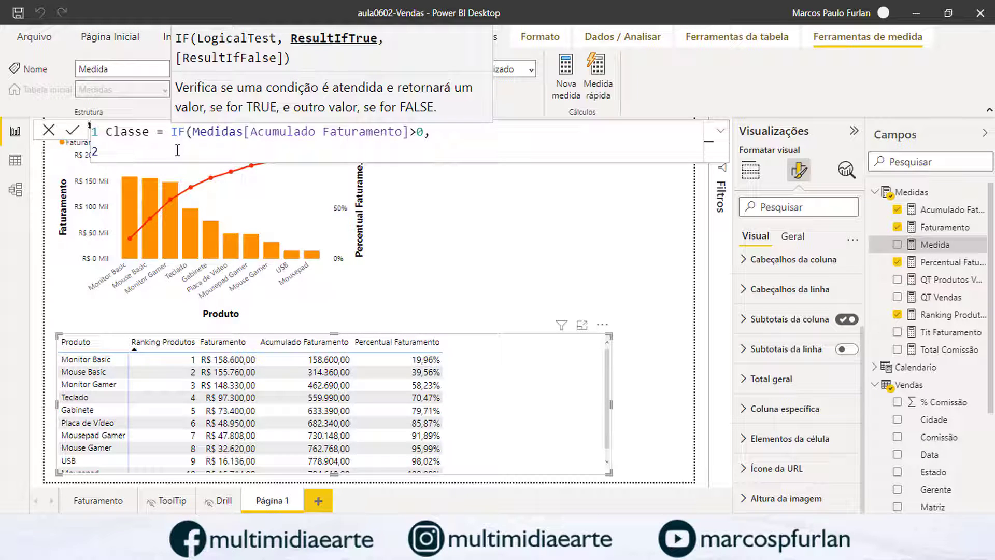
text(S)
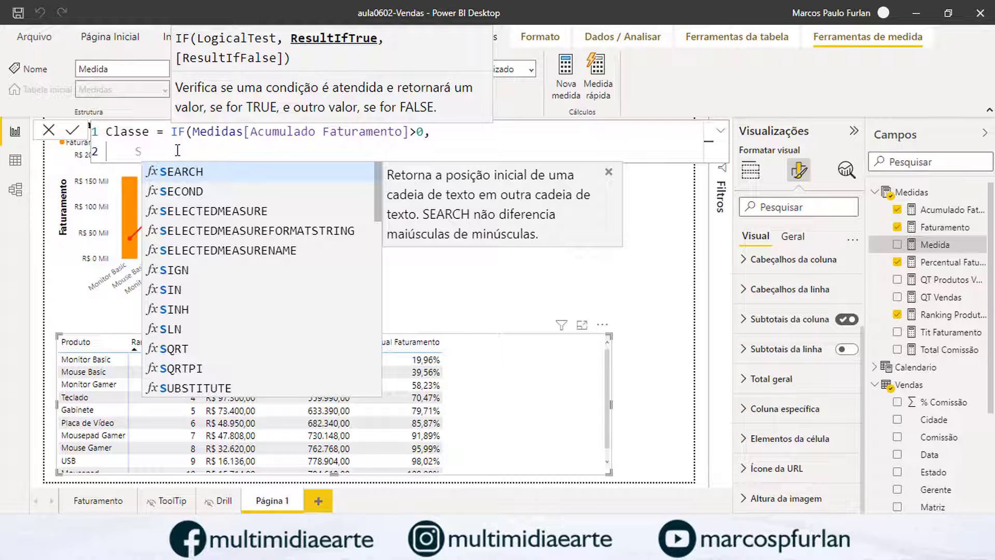
text(W)
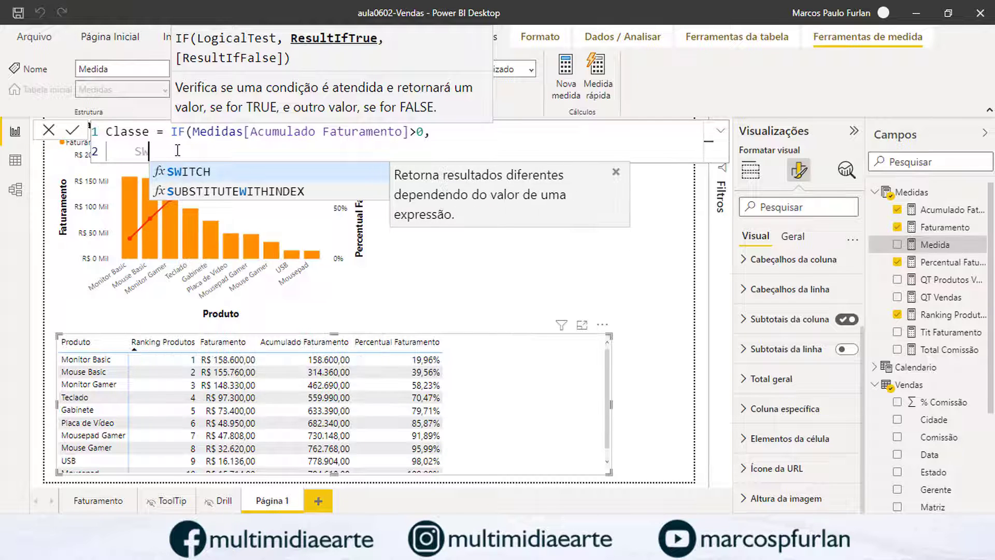
click(186, 172)
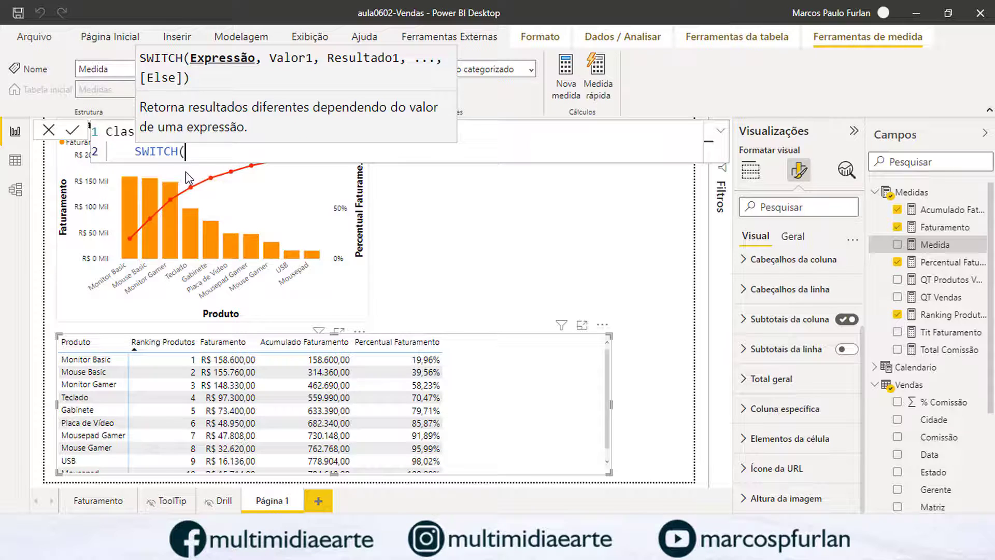
key(shift+Return)
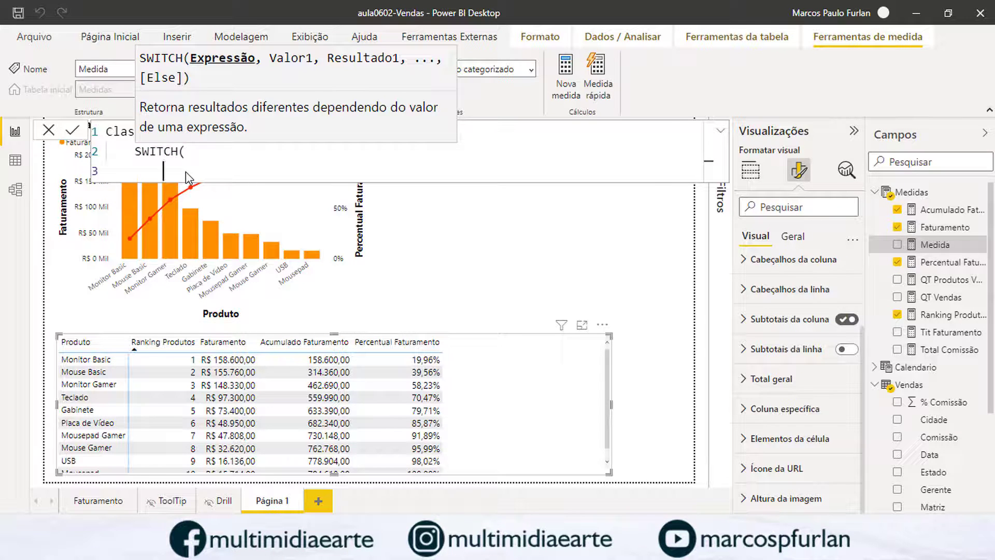
text(Tru)
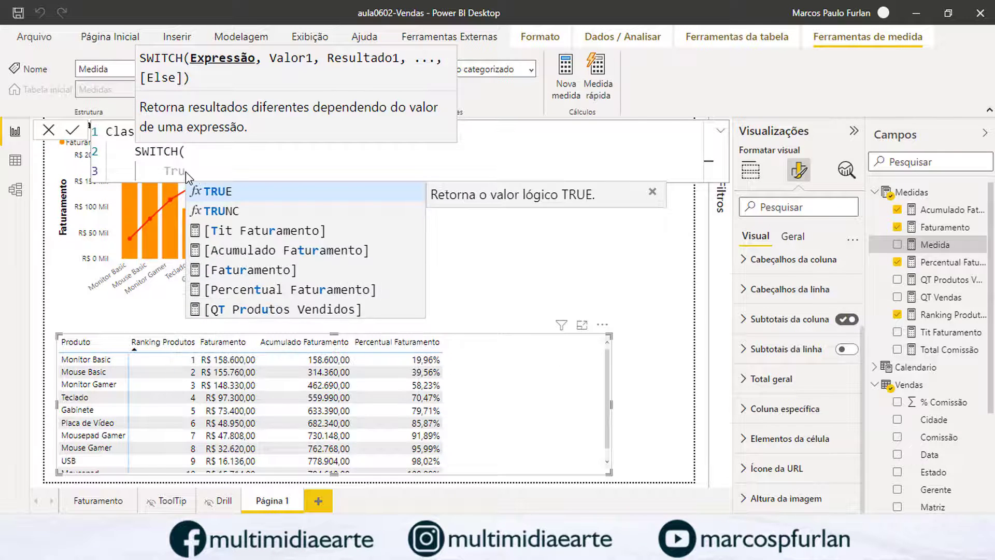
text(e)
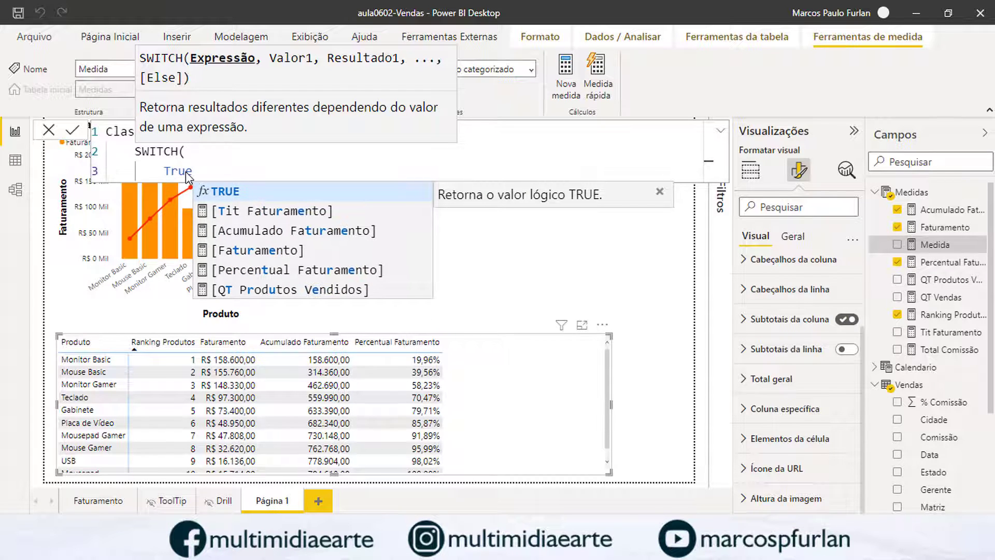
text(())
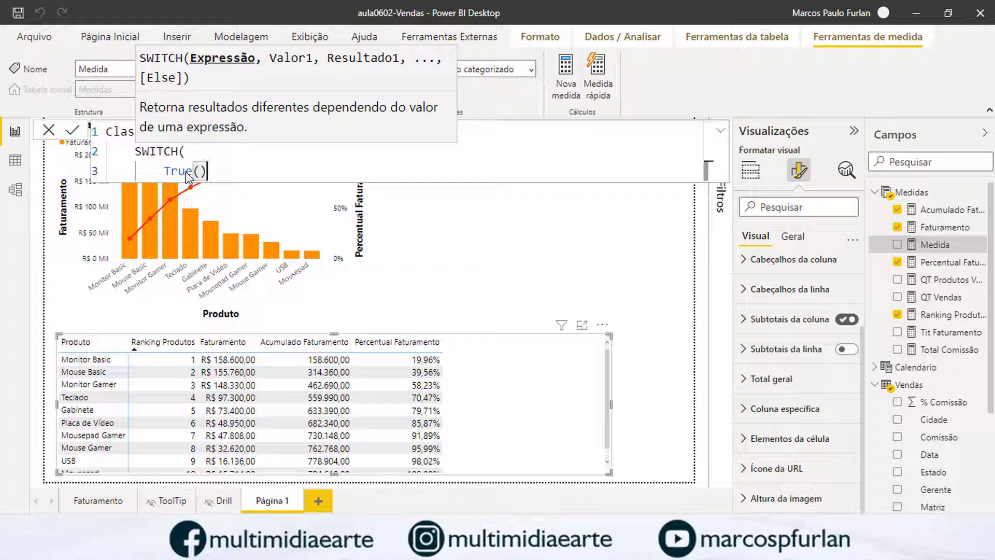
text(,)
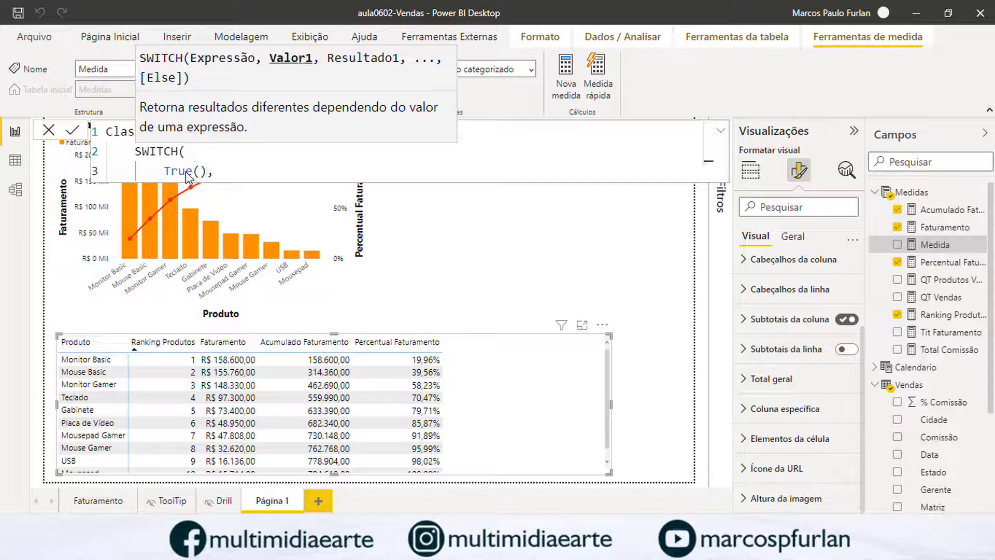
Add the SWITCH condition [Percentual Faturamento]<=0.8 with the result "Classe A" on the fourth line, and begin a fifth line.
key(shift+Return)
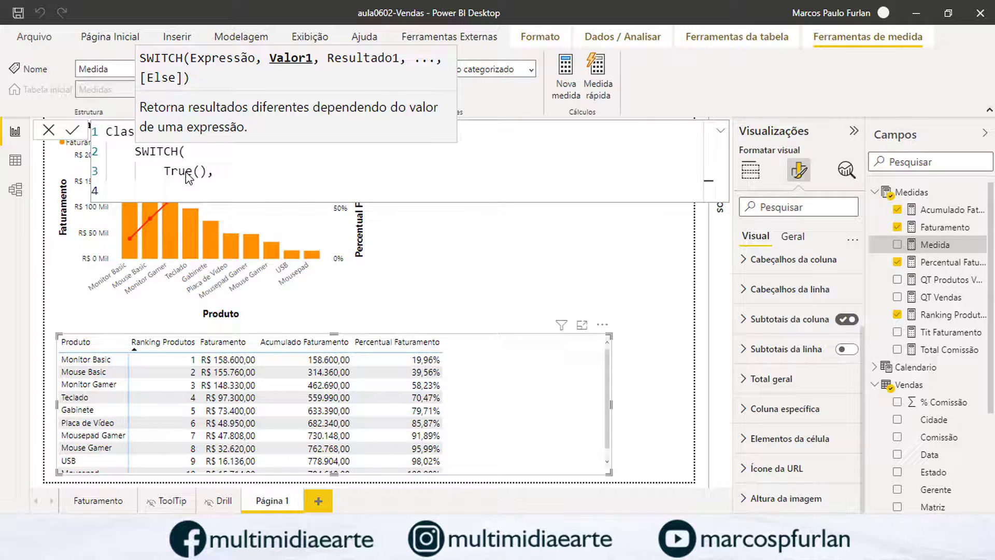
text(perce)
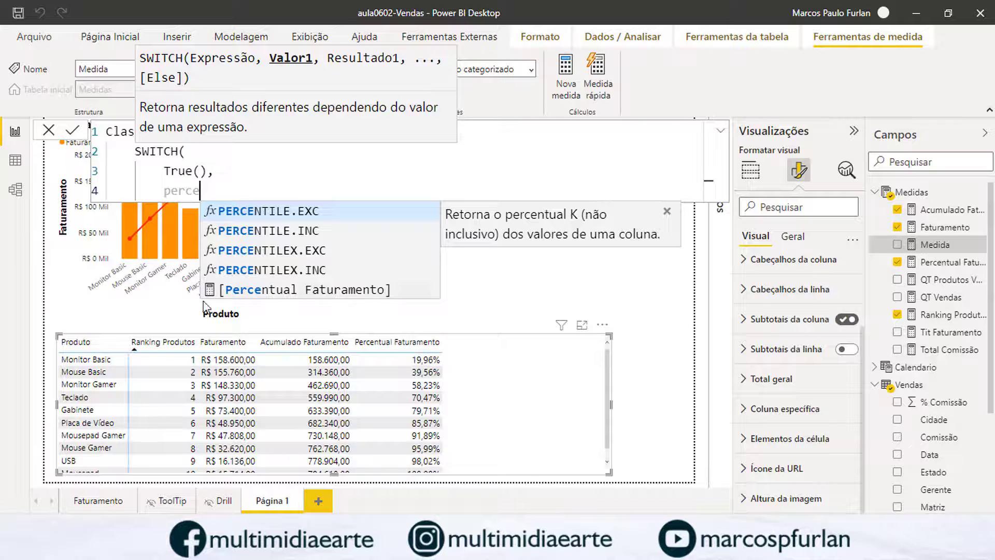
key(Down)
key(Down)
key(Down)
key(Down)
key(Tab)
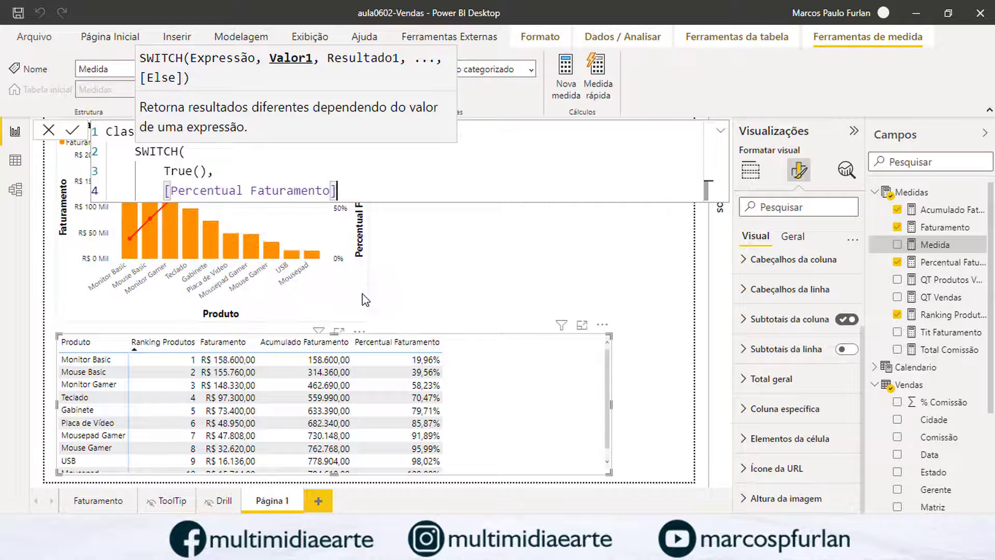
text(<-)
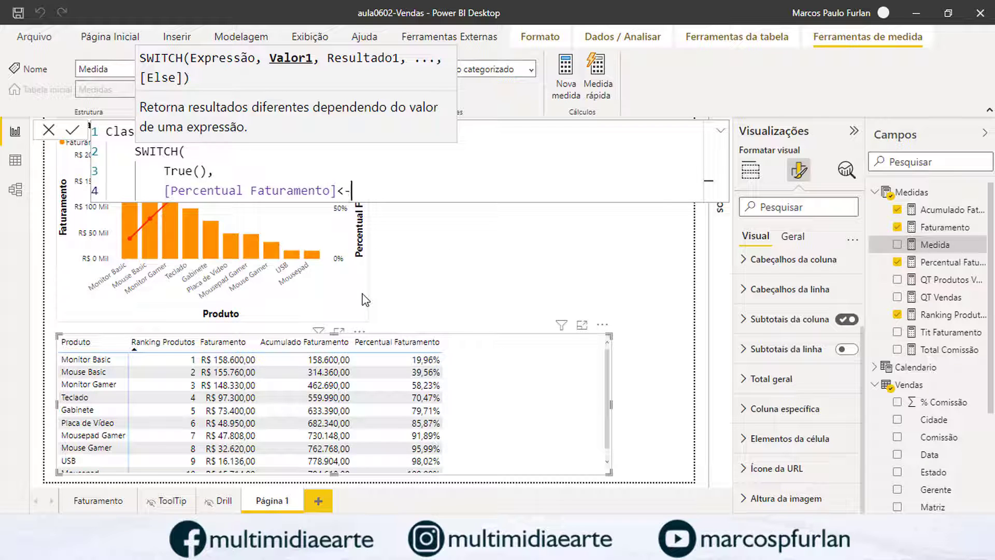
key(BackSpace)
text(=0.8,)
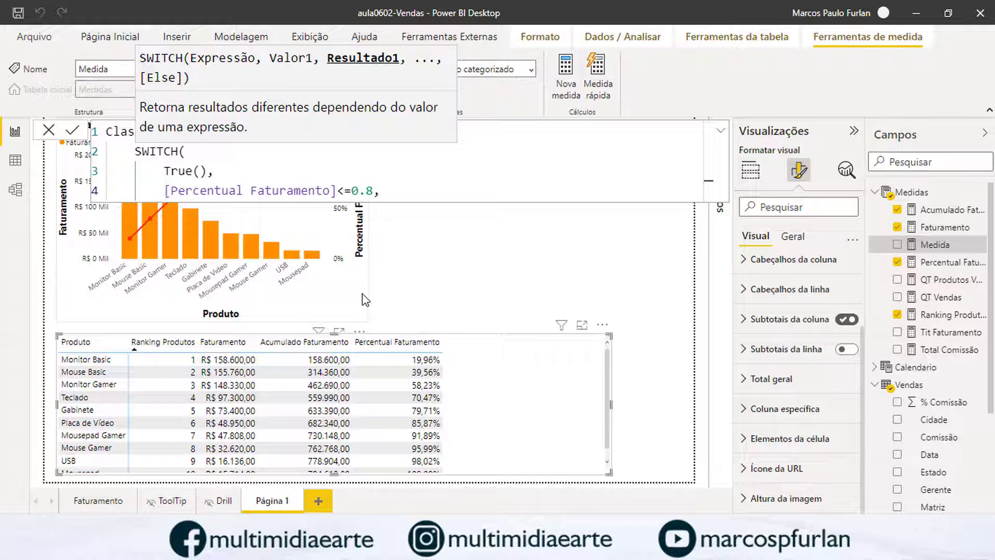
text("Classe A",)
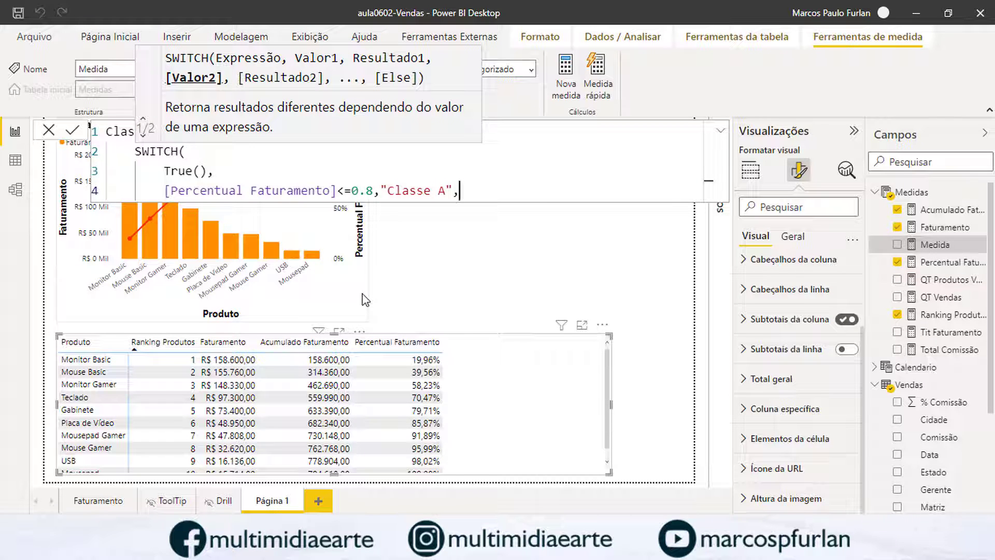
key(shift+Return)
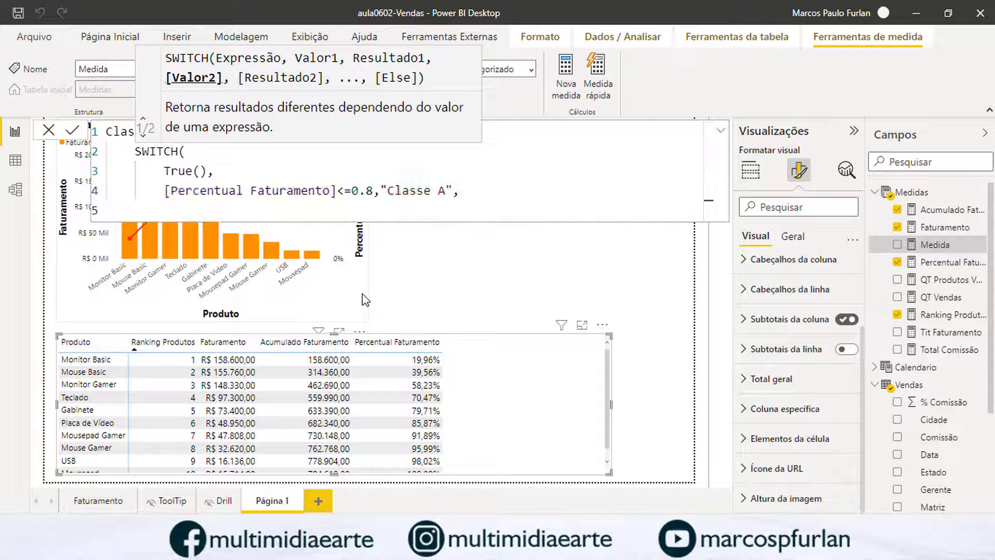
Add the SWITCH condition [Percentual Faturamento]<=0.9 with the result "Classe B" on the fifth line of the Classe measure.
text(per)
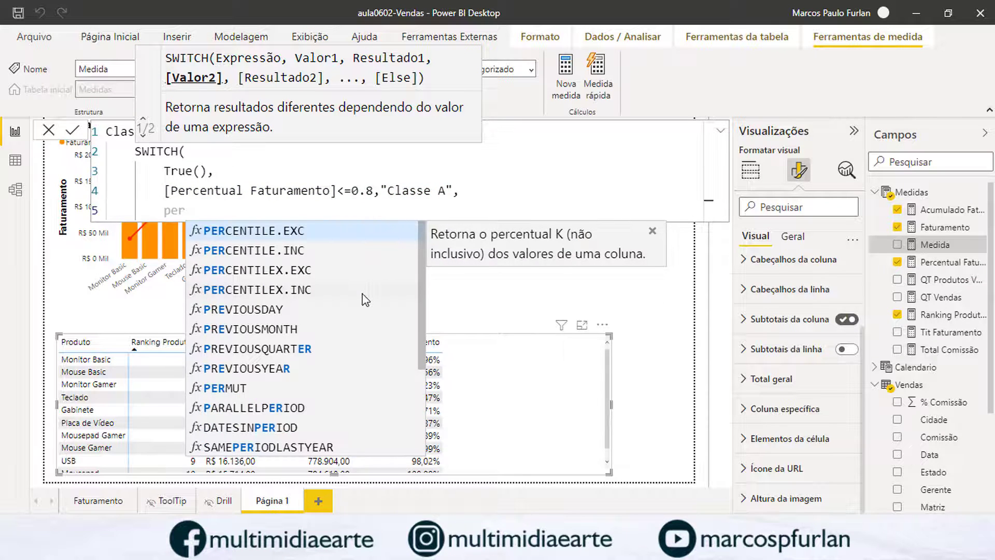
text(ce)
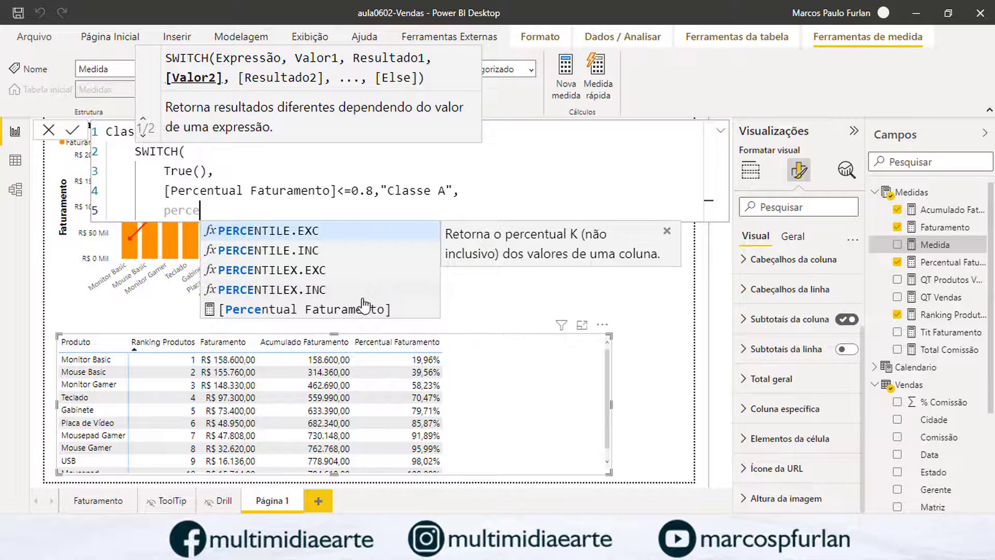
click(367, 309)
text(<)
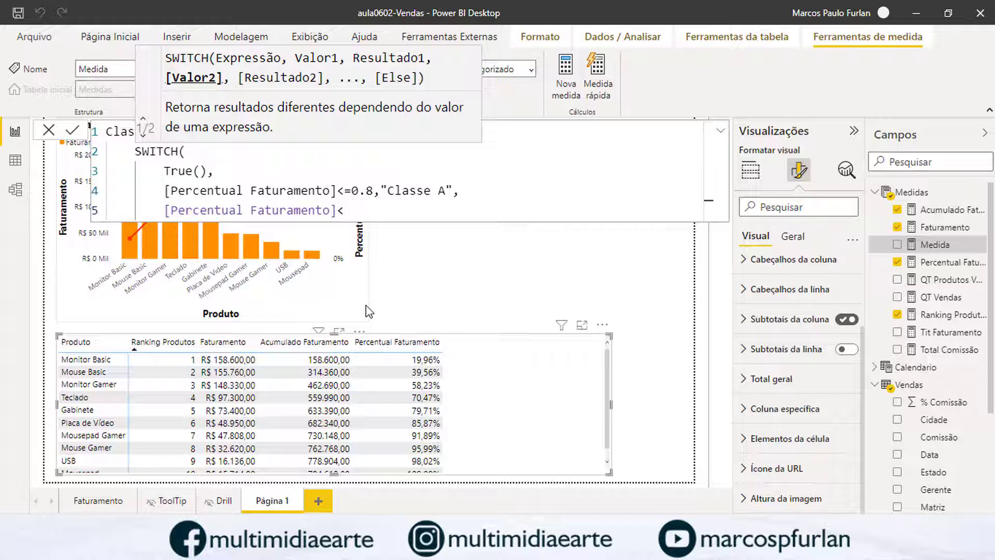
text(=0.9,")
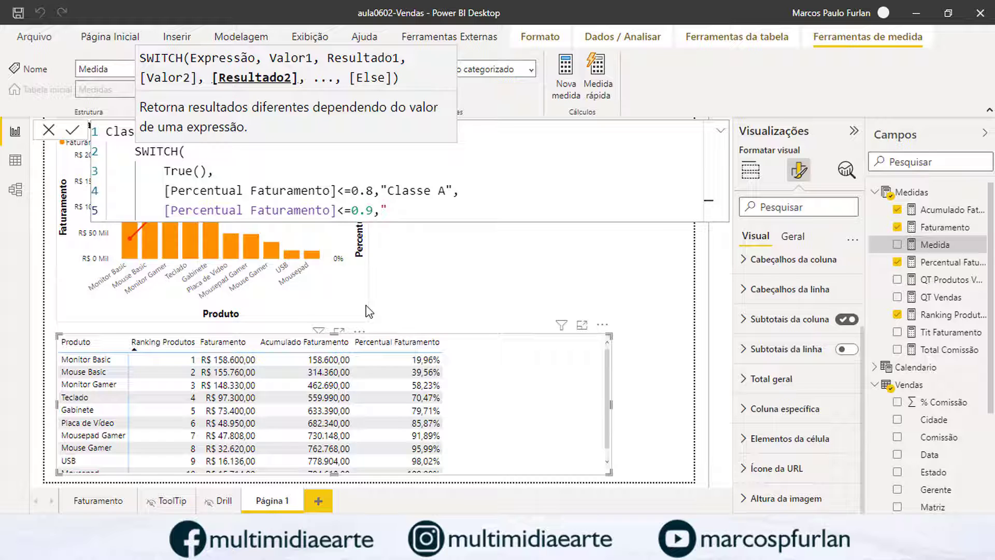
text(Classe B",)
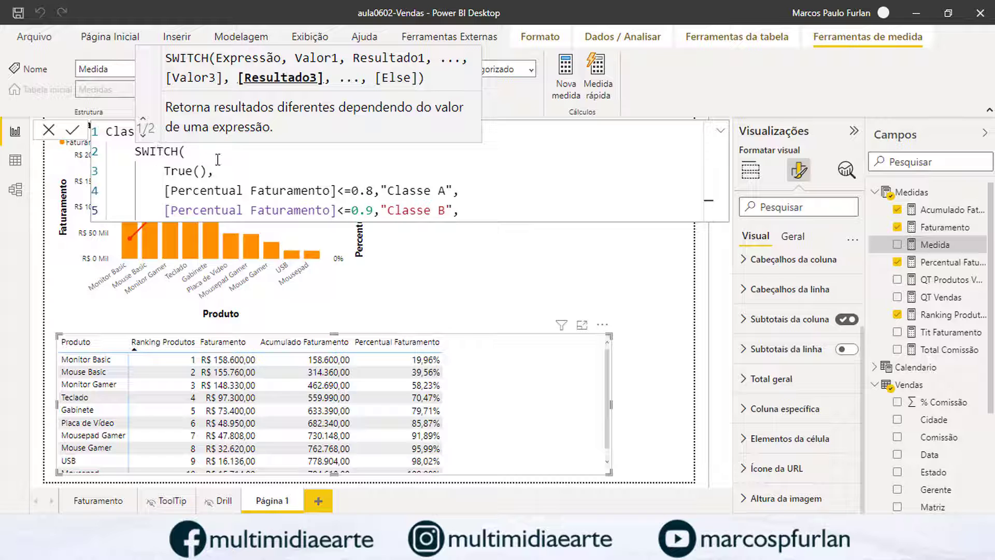
Re-enter the opening of the SWITCH function on the second formula line to review its argument syntax.
click(458, 157)
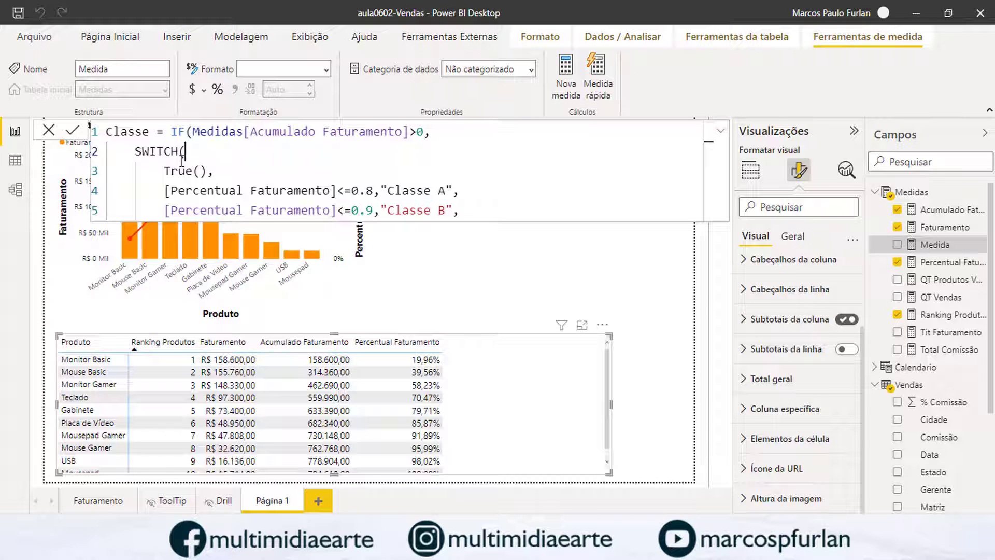
drag(135, 151, 188, 150)
text(SW)
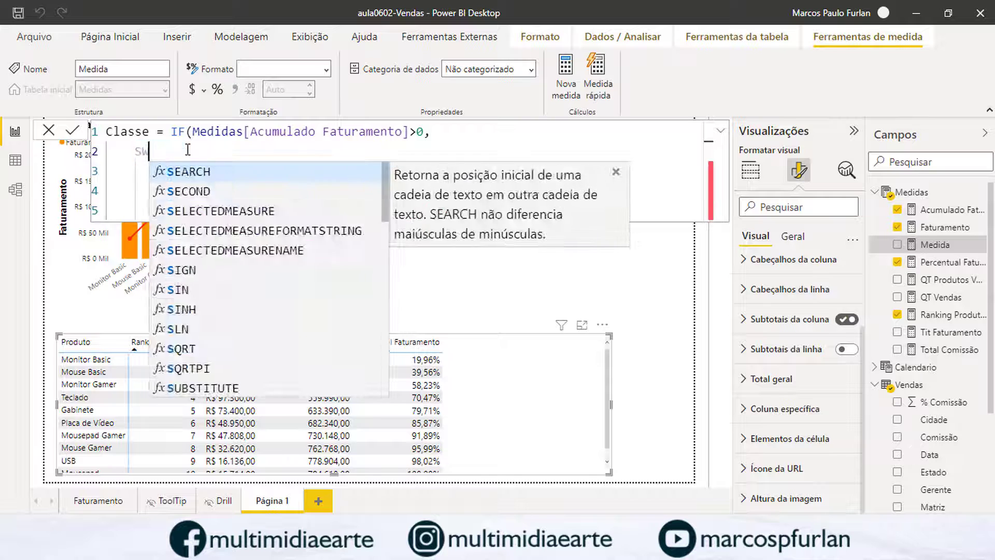
click(195, 172)
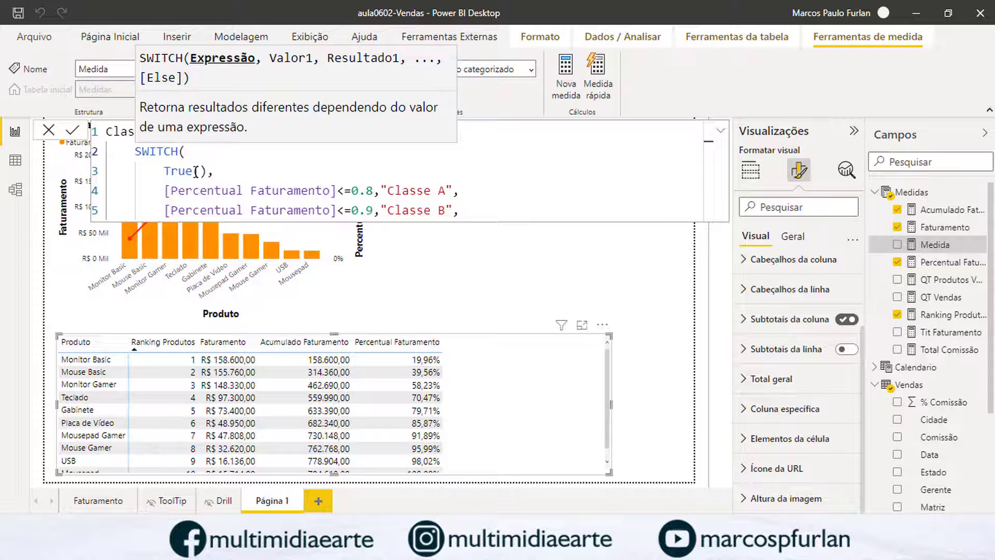
click(217, 171)
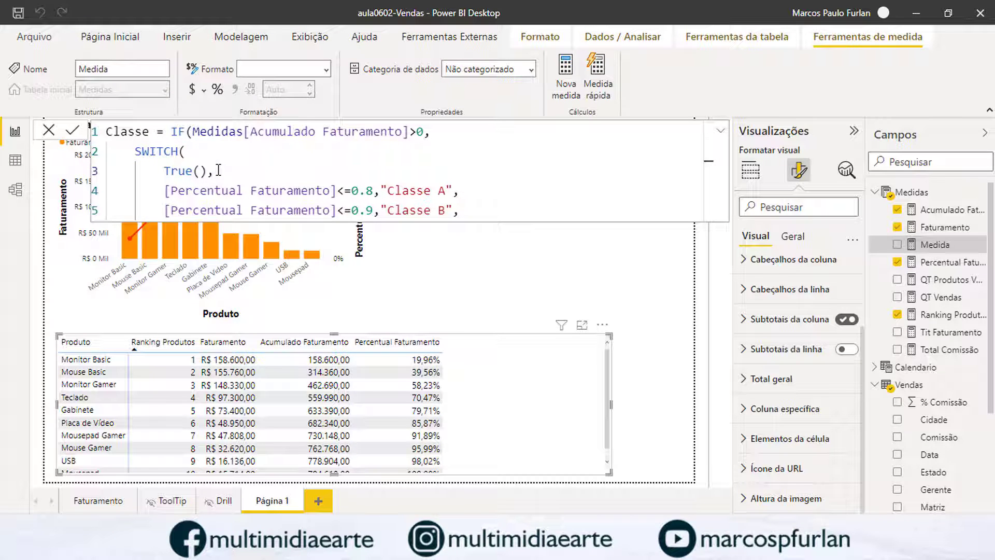
Add "Classe C" as the SWITCH default result, close the SWITCH and IF functions on separate lines, and commit the Classe measure.
click(464, 210)
key(Return)
text("C)
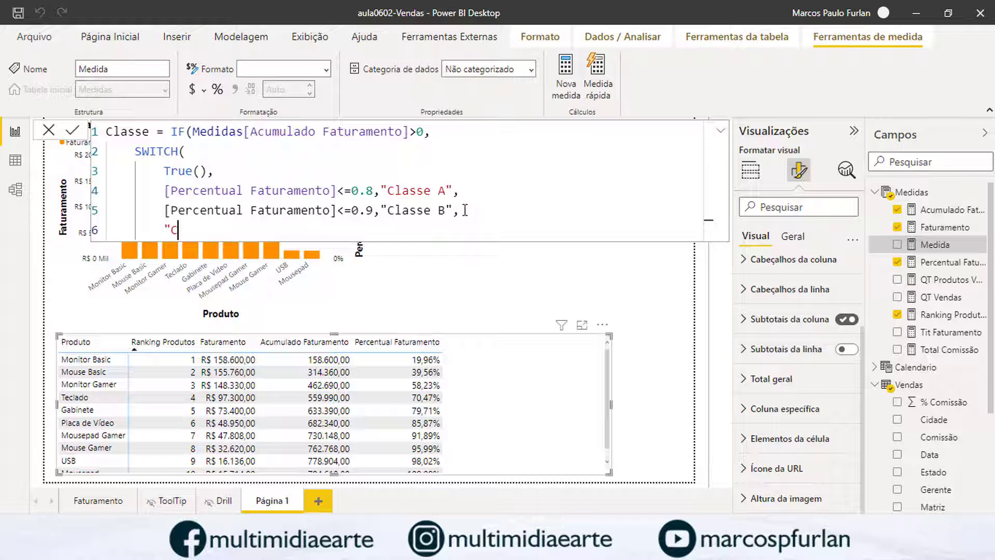
text(lasse C")
key(Return)
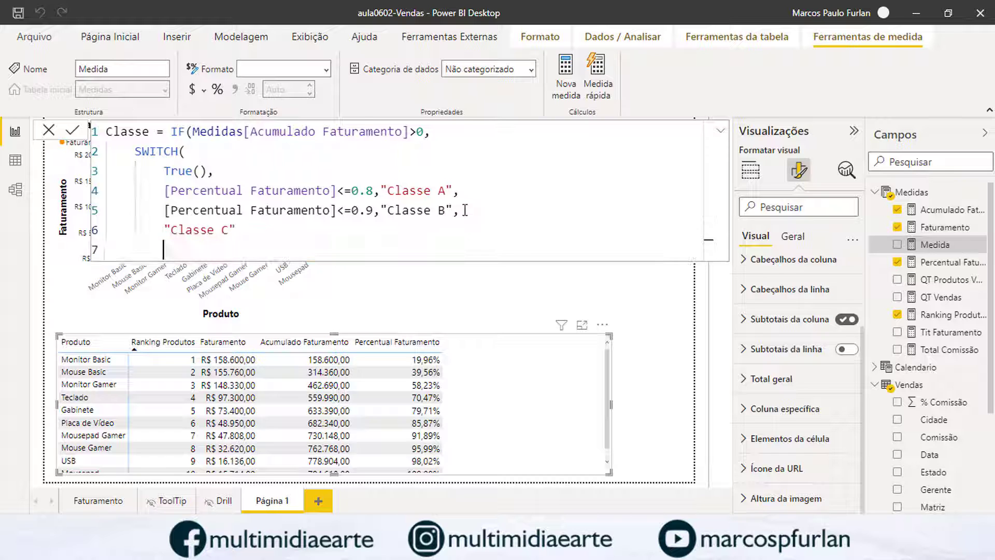
text())
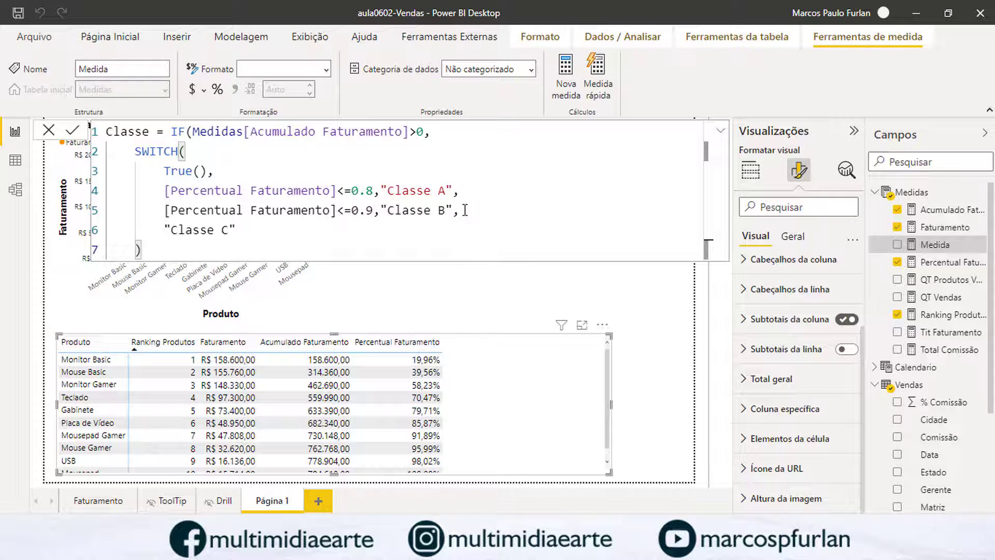
key(Return)
text())
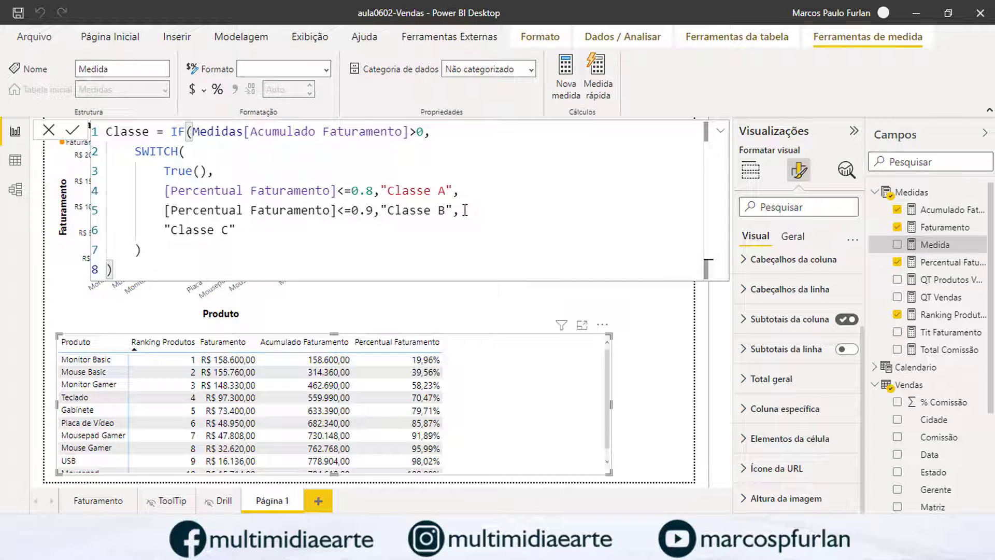
key(Return)
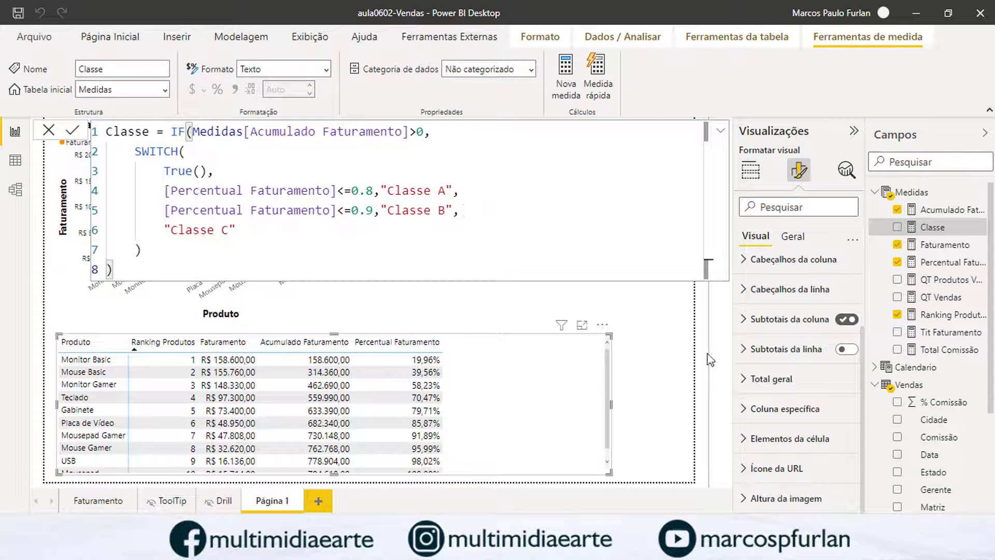
Add the Classe measure to the product table and review the class assigned to each product.
drag(932, 227, 576, 409)
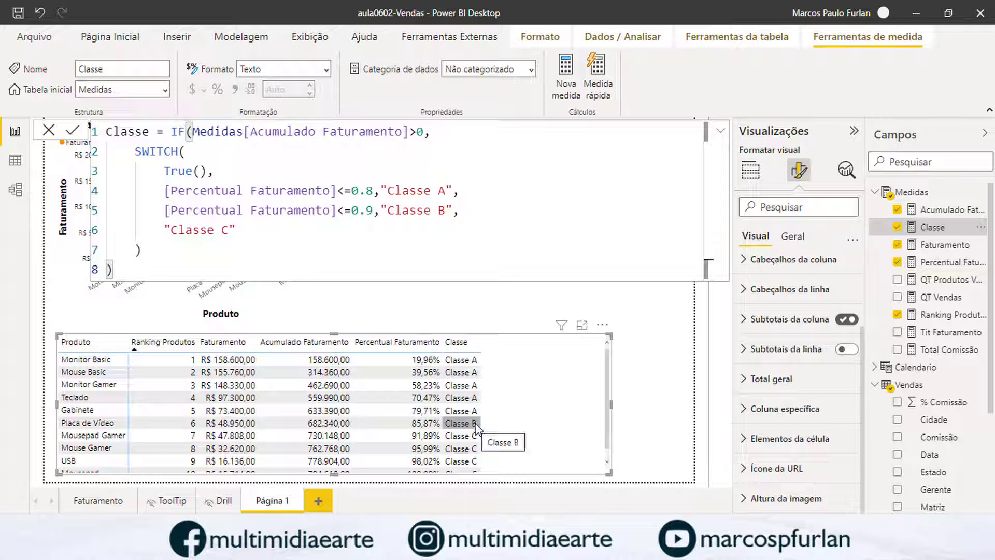
scroll(477, 451, down, 1)
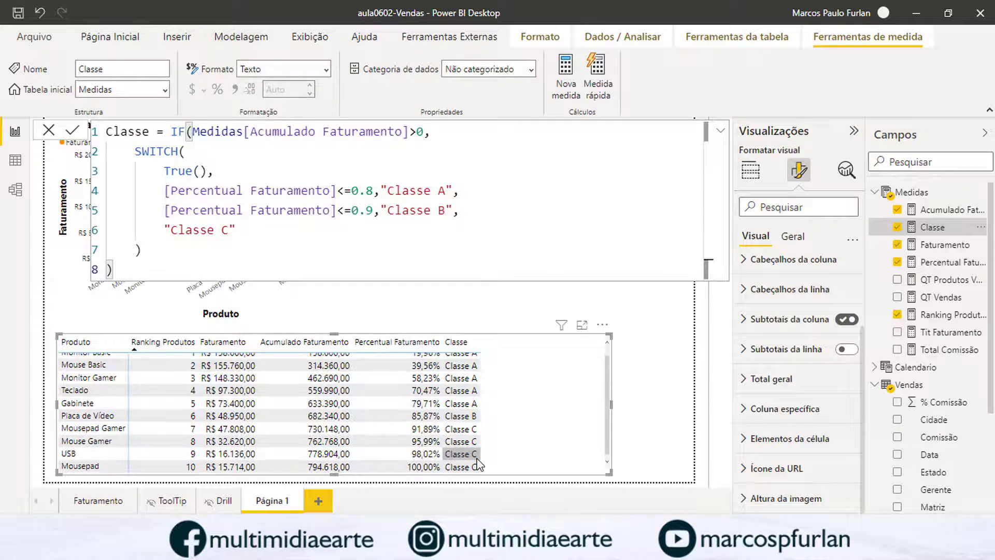
scroll(468, 419, up, 1)
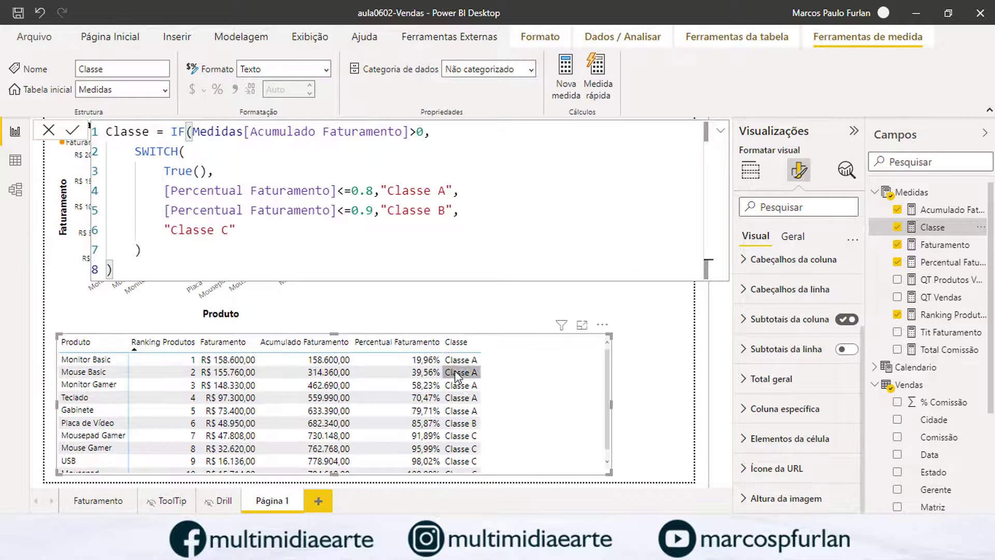
mouse_move(192, 423)
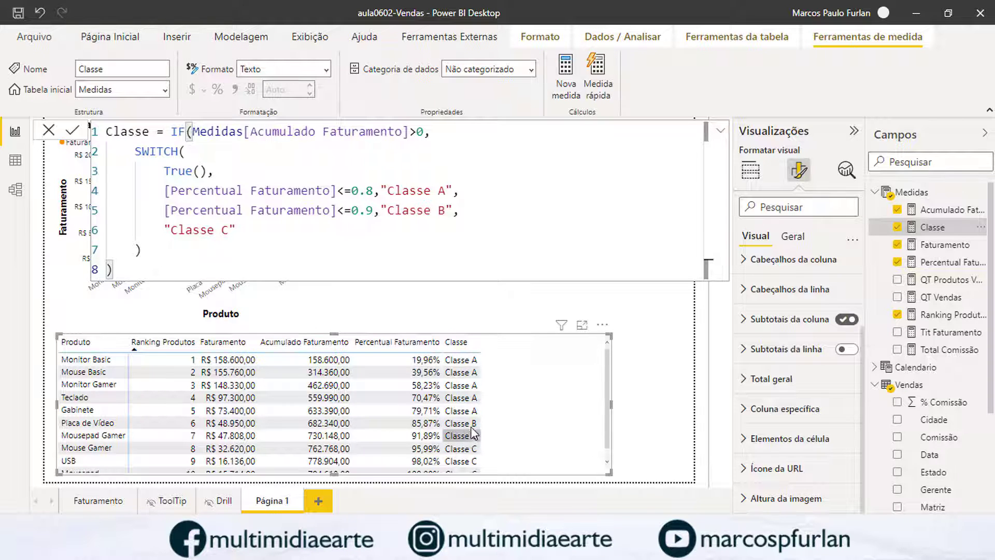
scroll(469, 465, down, 1)
mouse_move(469, 469)
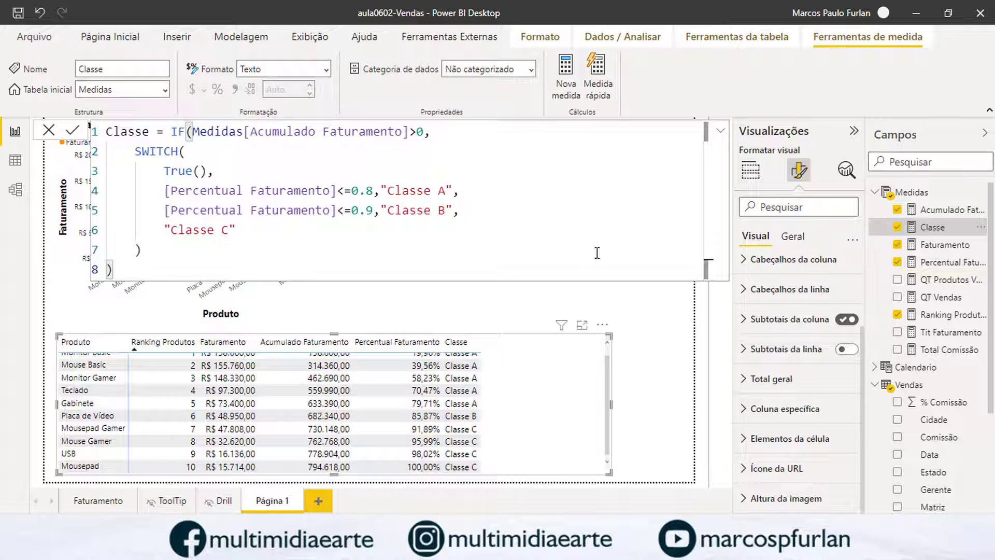
click(677, 315)
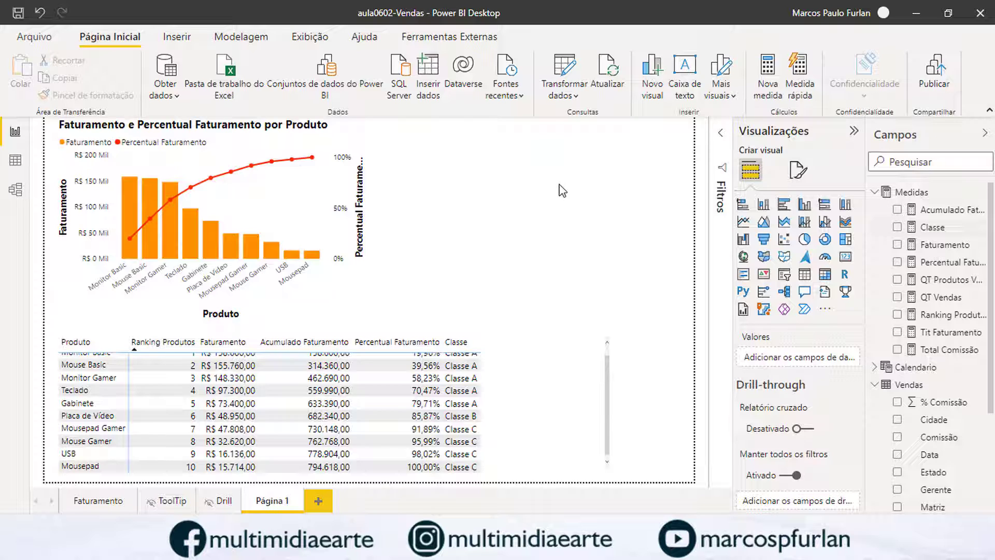
Search the Power BI visuals marketplace for pareto and open the details of Pareto by sio2Graphs.
click(824, 311)
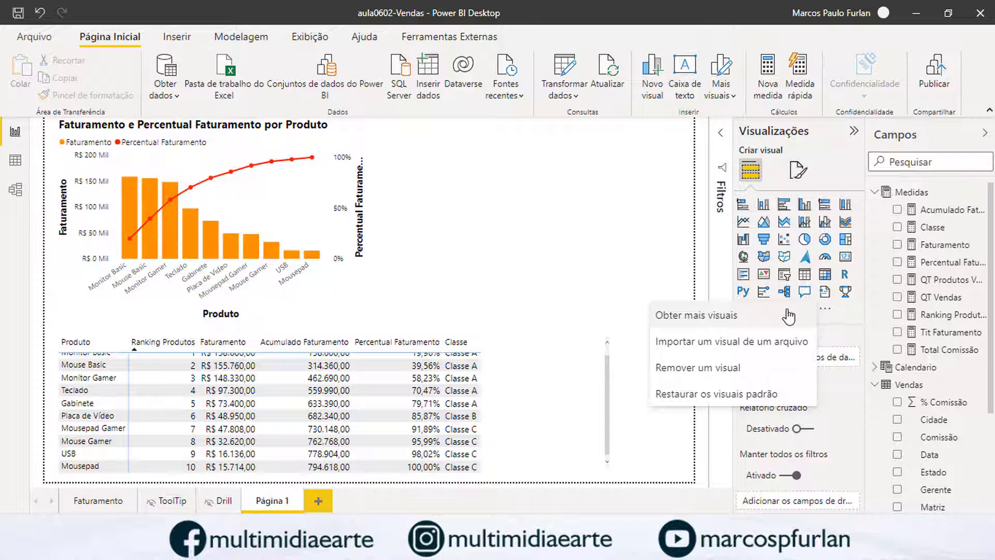
click(725, 323)
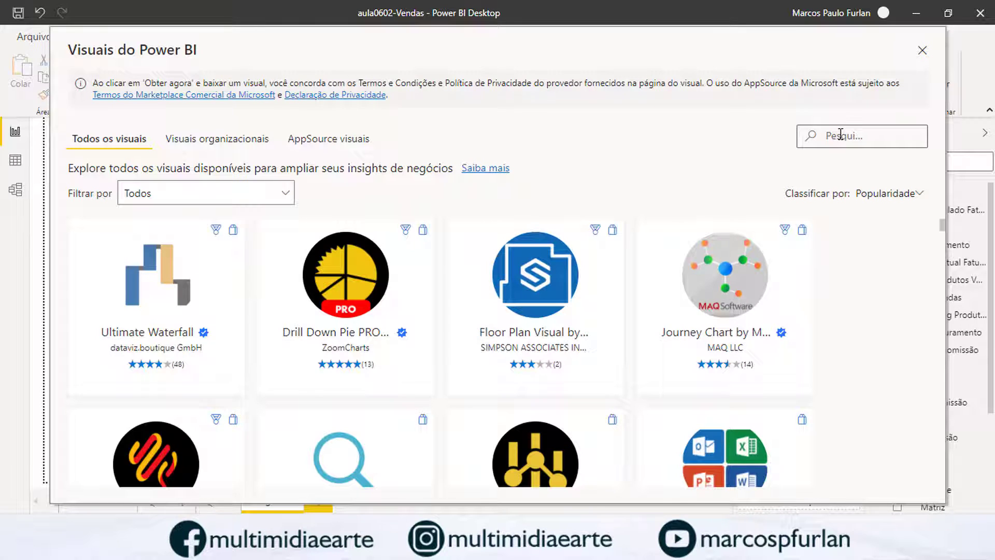
click(840, 135)
text(pareto)
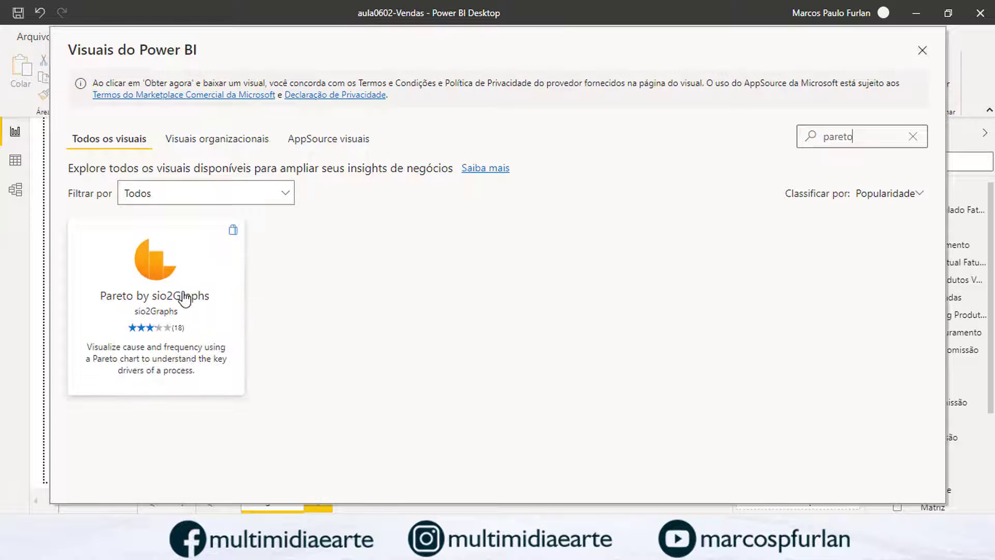
click(184, 299)
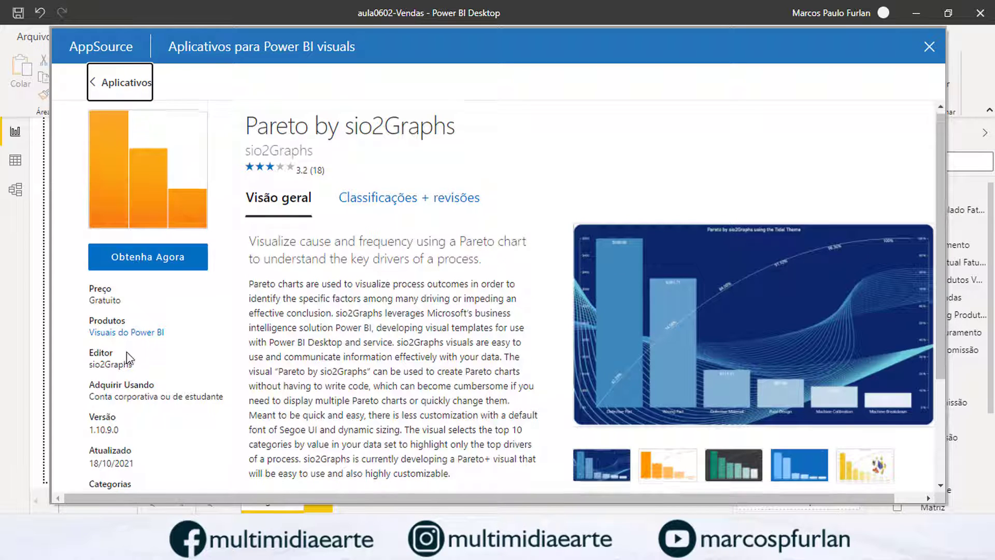
Check the update date in the Pareto by sio2Graphs details and import the visual into the report.
scroll(109, 306, down, 2)
scroll(185, 281, down, 1)
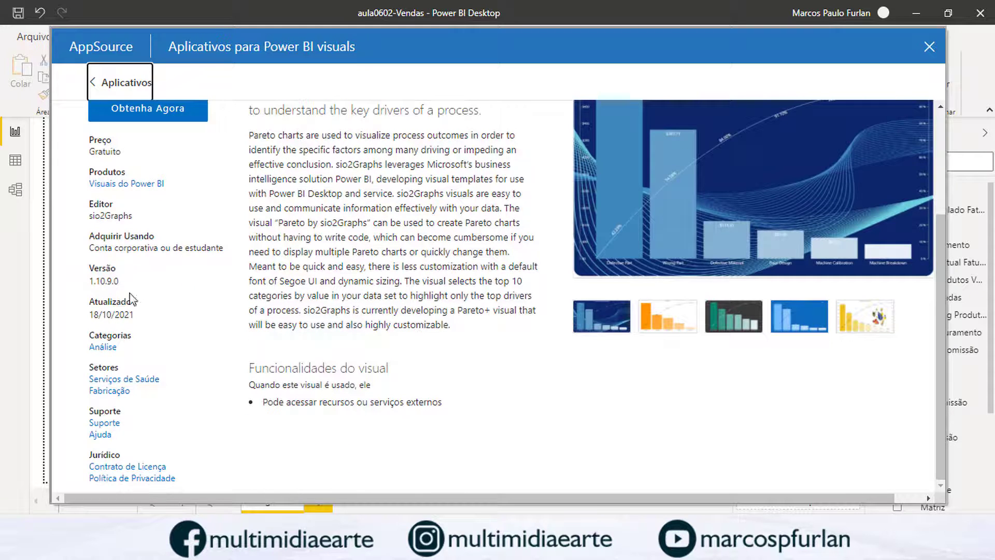
drag(139, 316, 84, 317)
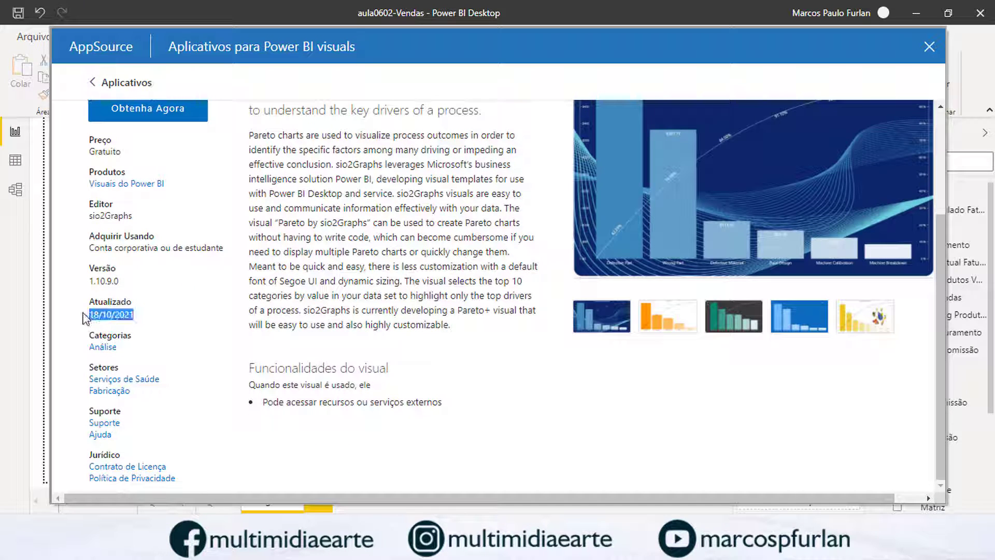
click(172, 319)
scroll(168, 254, up, 3)
click(165, 257)
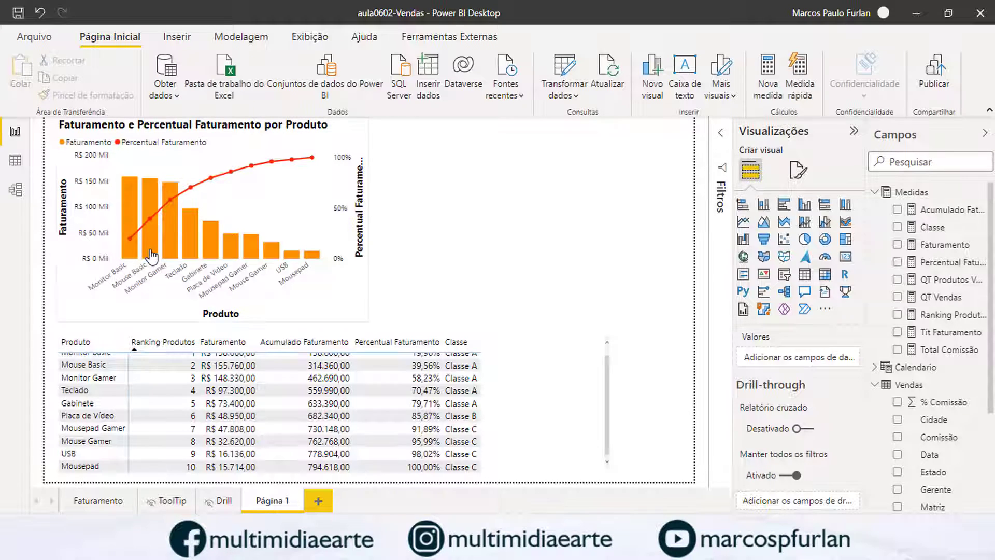
mouse_move(151, 255)
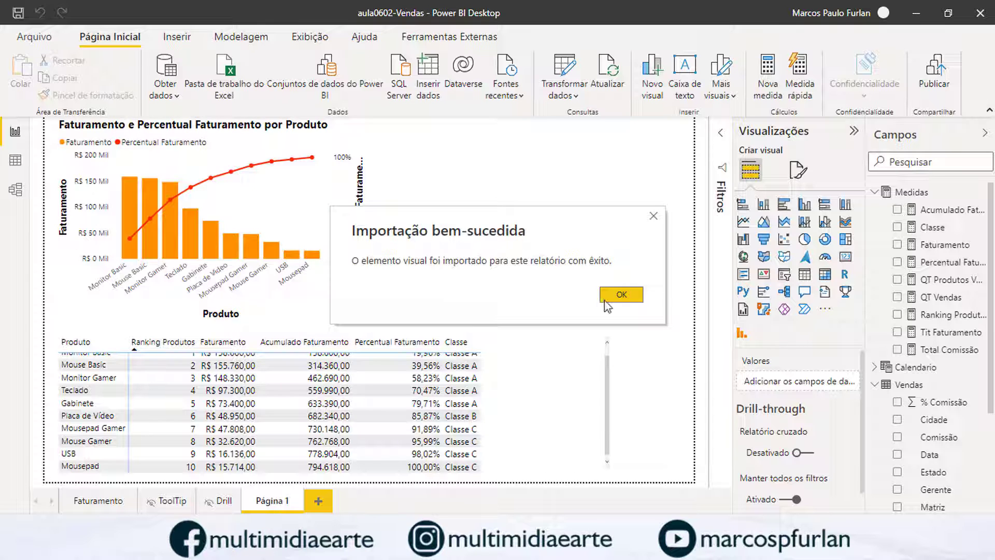
click(621, 295)
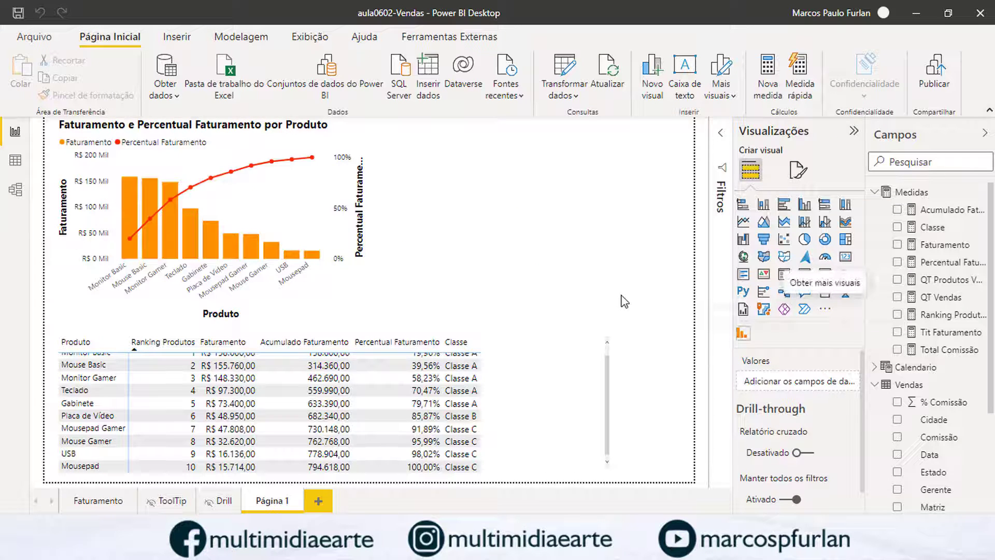
Insert a Pareto visual beside the column and line chart, widened toward the page edge, with Faturamento as Value Data and Produto as Category Data.
click(743, 332)
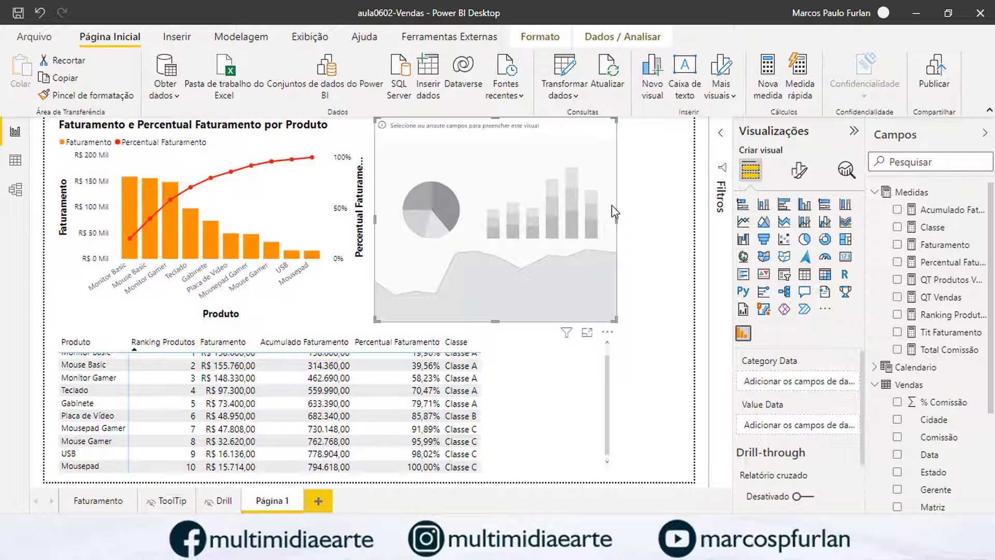
drag(617, 217, 685, 217)
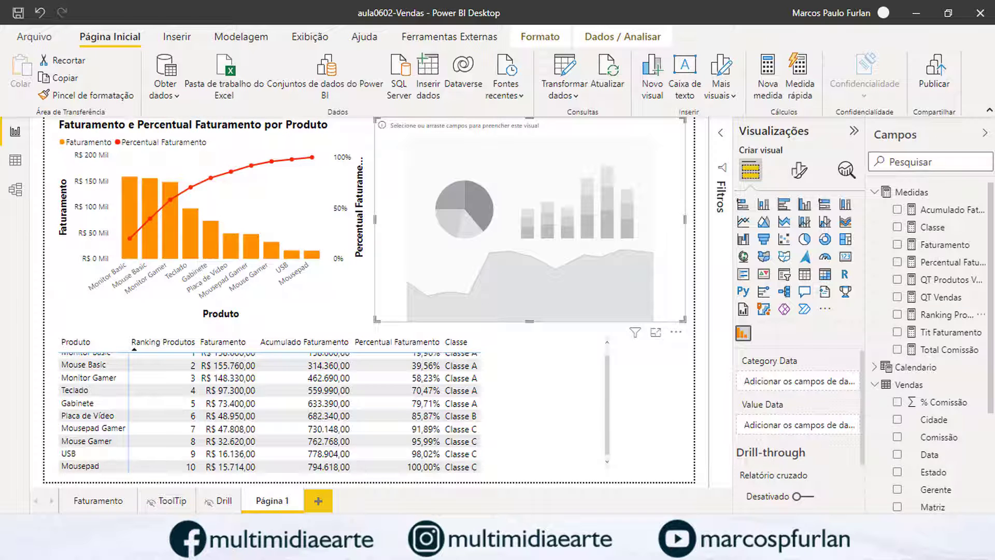
drag(944, 244, 800, 420)
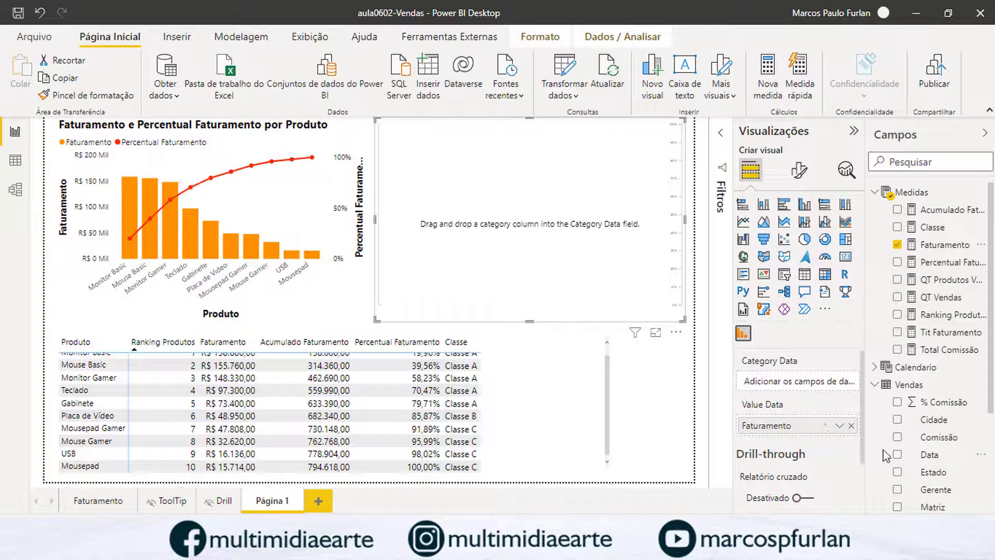
scroll(978, 495, down, 2)
drag(936, 460, 809, 385)
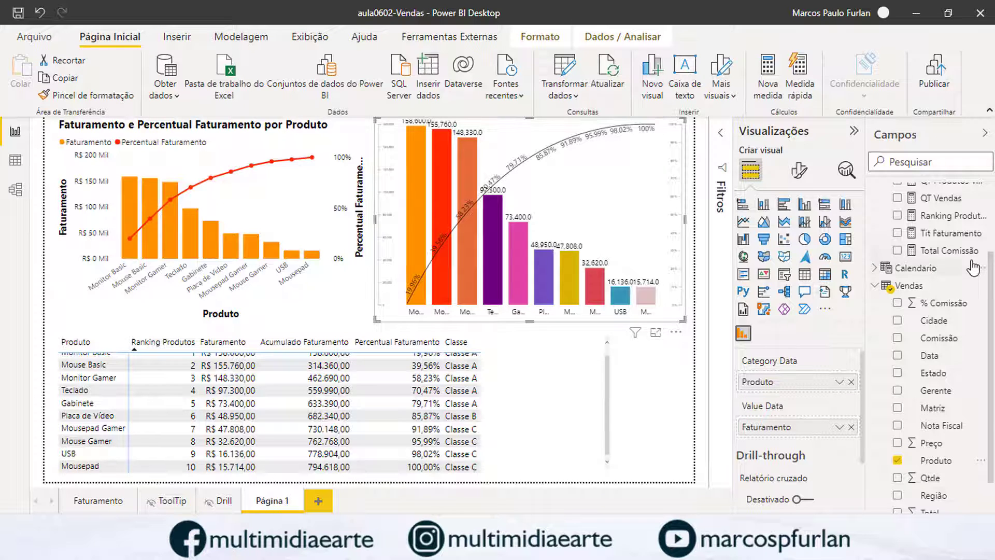
Examine the Pareto visual's formatting options for the left axis, value labels including their placement choices, and right axis.
scroll(973, 265, up, 3)
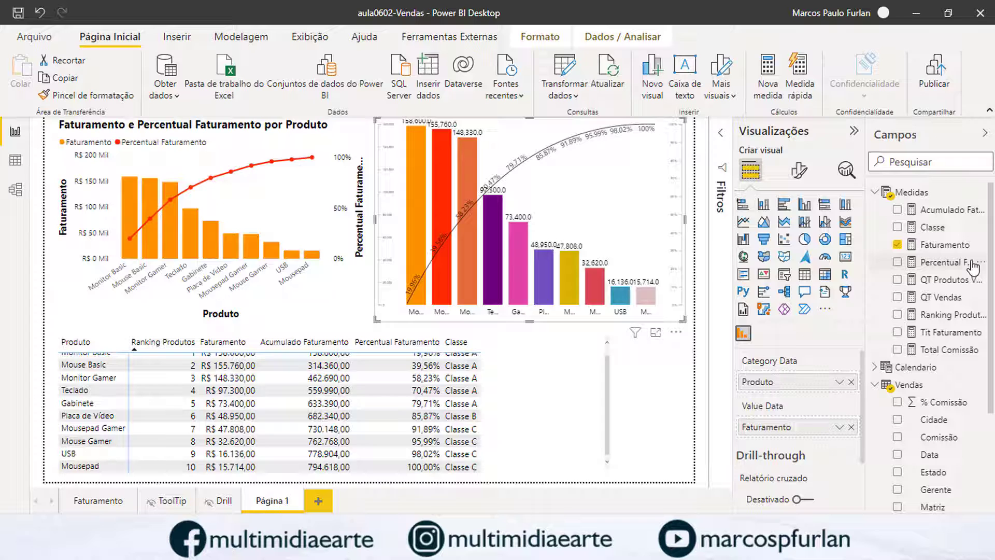
click(800, 169)
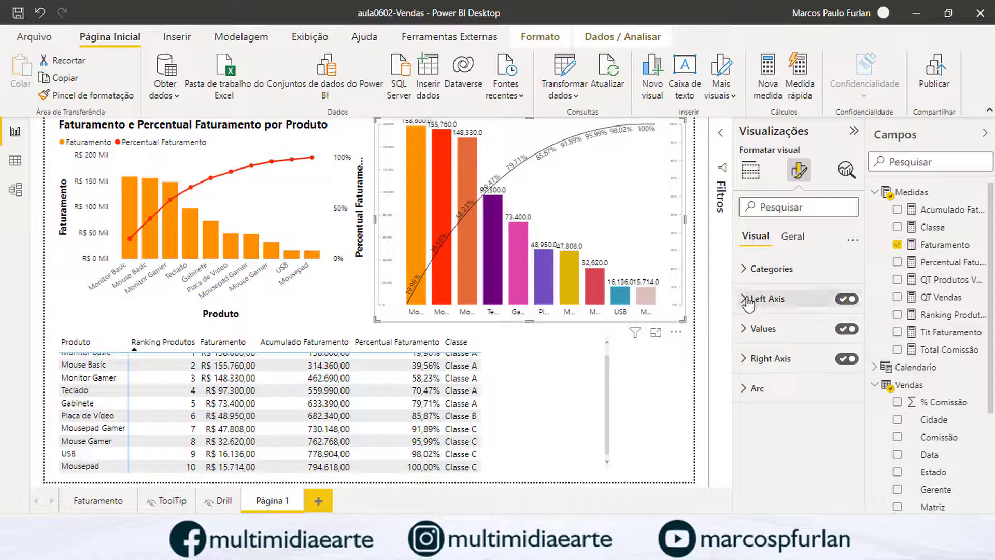
click(749, 299)
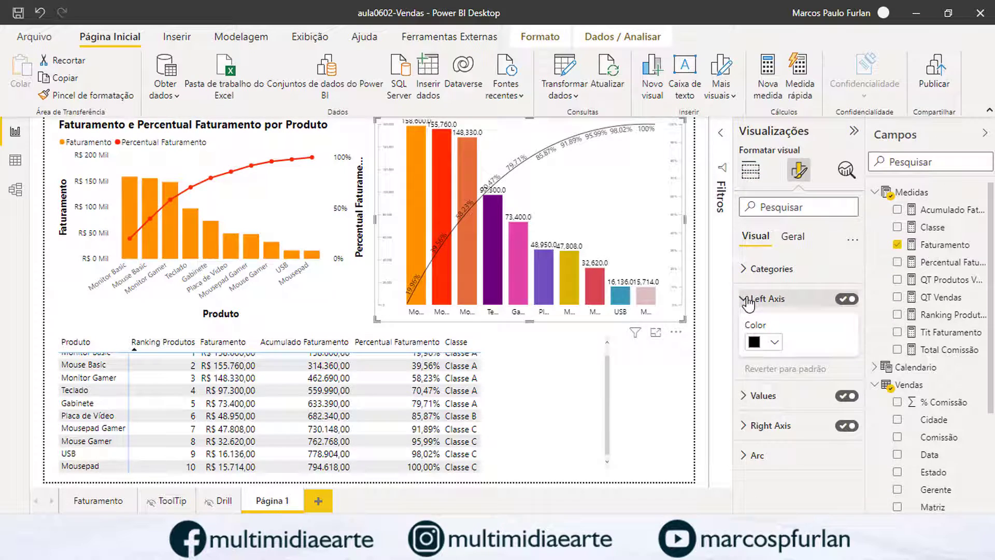
click(754, 394)
scroll(798, 386, down, 2)
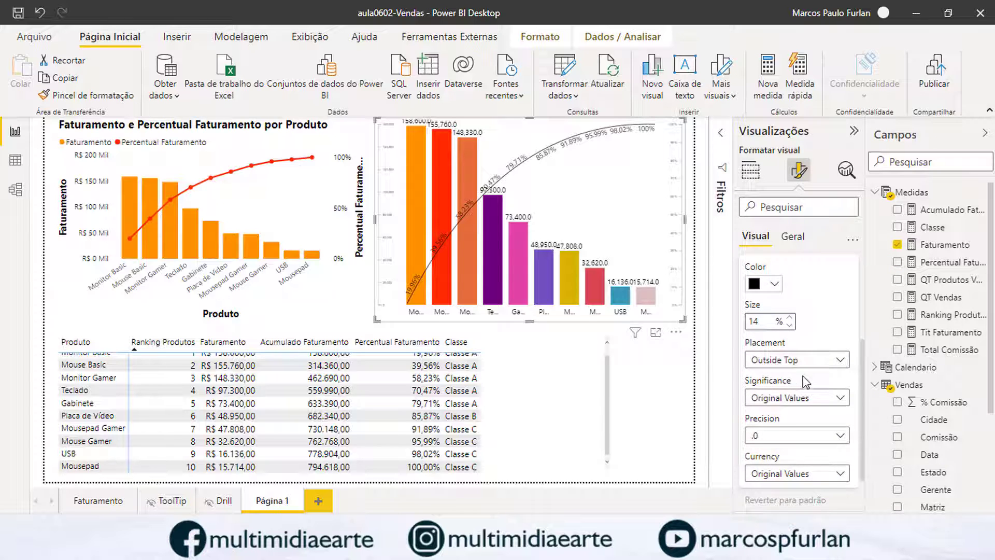
click(846, 366)
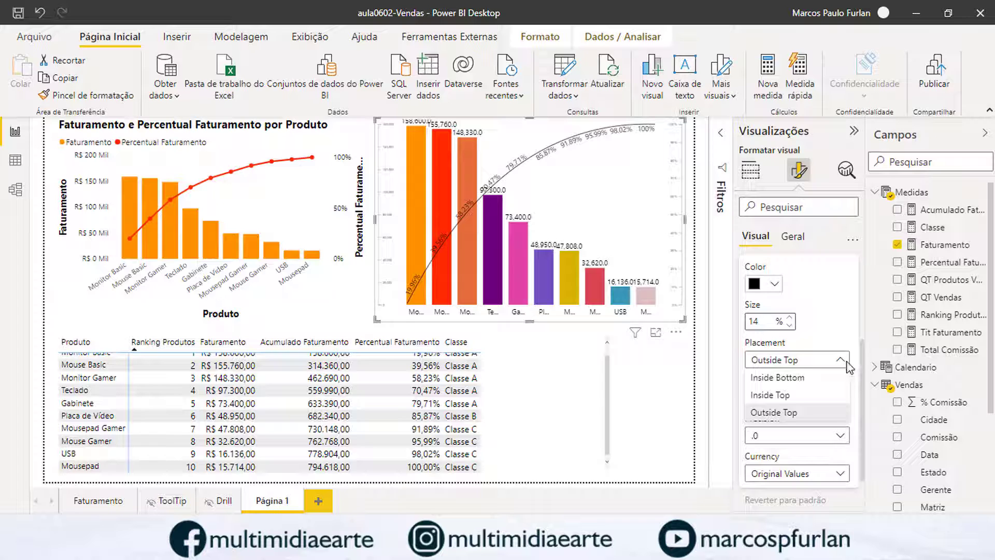
click(846, 366)
scroll(794, 465, down, 2)
click(792, 445)
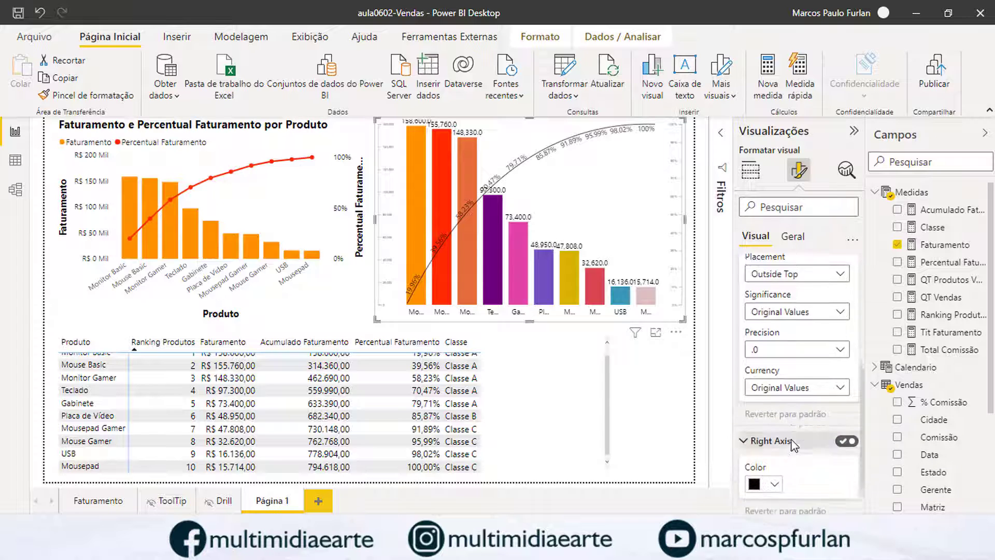
scroll(792, 444, down, 1)
click(750, 408)
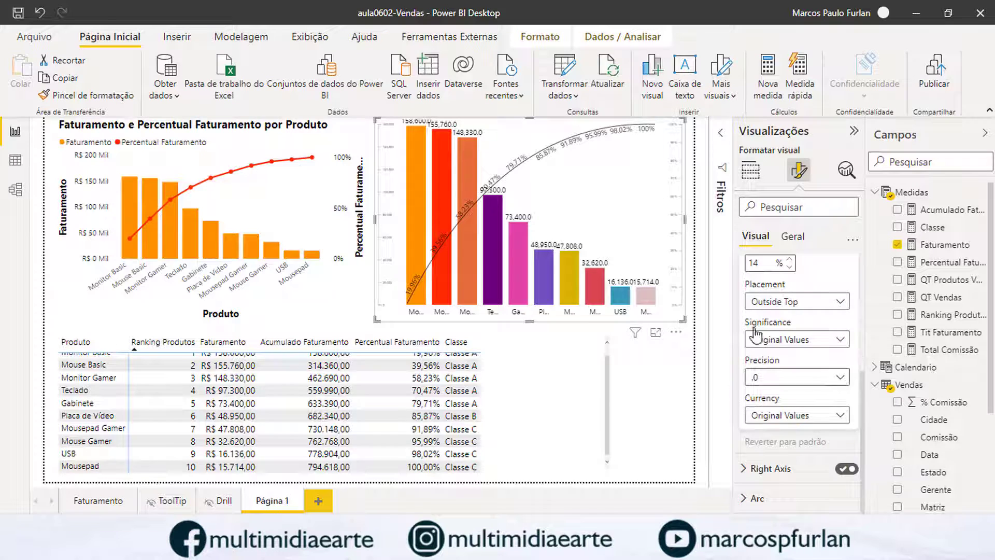
scroll(754, 334, up, 3)
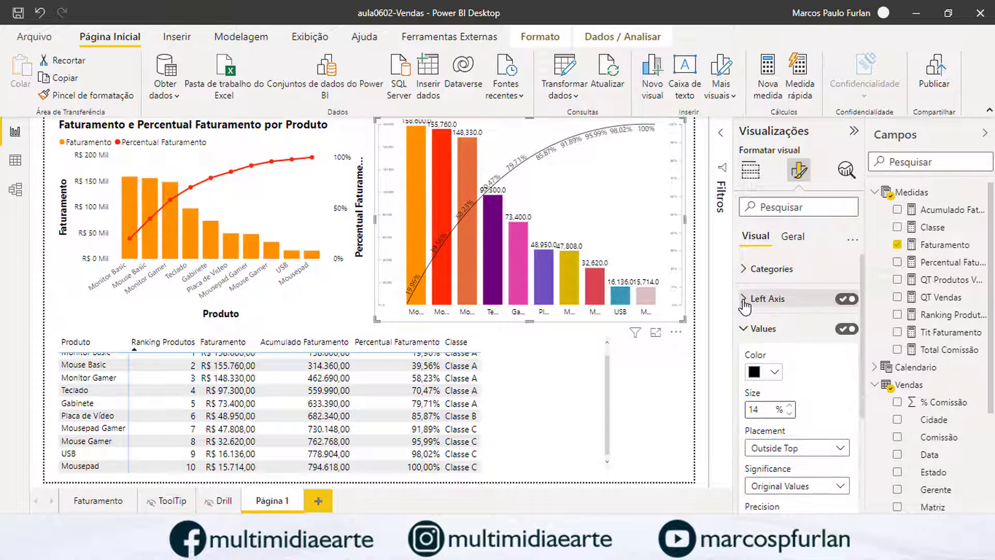
click(744, 328)
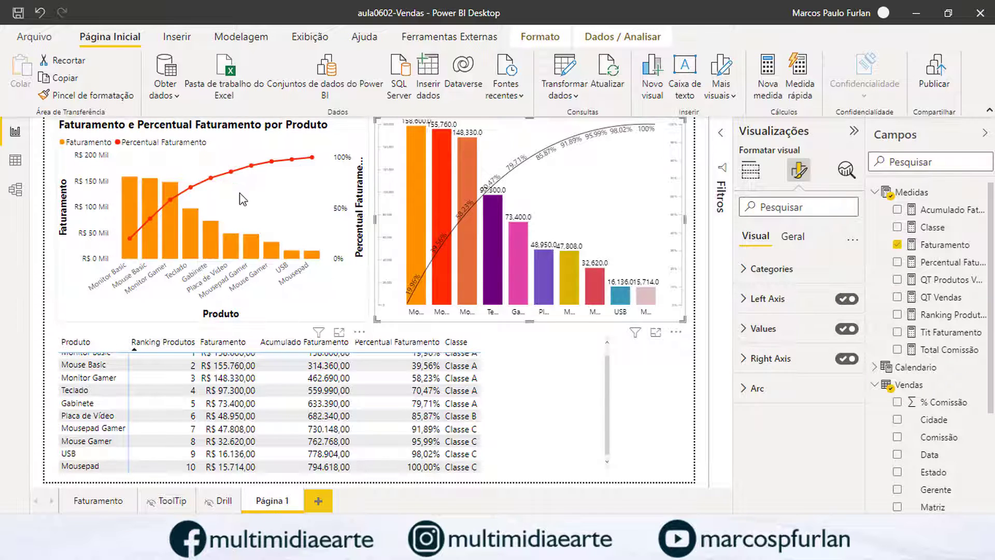
Compare the column and line chart with the product table and check the Faturamento measure's formula and format.
click(336, 305)
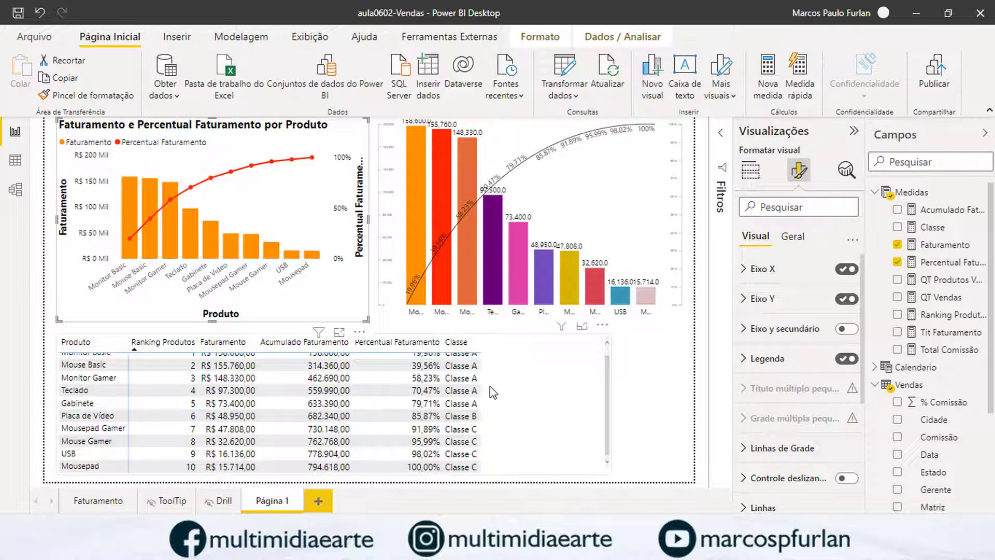
scroll(552, 394, up, 1)
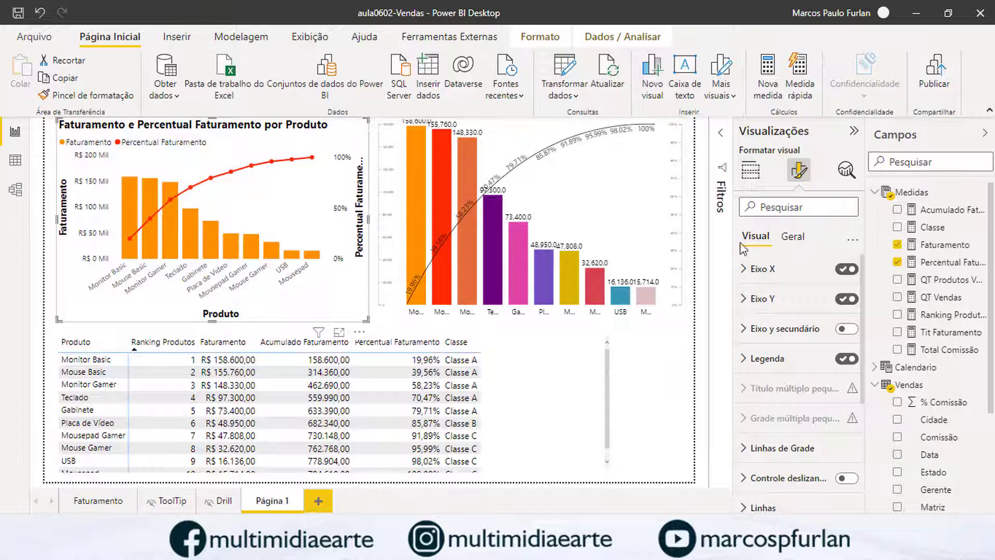
click(935, 245)
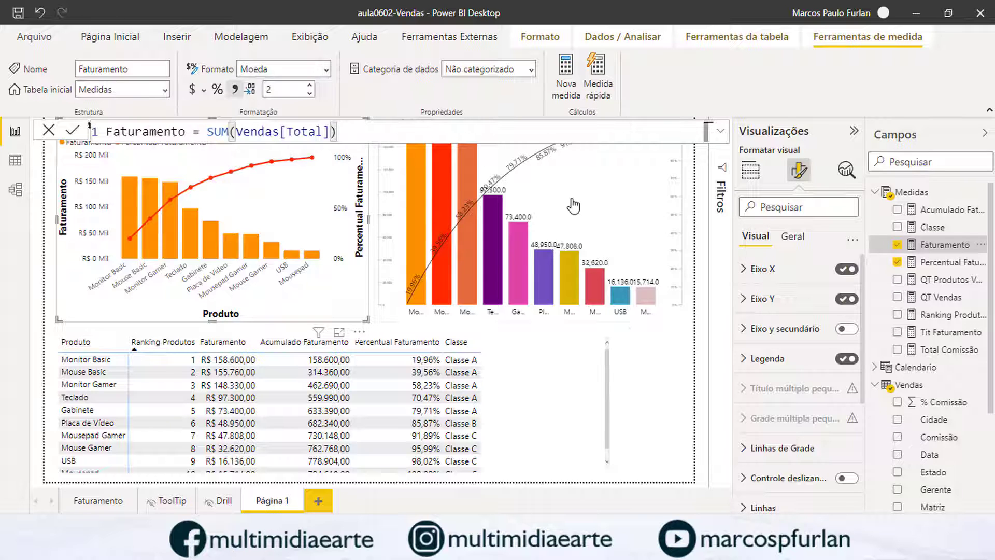
Show the Pareto visual in focus mode and examine the significance and precision choices for its value labels.
click(636, 281)
click(657, 332)
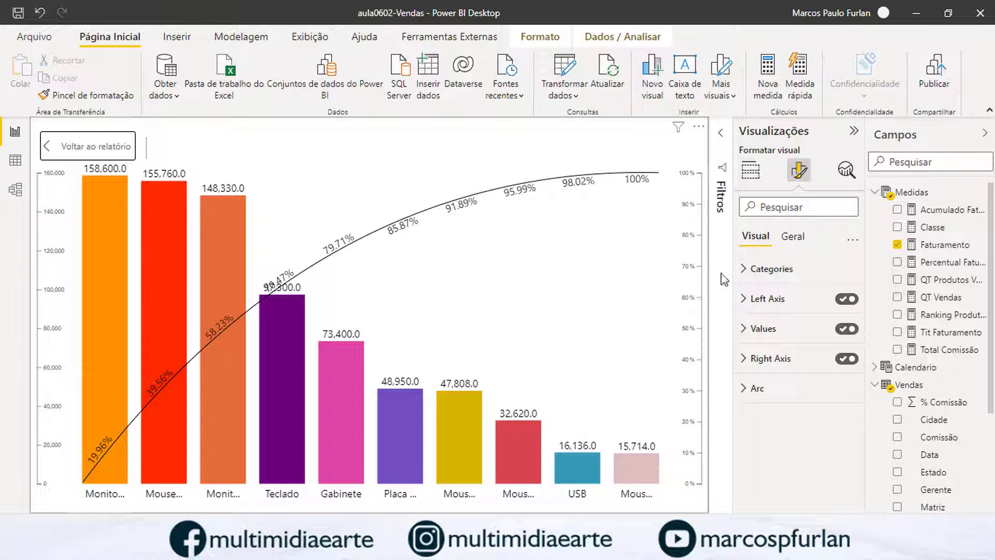
click(799, 177)
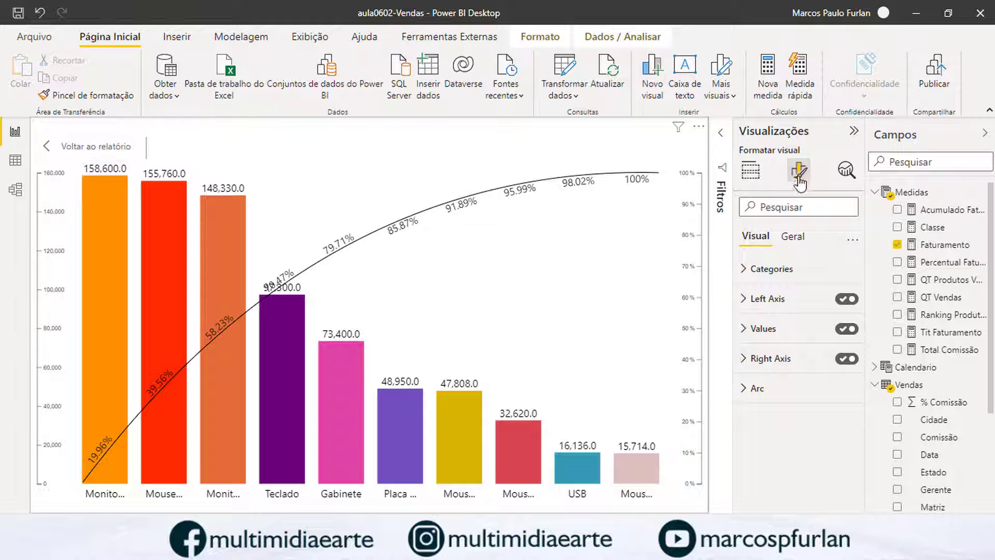
click(746, 329)
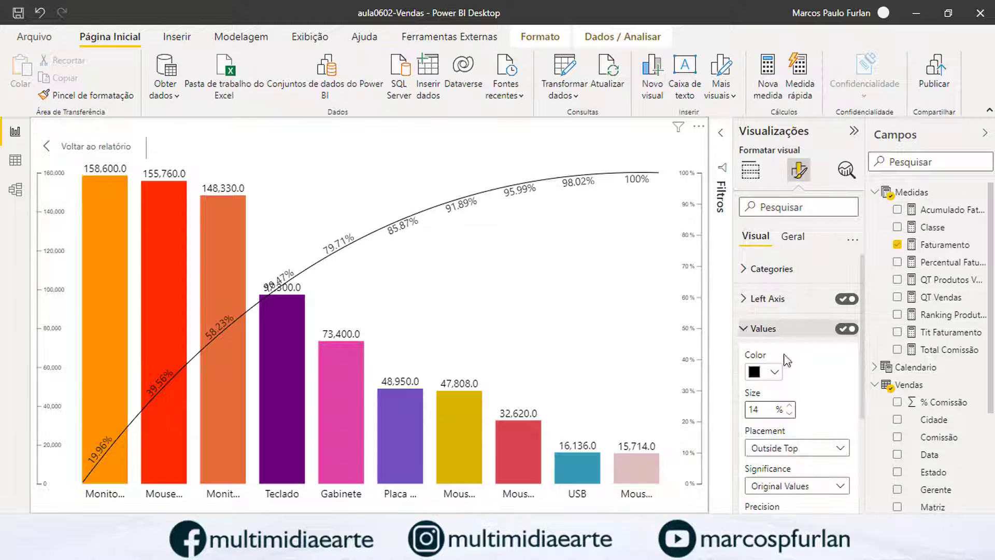
scroll(835, 466, down, 1)
click(837, 447)
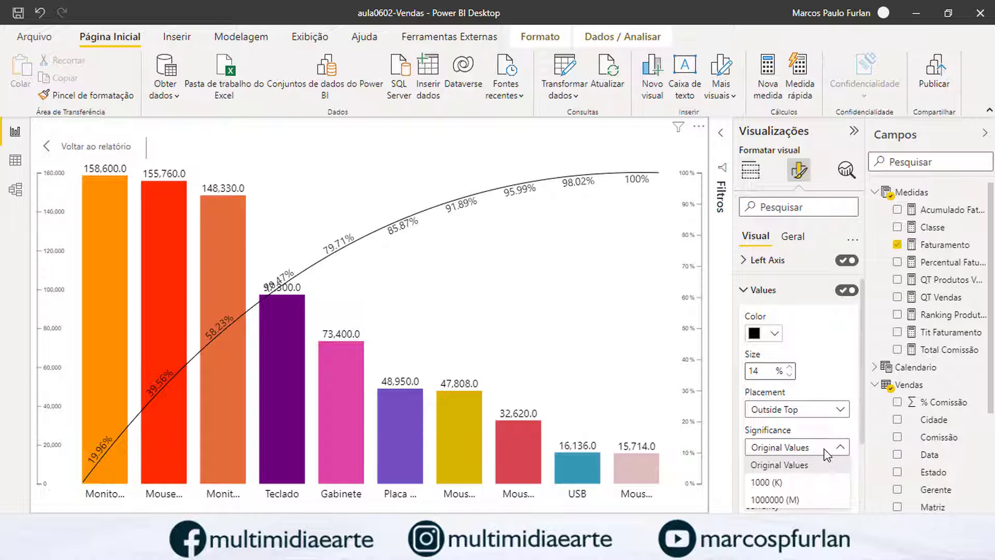
click(826, 452)
scroll(811, 450, down, 1)
click(827, 456)
click(826, 450)
Try Pound Sterling as the currency of the Pareto visual's value labels and undo the change.
click(825, 485)
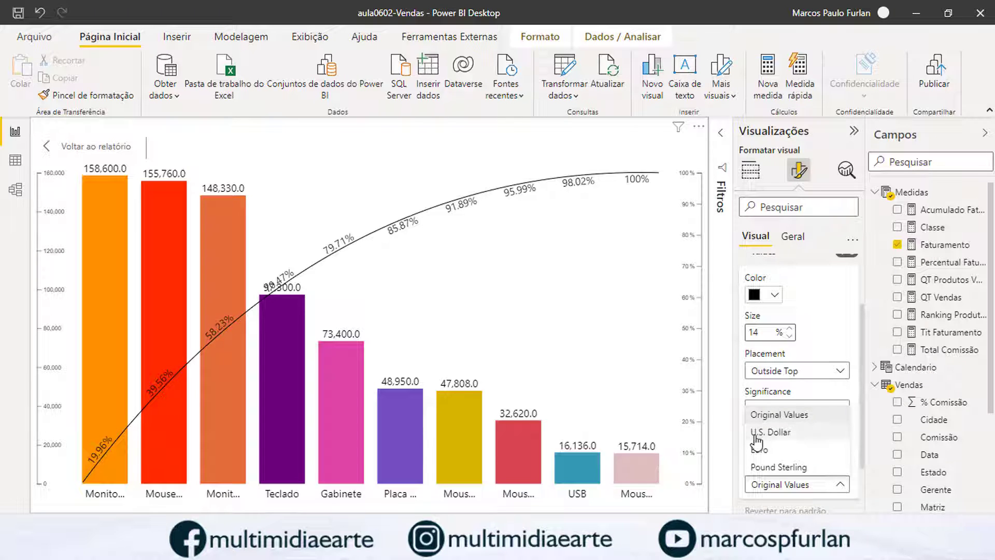
click(791, 468)
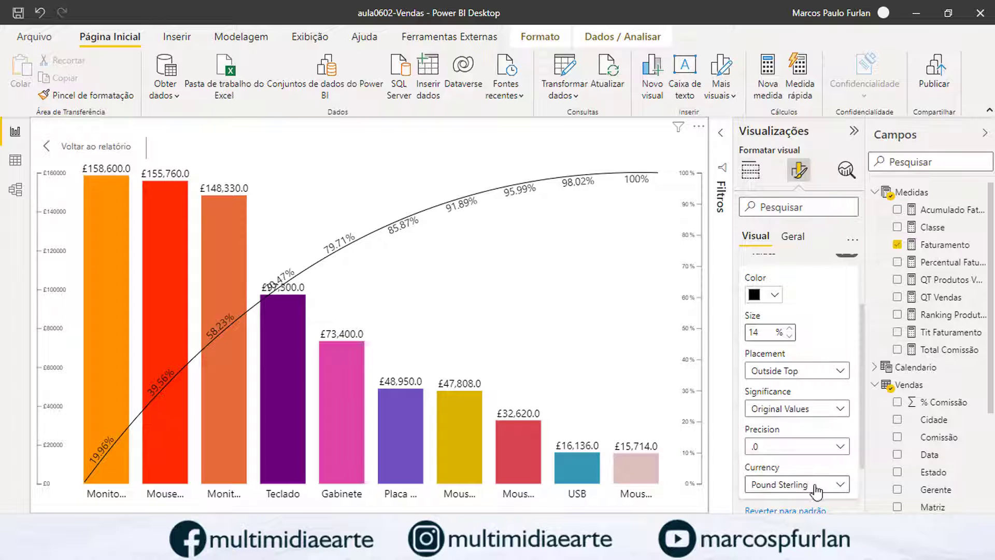
click(803, 482)
key(Escape)
key(ctrl+z)
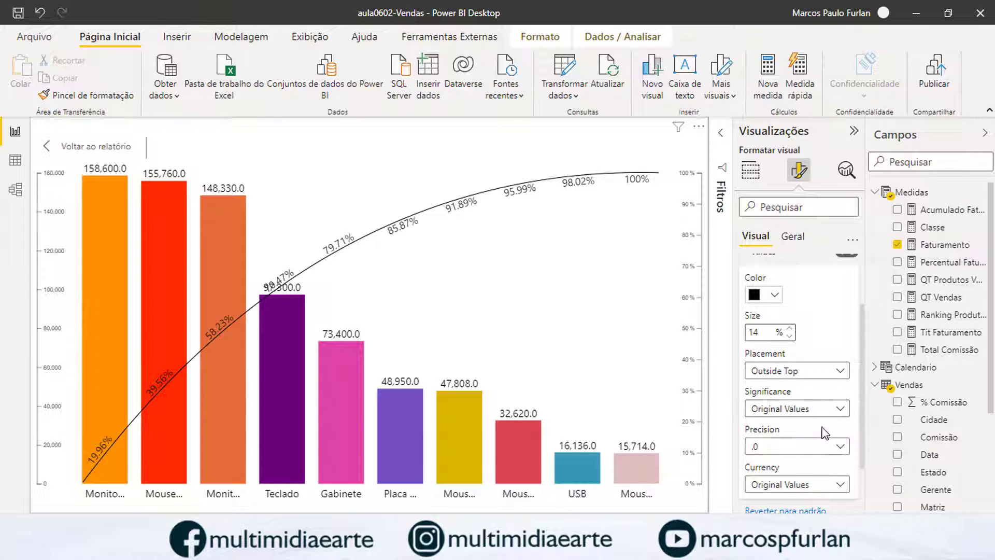
Examine the Pareto visual's right axis and arc formatting options and return to the report page to compare both charts.
scroll(821, 430, down, 2)
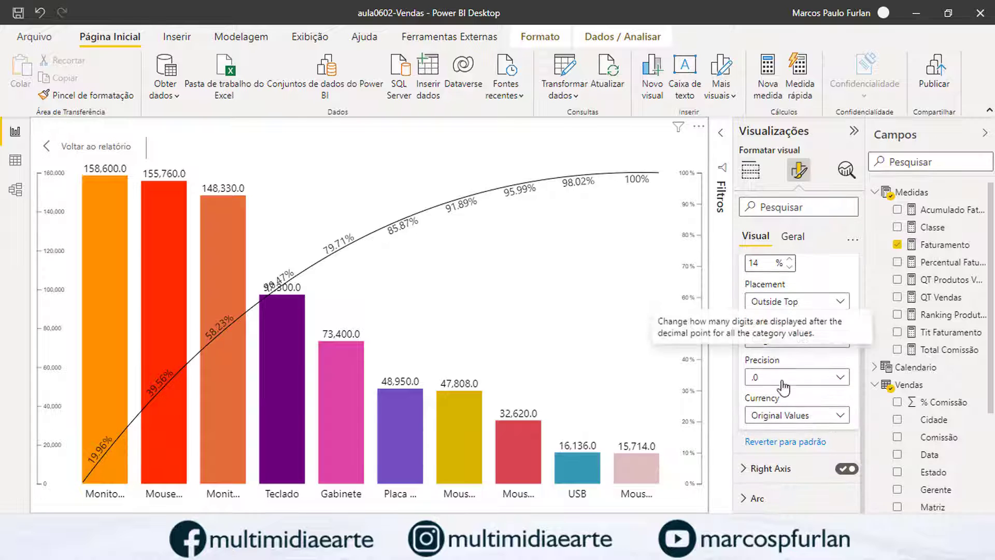
scroll(787, 397, up, 2)
scroll(788, 396, down, 2)
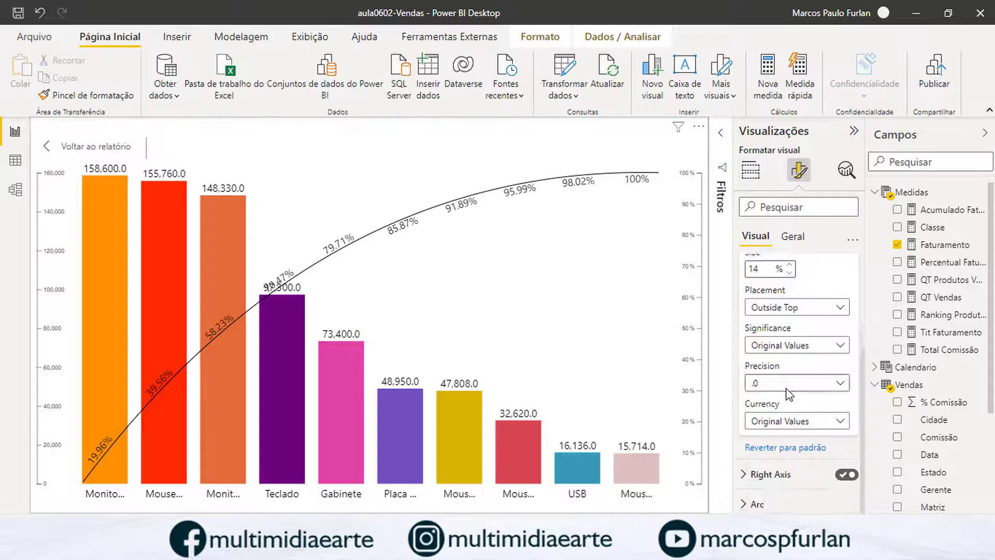
click(746, 469)
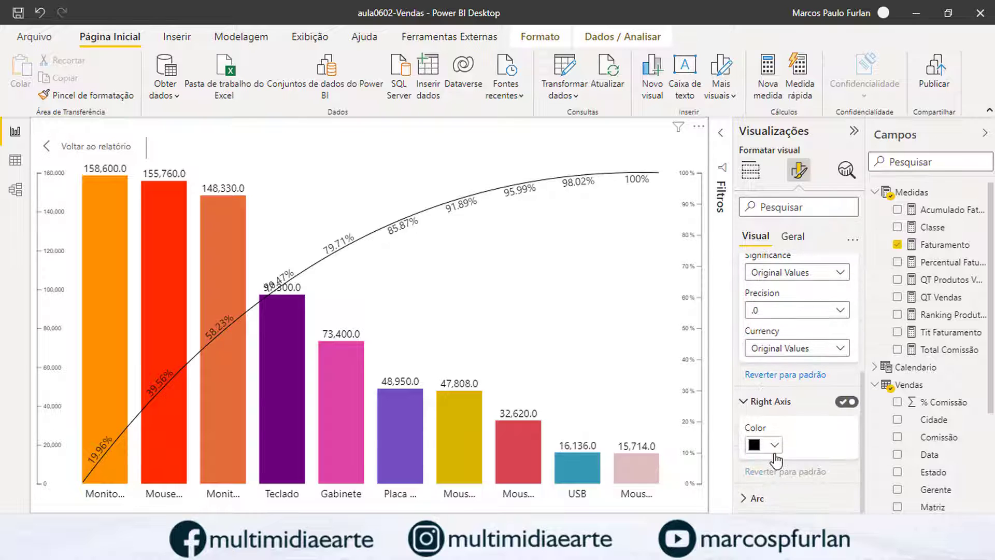
click(786, 498)
scroll(801, 490, down, 1)
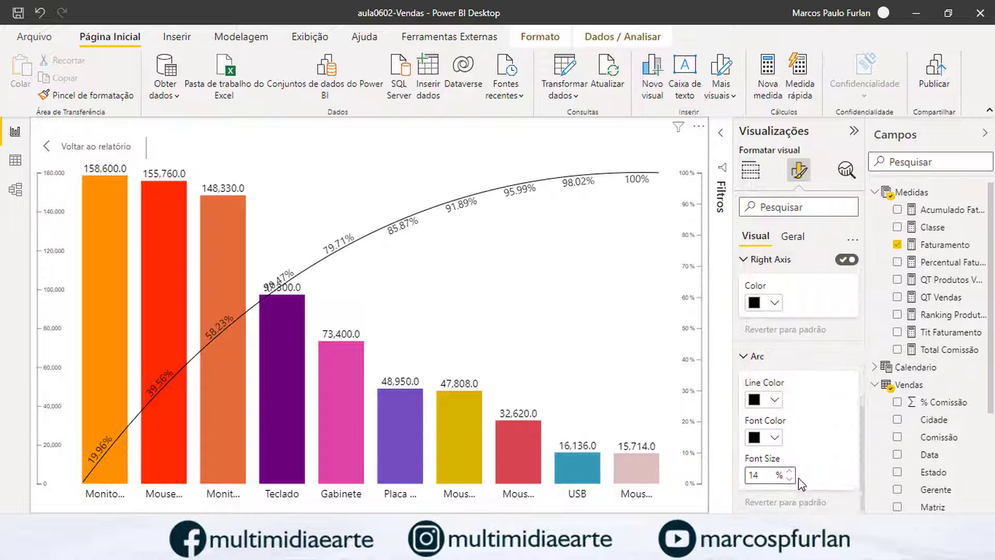
scroll(801, 490, up, 5)
click(84, 149)
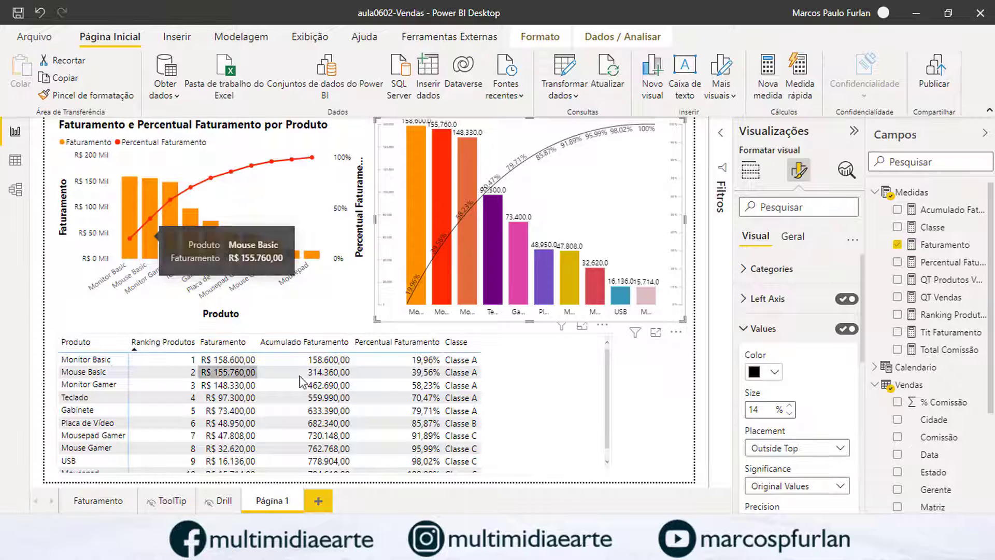
click(456, 342)
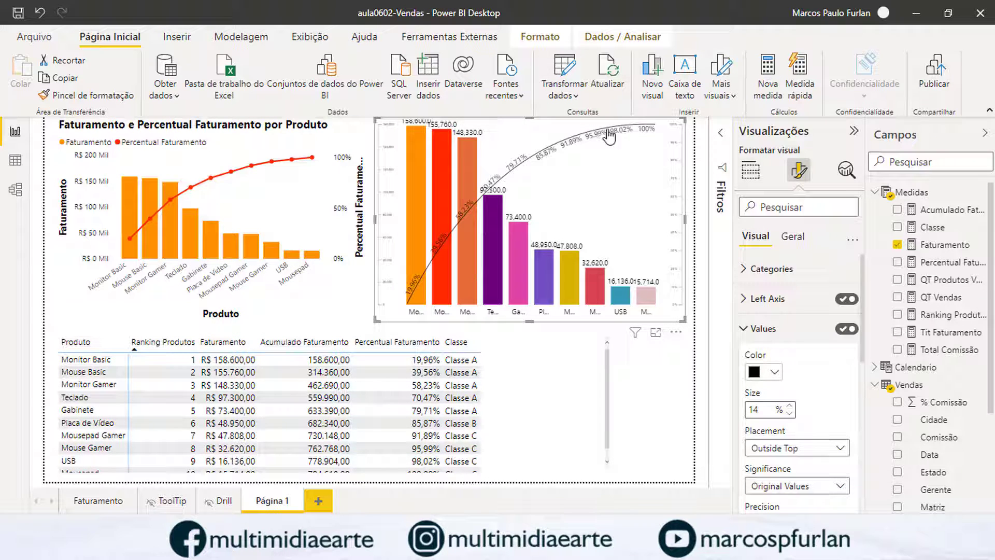